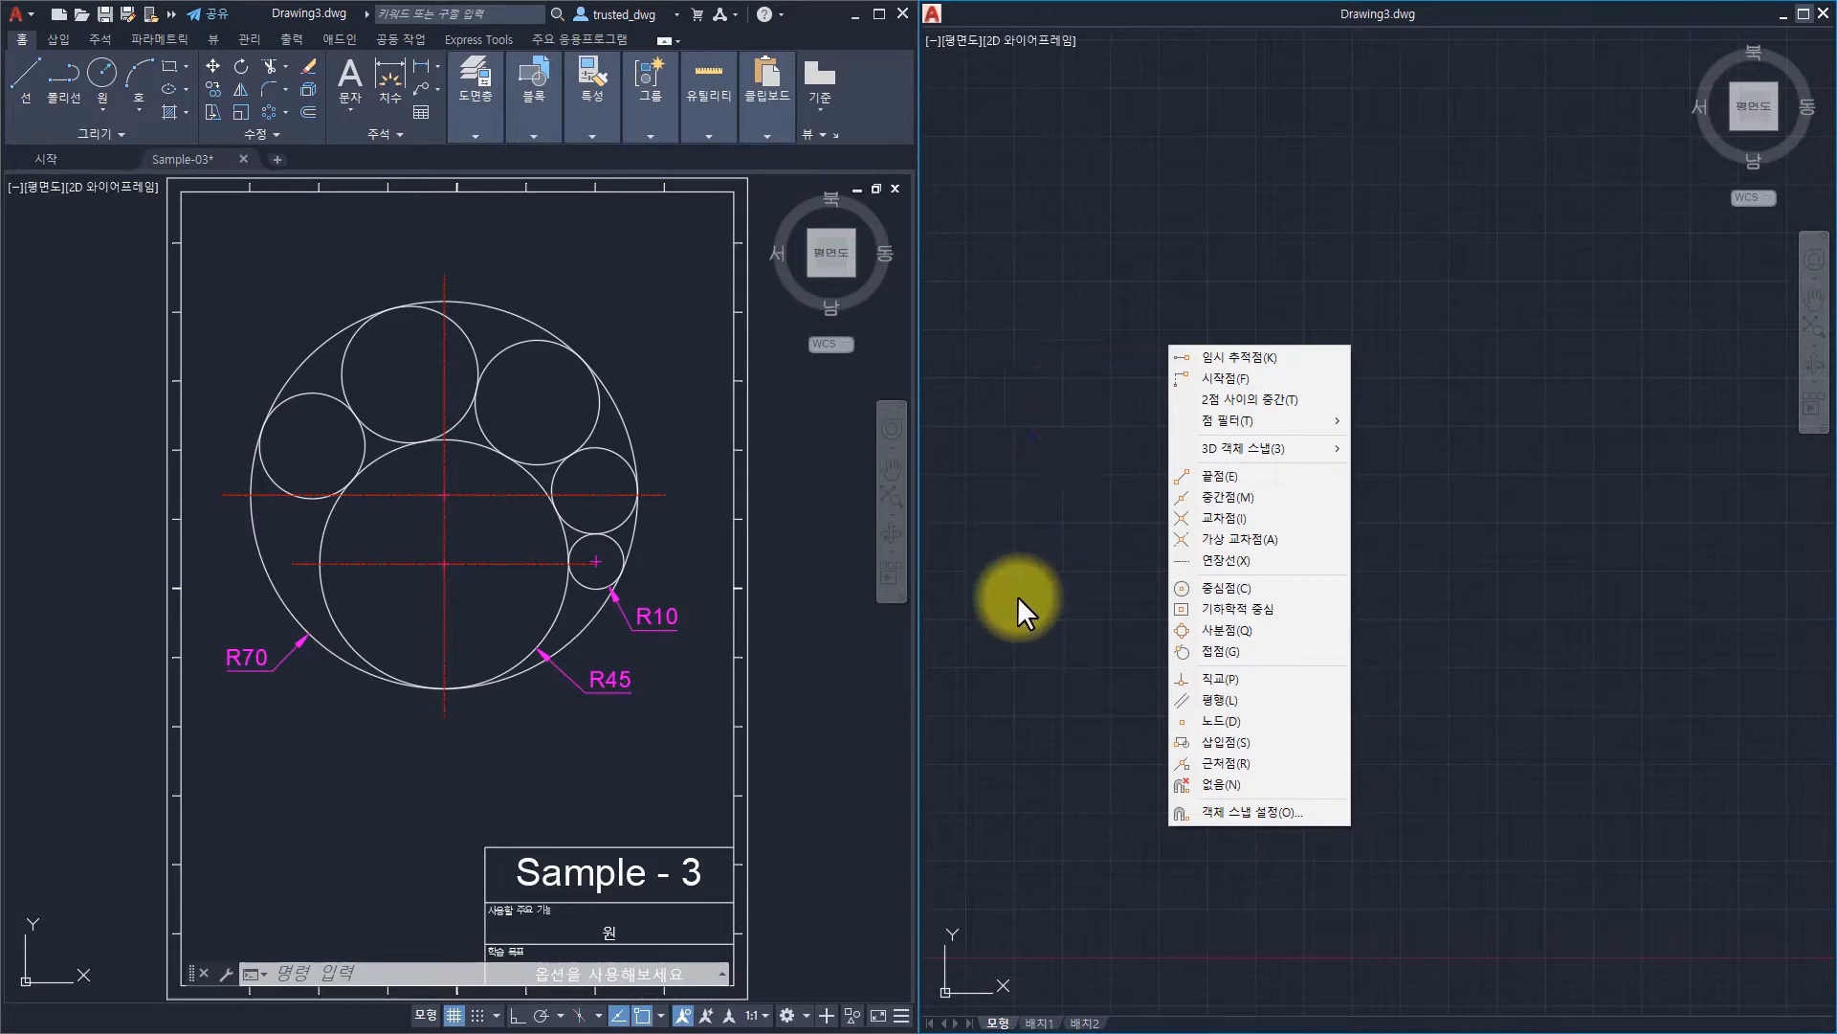
pyautogui.click(1217, 652)
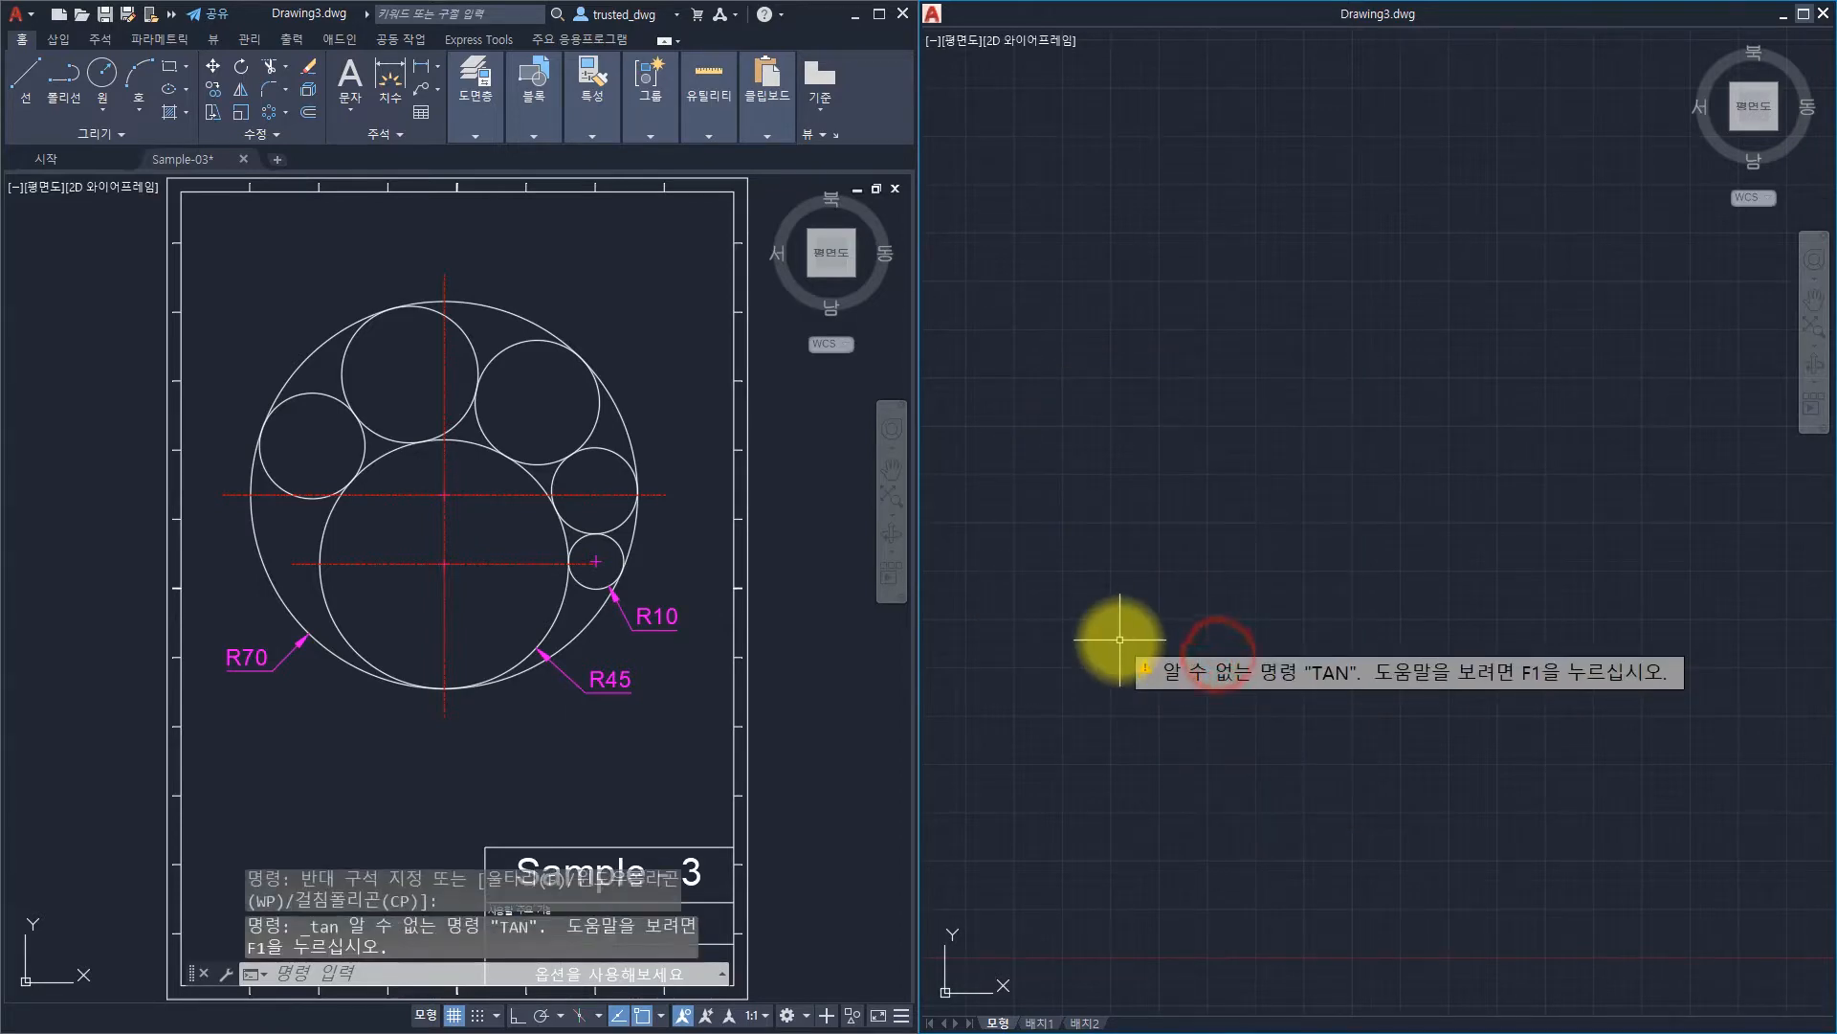
pyautogui.press('Escape')
pyautogui.press('Escape')
pyautogui.press('Escape')
pyautogui.press('Escape')
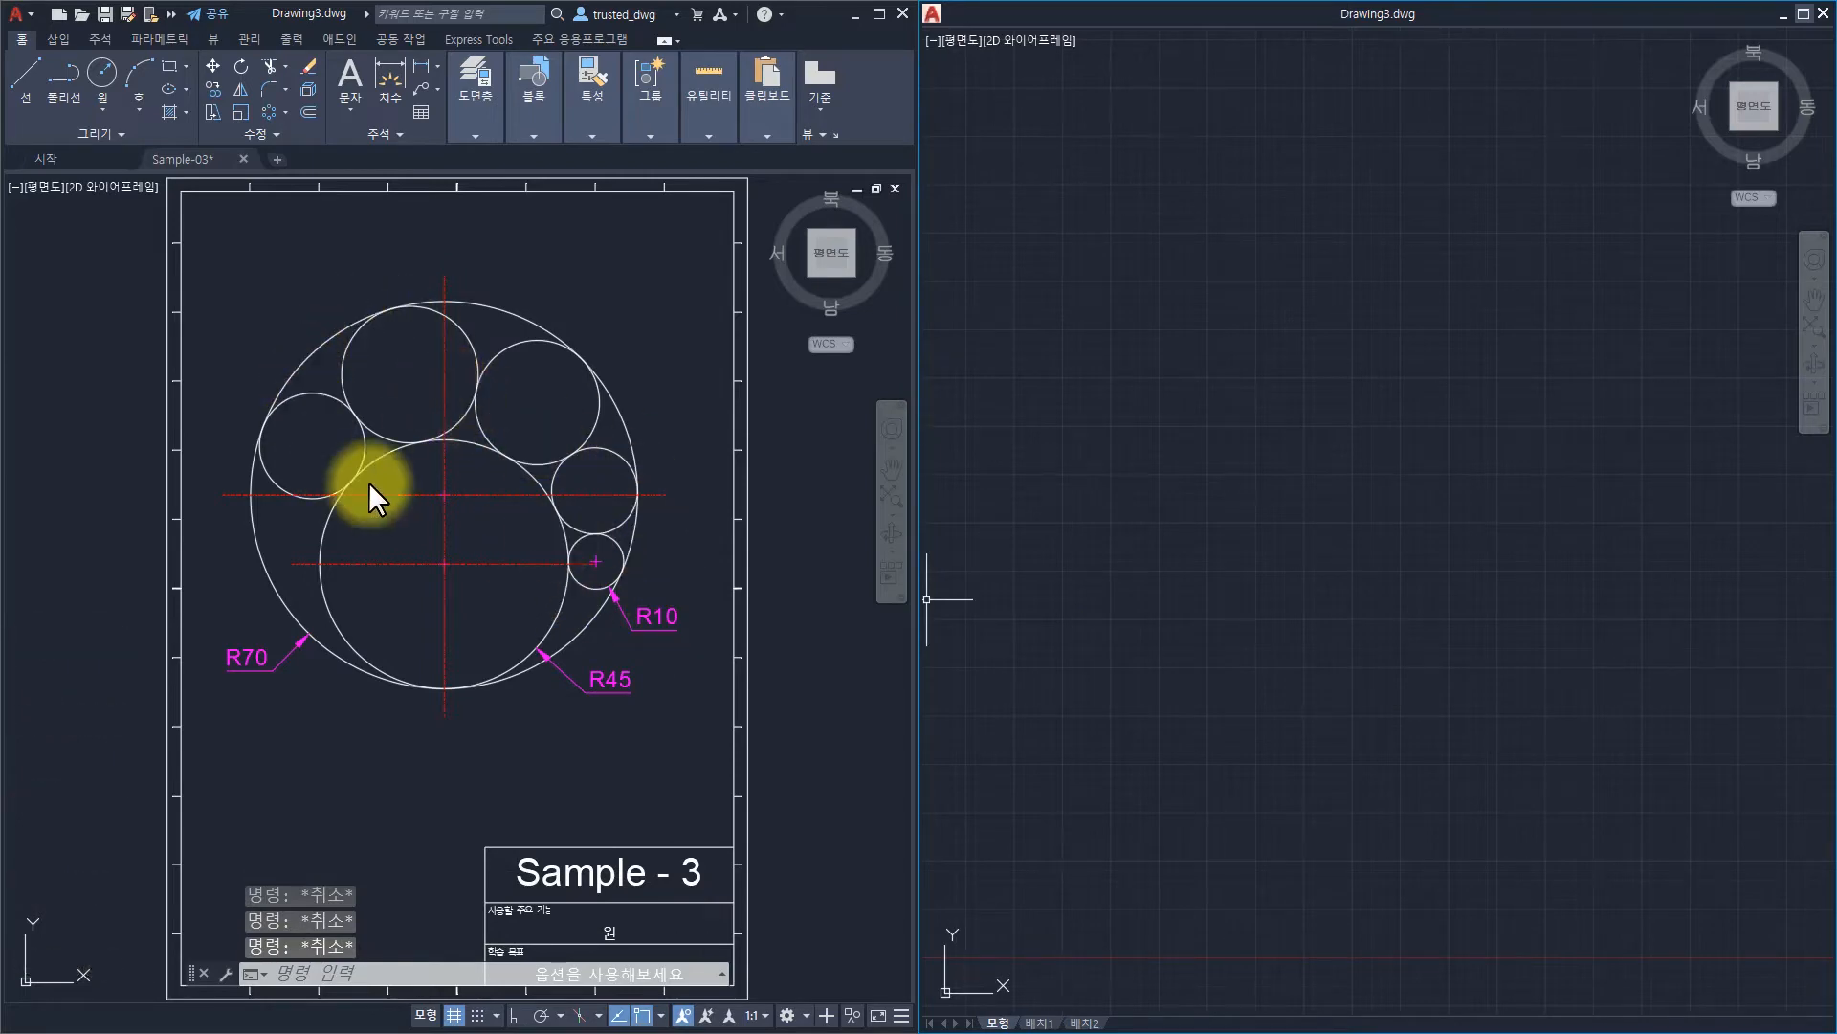
pyautogui.click(1227, 456)
pyautogui.press('Escape')
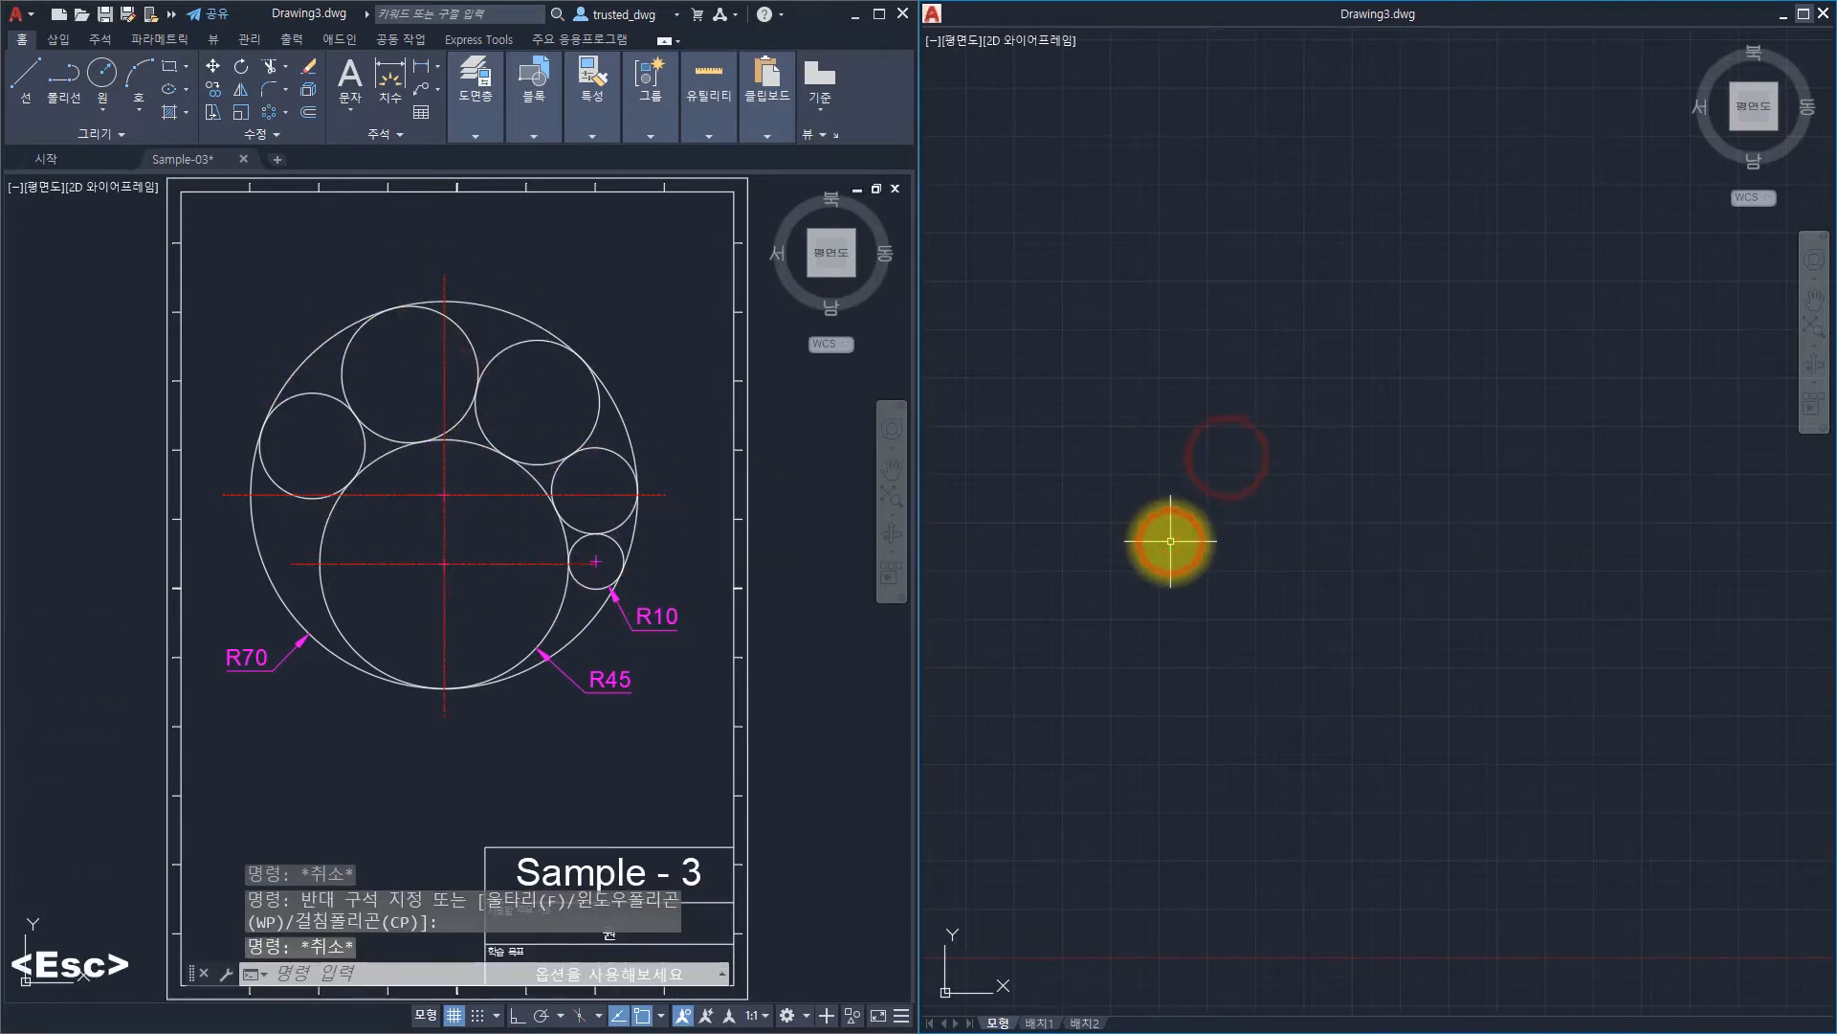
pyautogui.click(685, 423)
pyautogui.press('Escape')
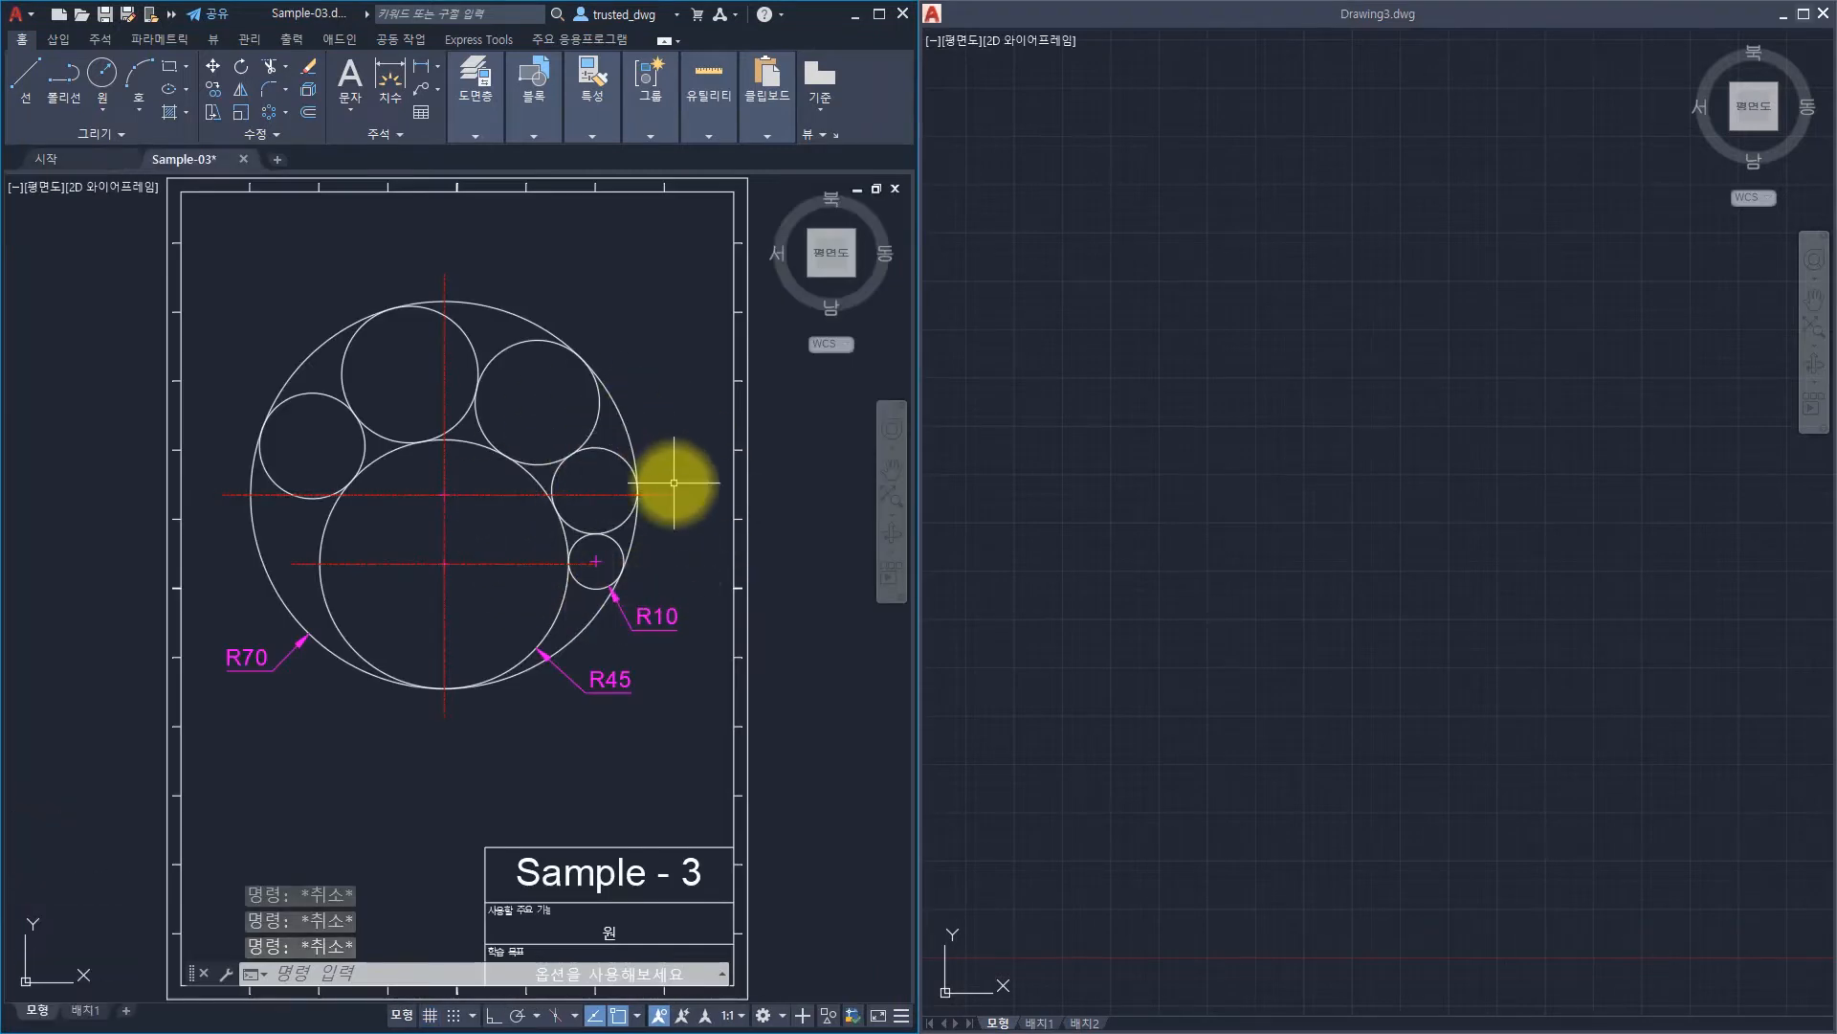
pyautogui.press('Escape')
pyautogui.click(1400, 527)
pyautogui.press('Escape')
pyautogui.press('Escape')
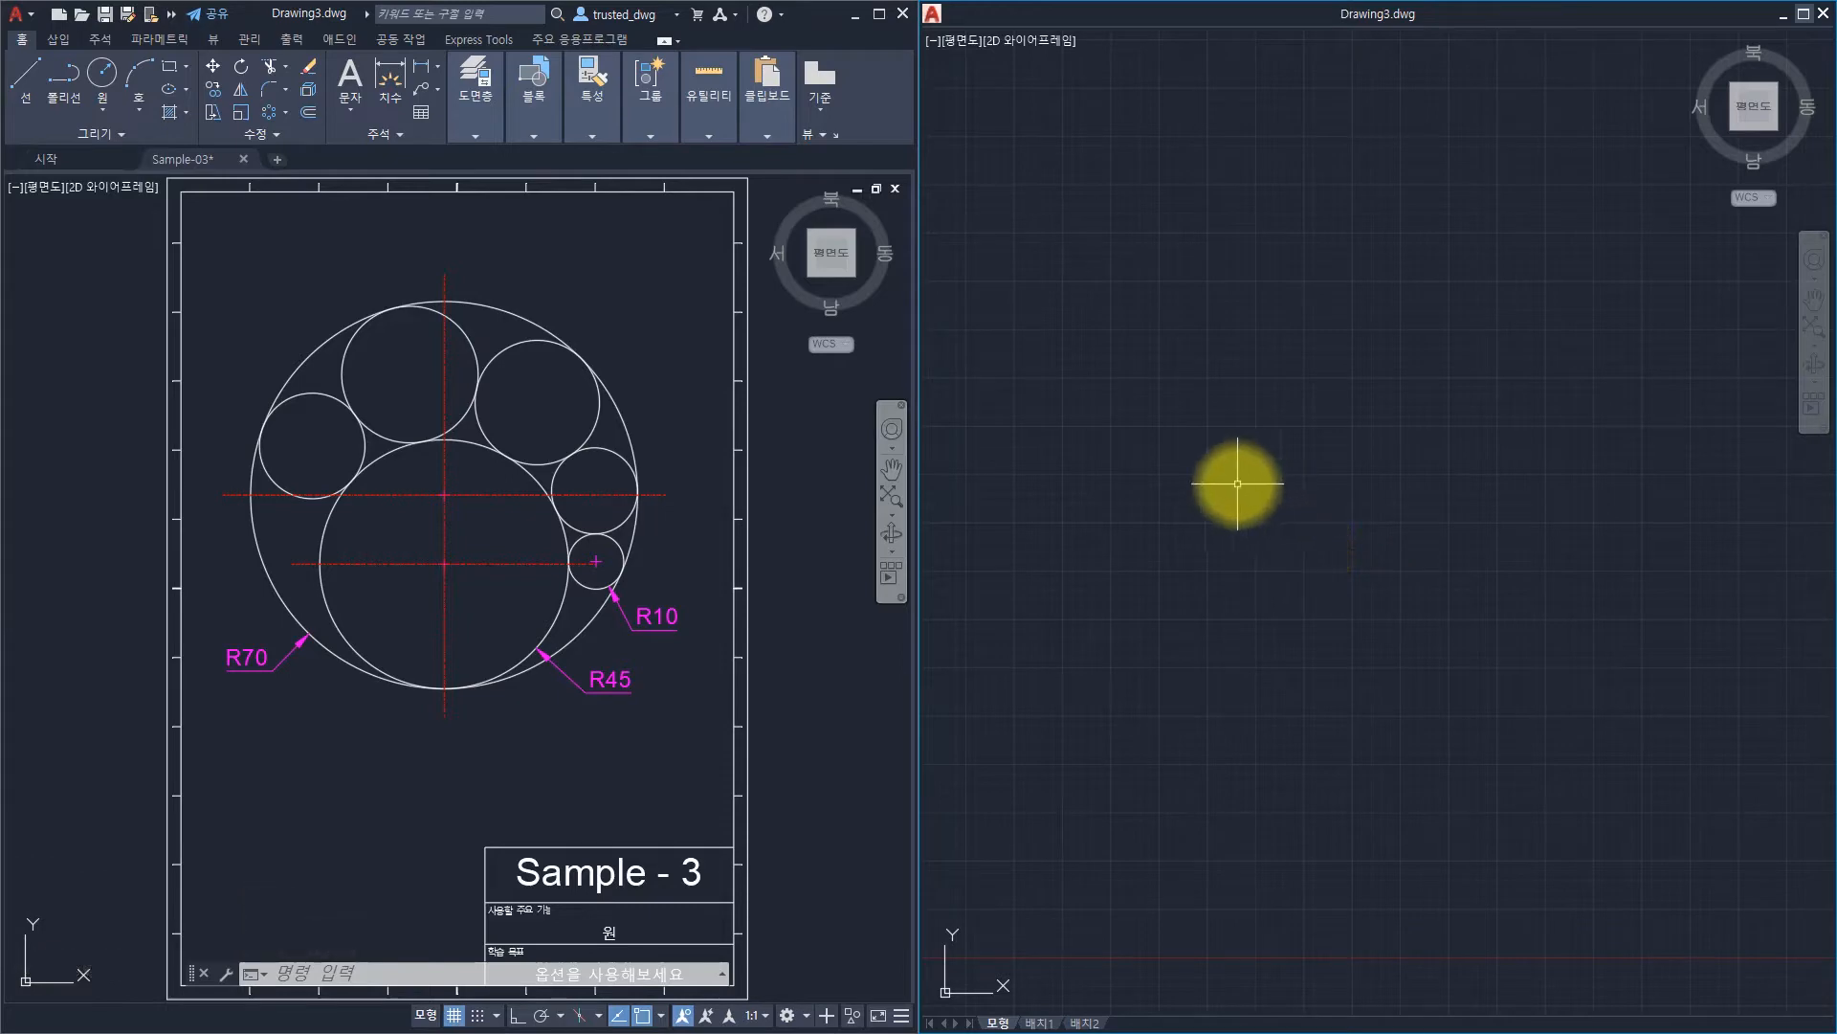
pyautogui.press('Escape')
pyautogui.press('Escape')
pyautogui.press('Escape')
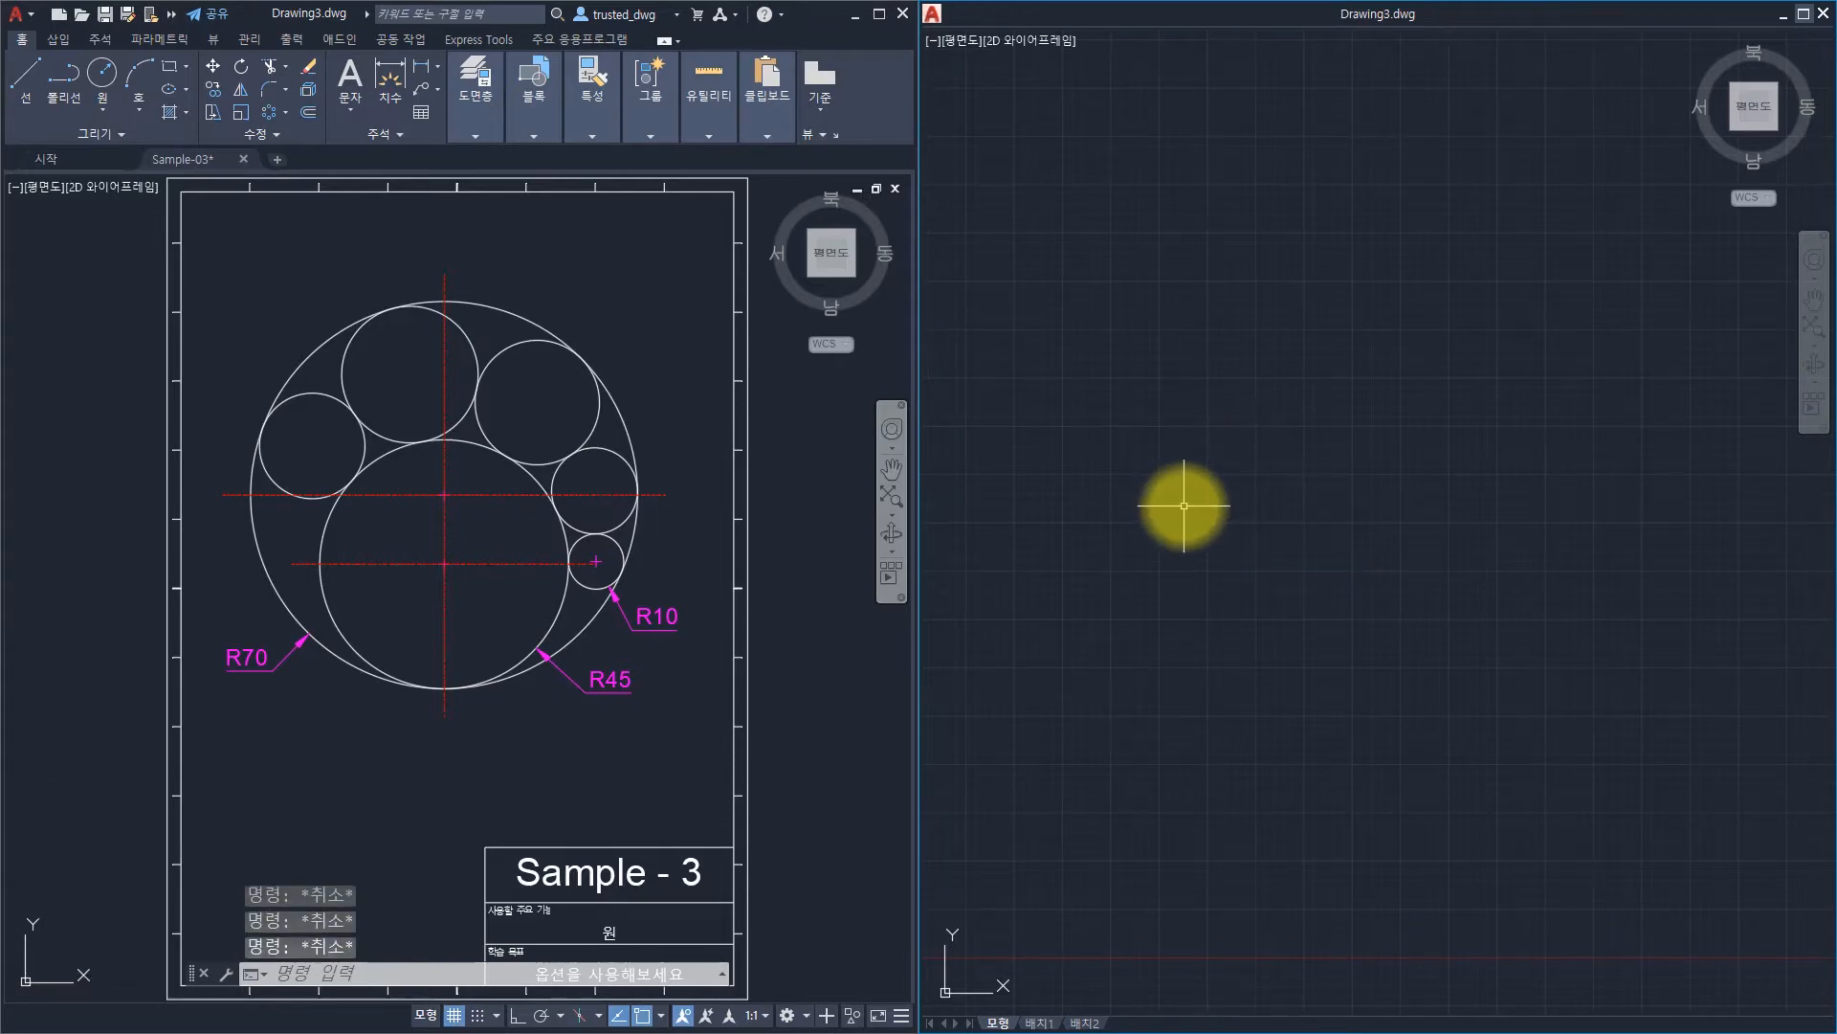
# Draw a practice circle with a radius of about 557 in the upper part of the empty drawing.
pyautogui.write('c')
pyautogui.press('space')
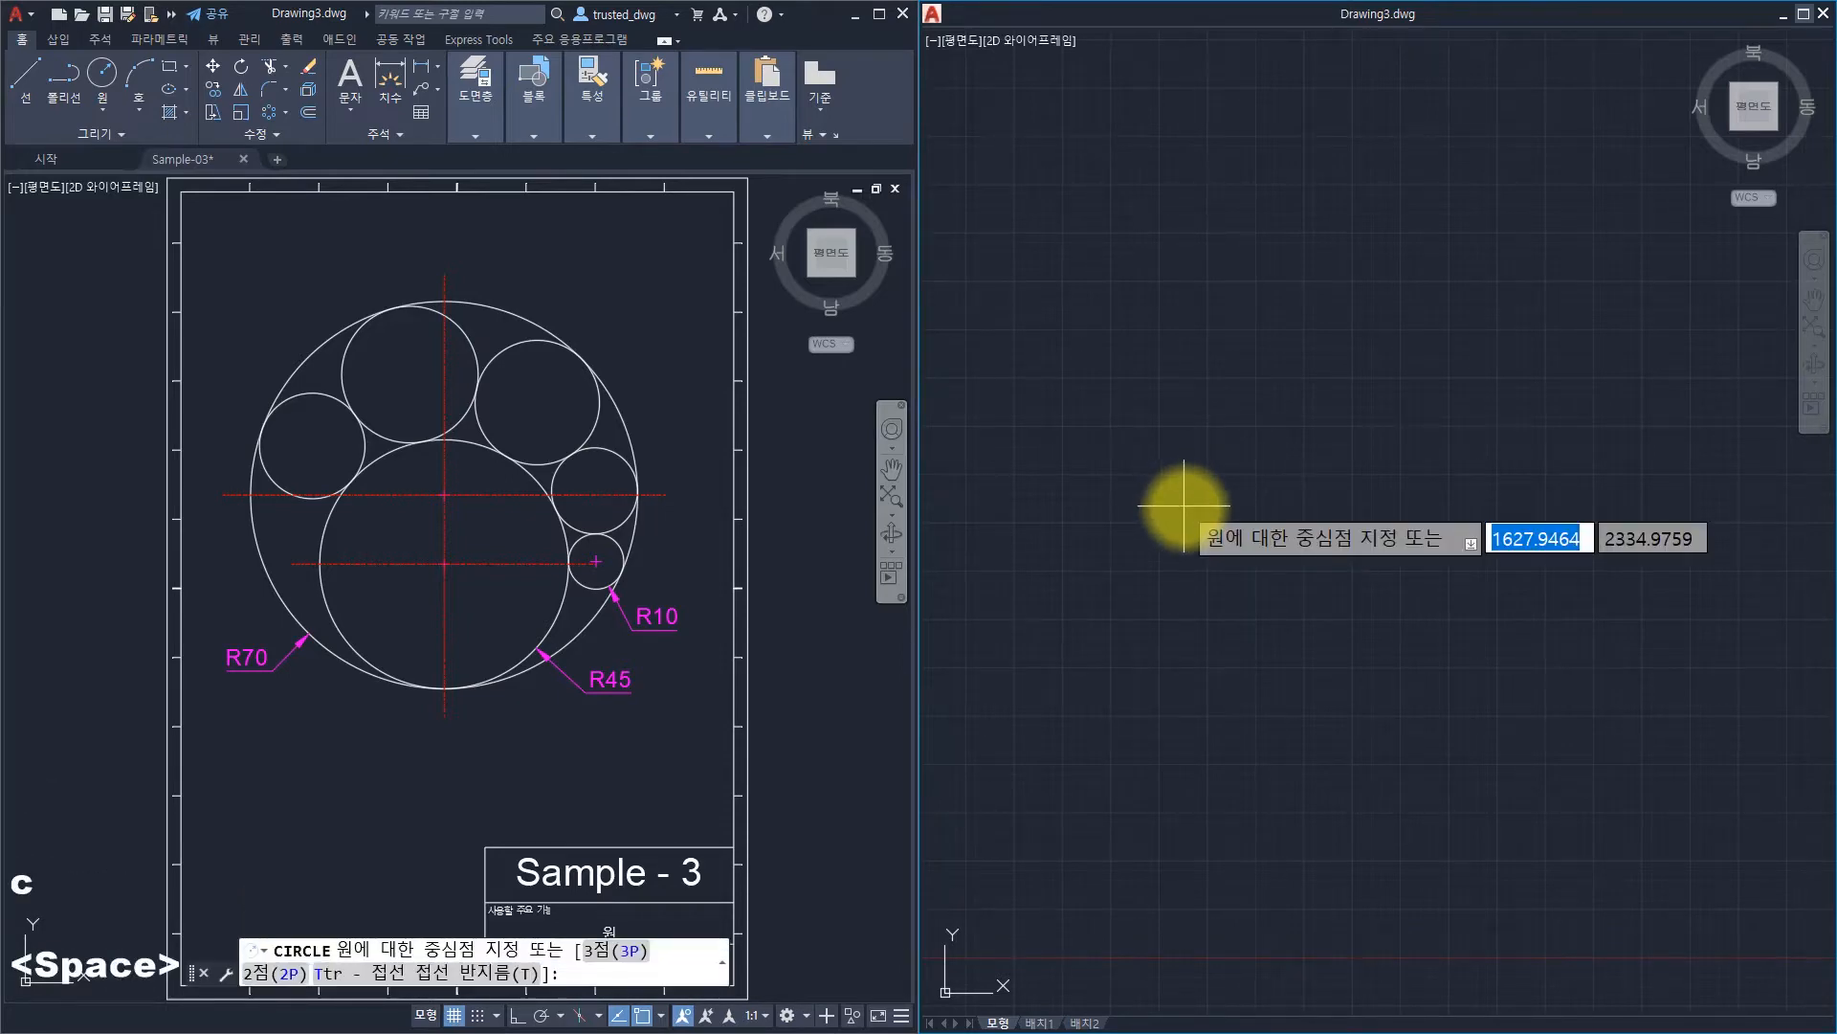
pyautogui.click(1175, 337)
pyautogui.click(1192, 442)
pyautogui.press('Escape')
pyautogui.press('Escape')
pyautogui.press('Escape')
pyautogui.press('Escape')
pyautogui.press('Escape')
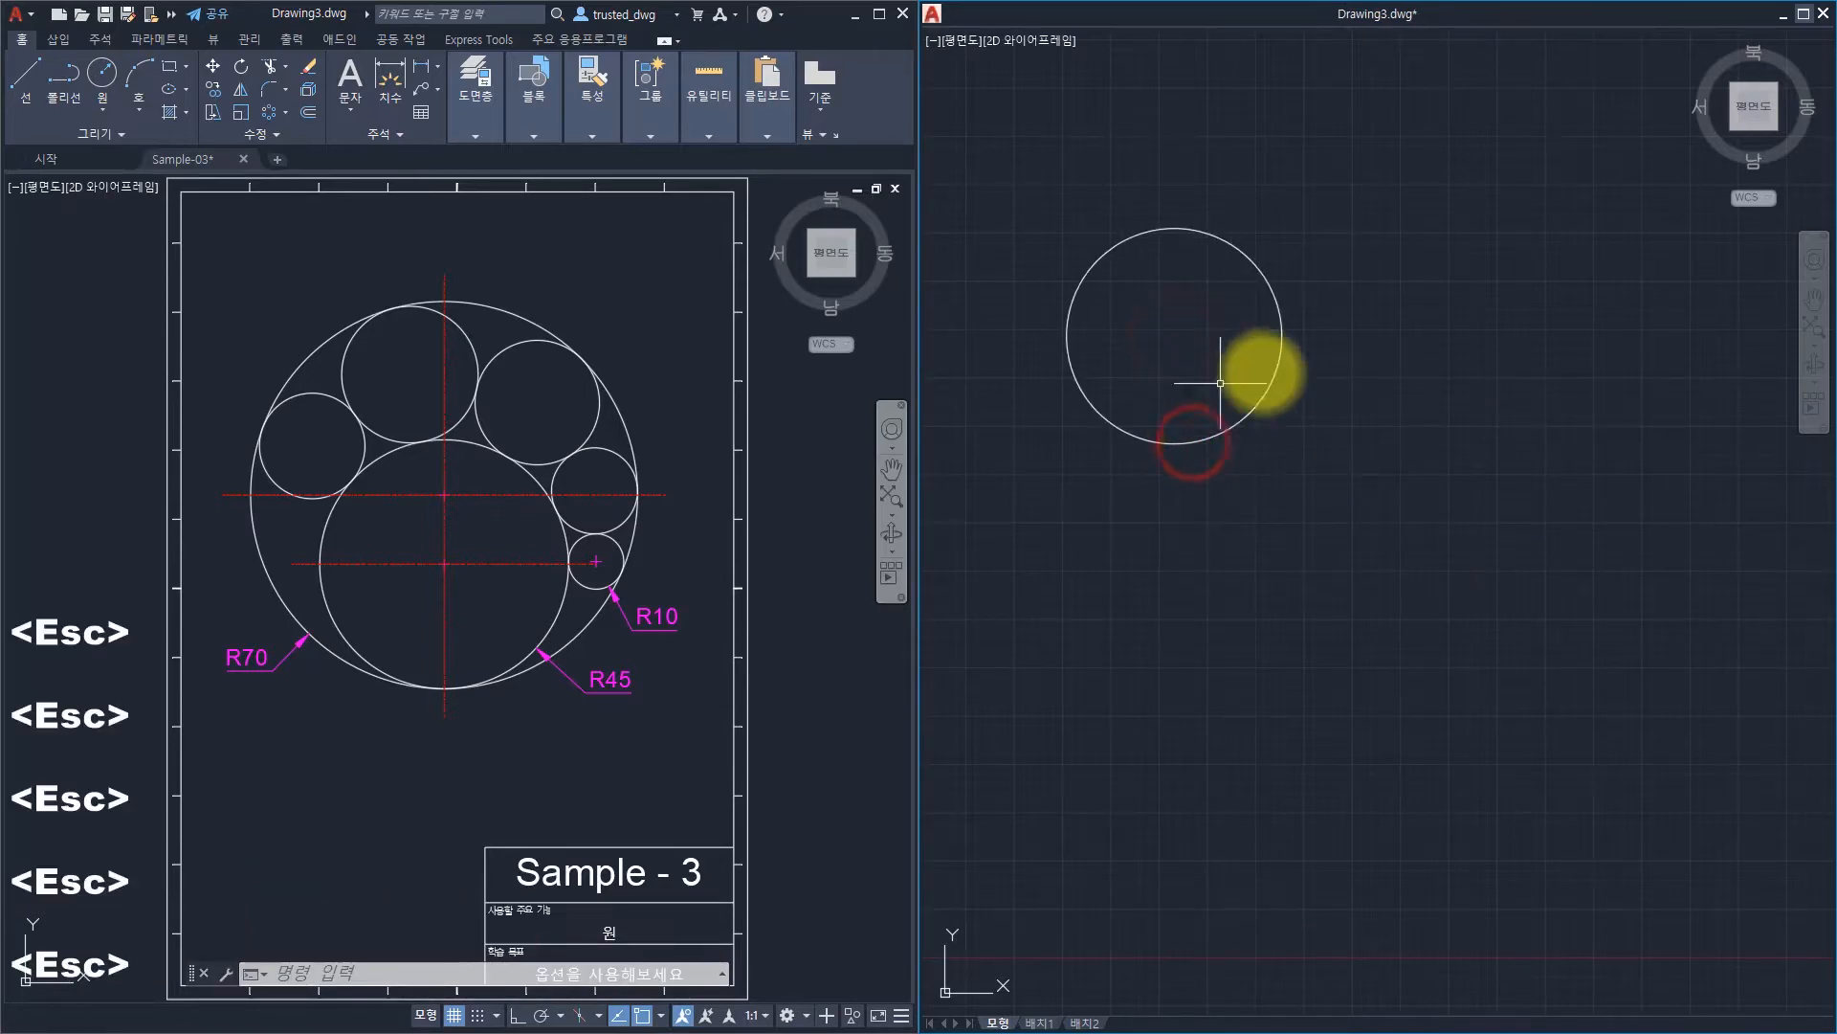
# Draw a line from a point outside the circle to its tangent point, and continue it to the circle's center.
pyautogui.write('l')
pyautogui.press('space')
pyautogui.click(1673, 599)
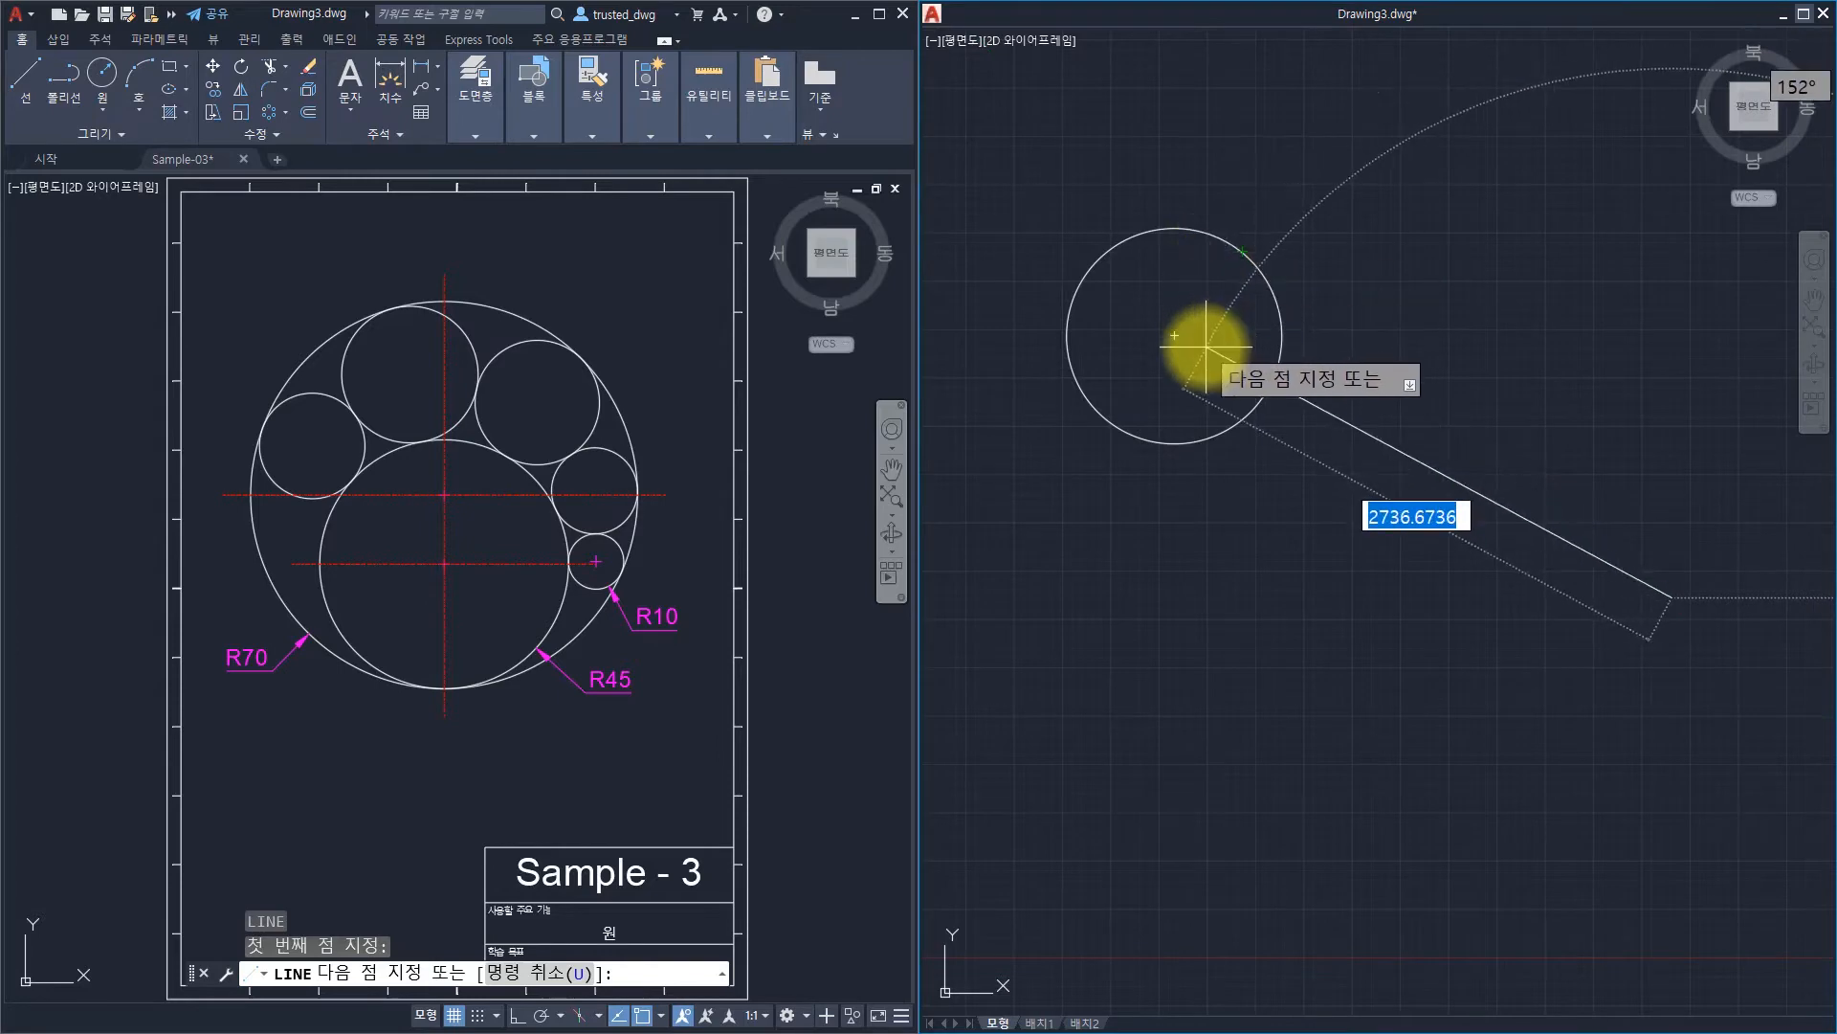
pyautogui.keyDown('ctrl'); pyautogui.rightClick(1378, 211); pyautogui.keyUp('ctrl')
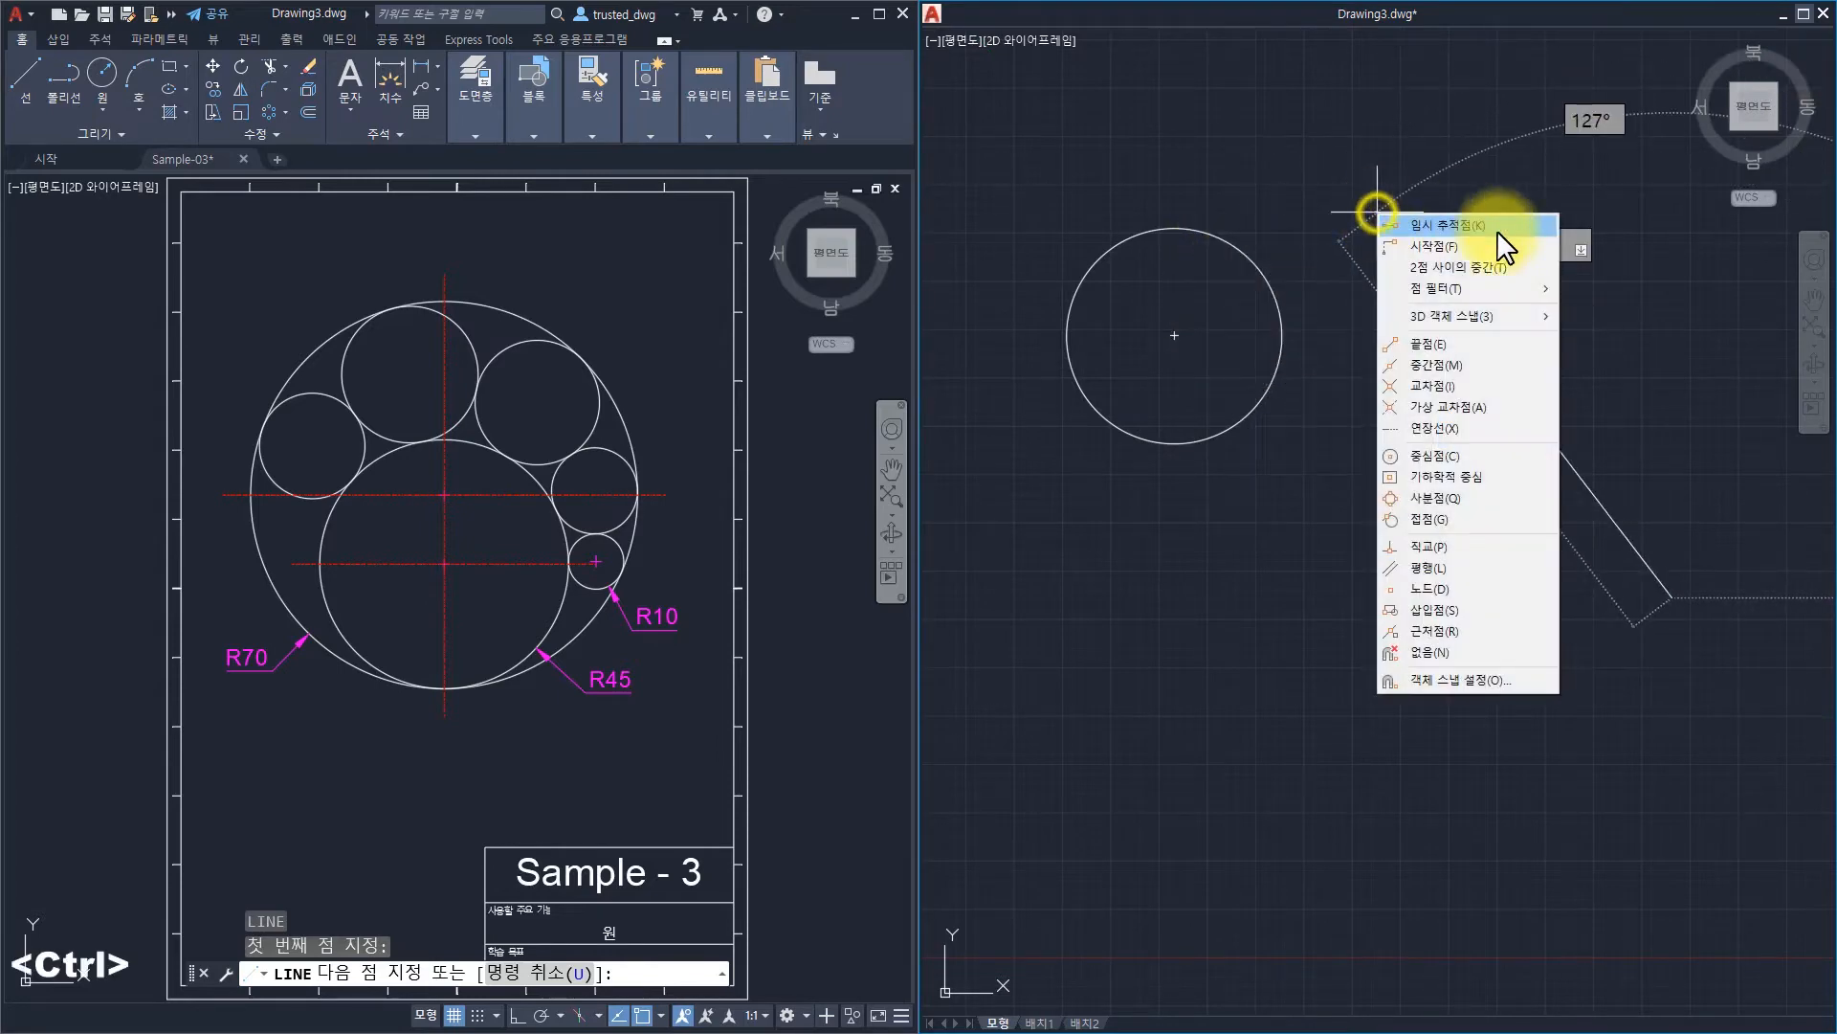
pyautogui.click(1421, 520)
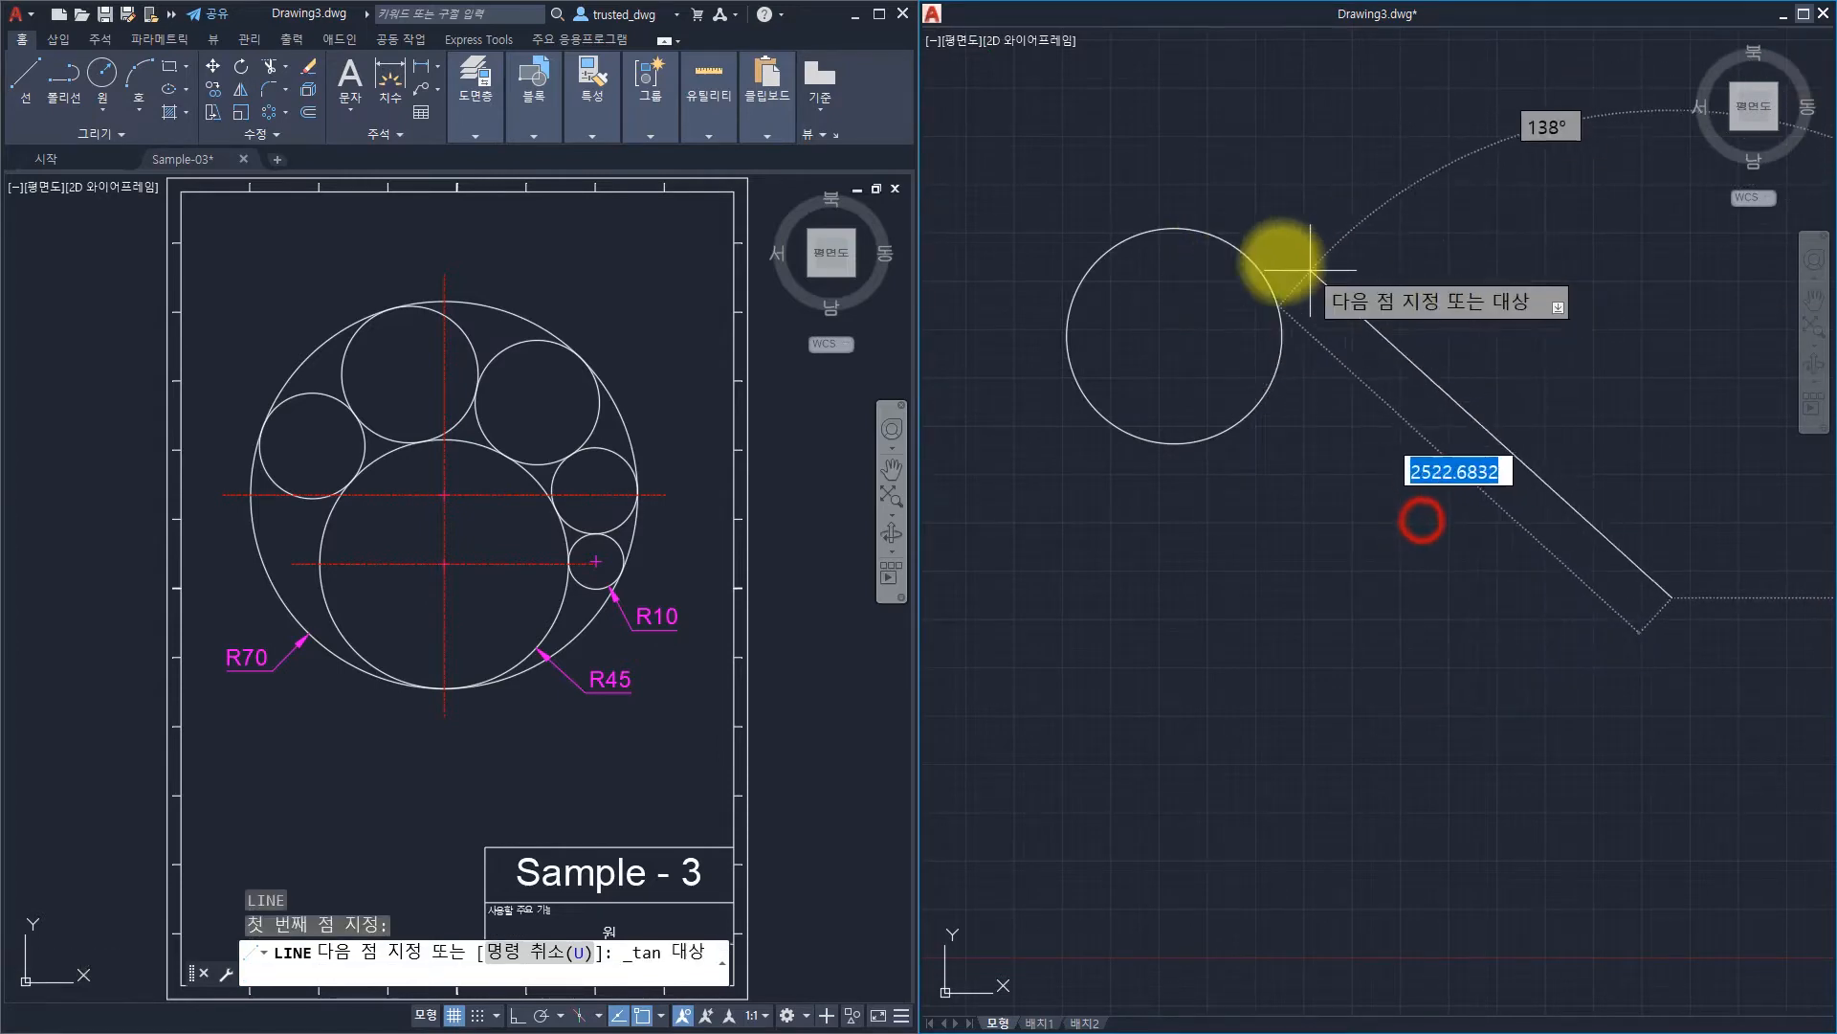
pyautogui.click(1153, 230)
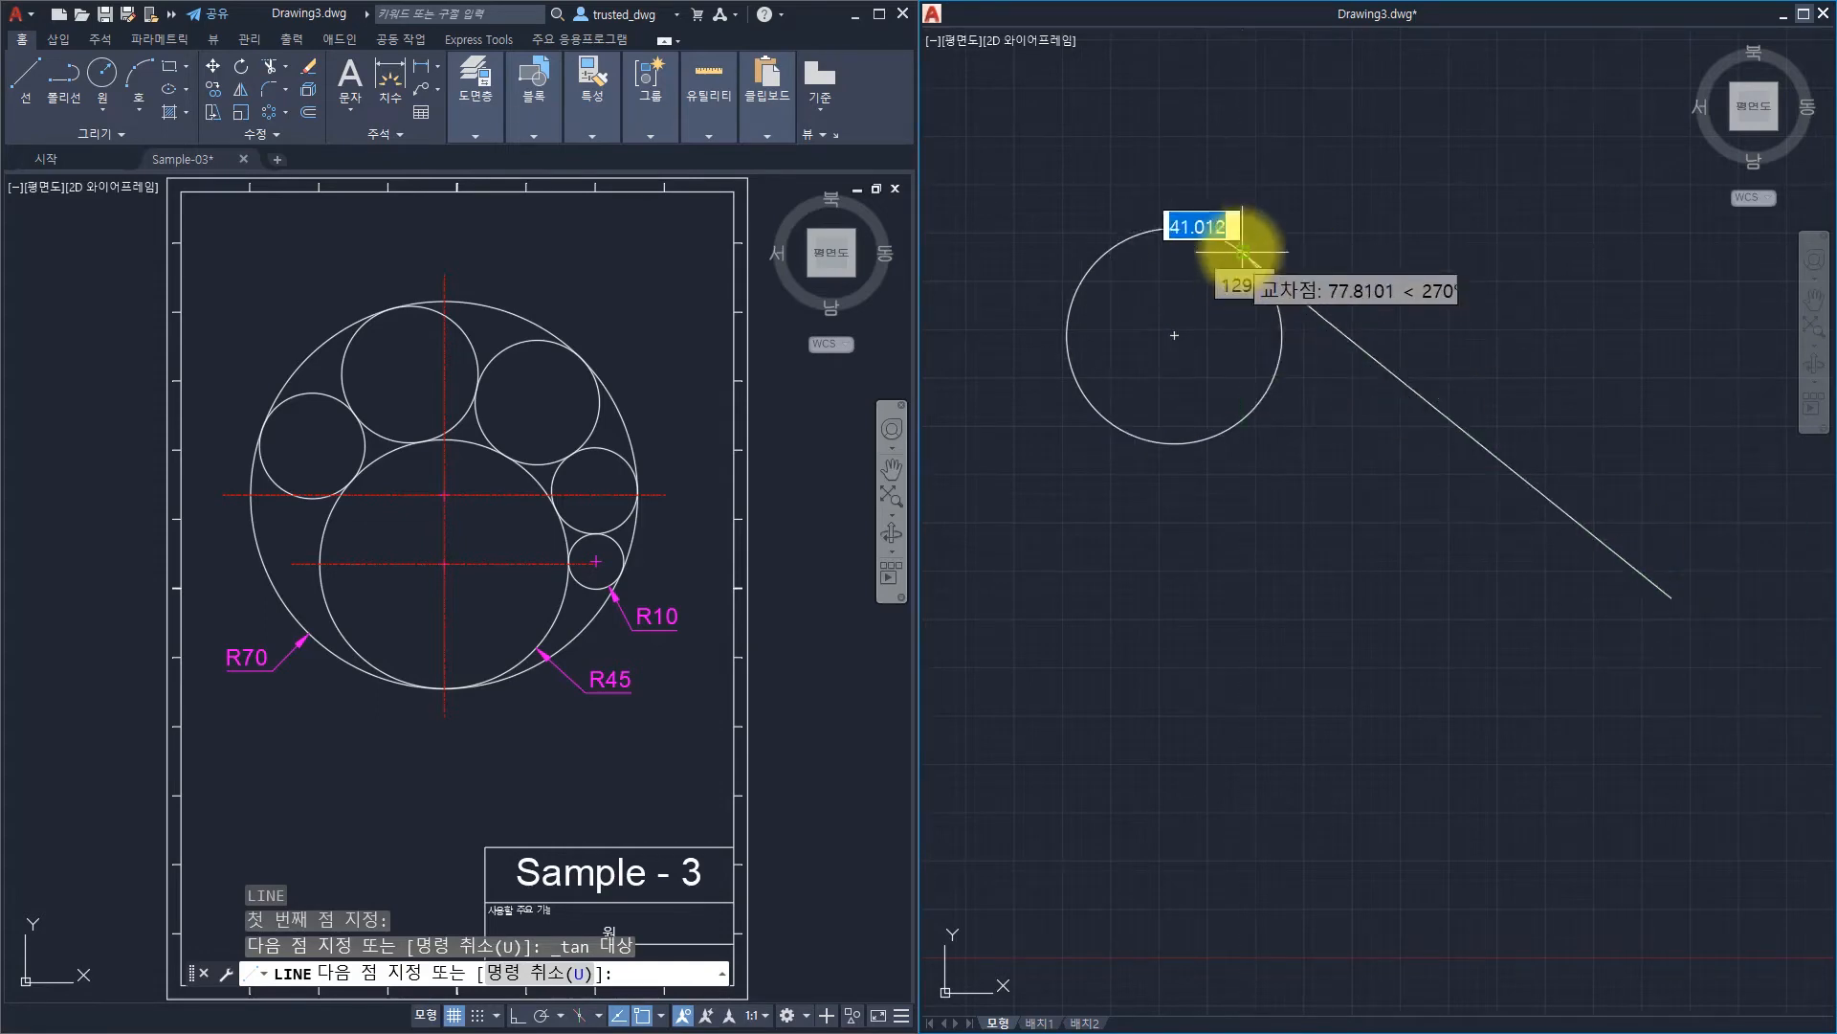
pyautogui.click(1172, 335)
pyautogui.press('Escape')
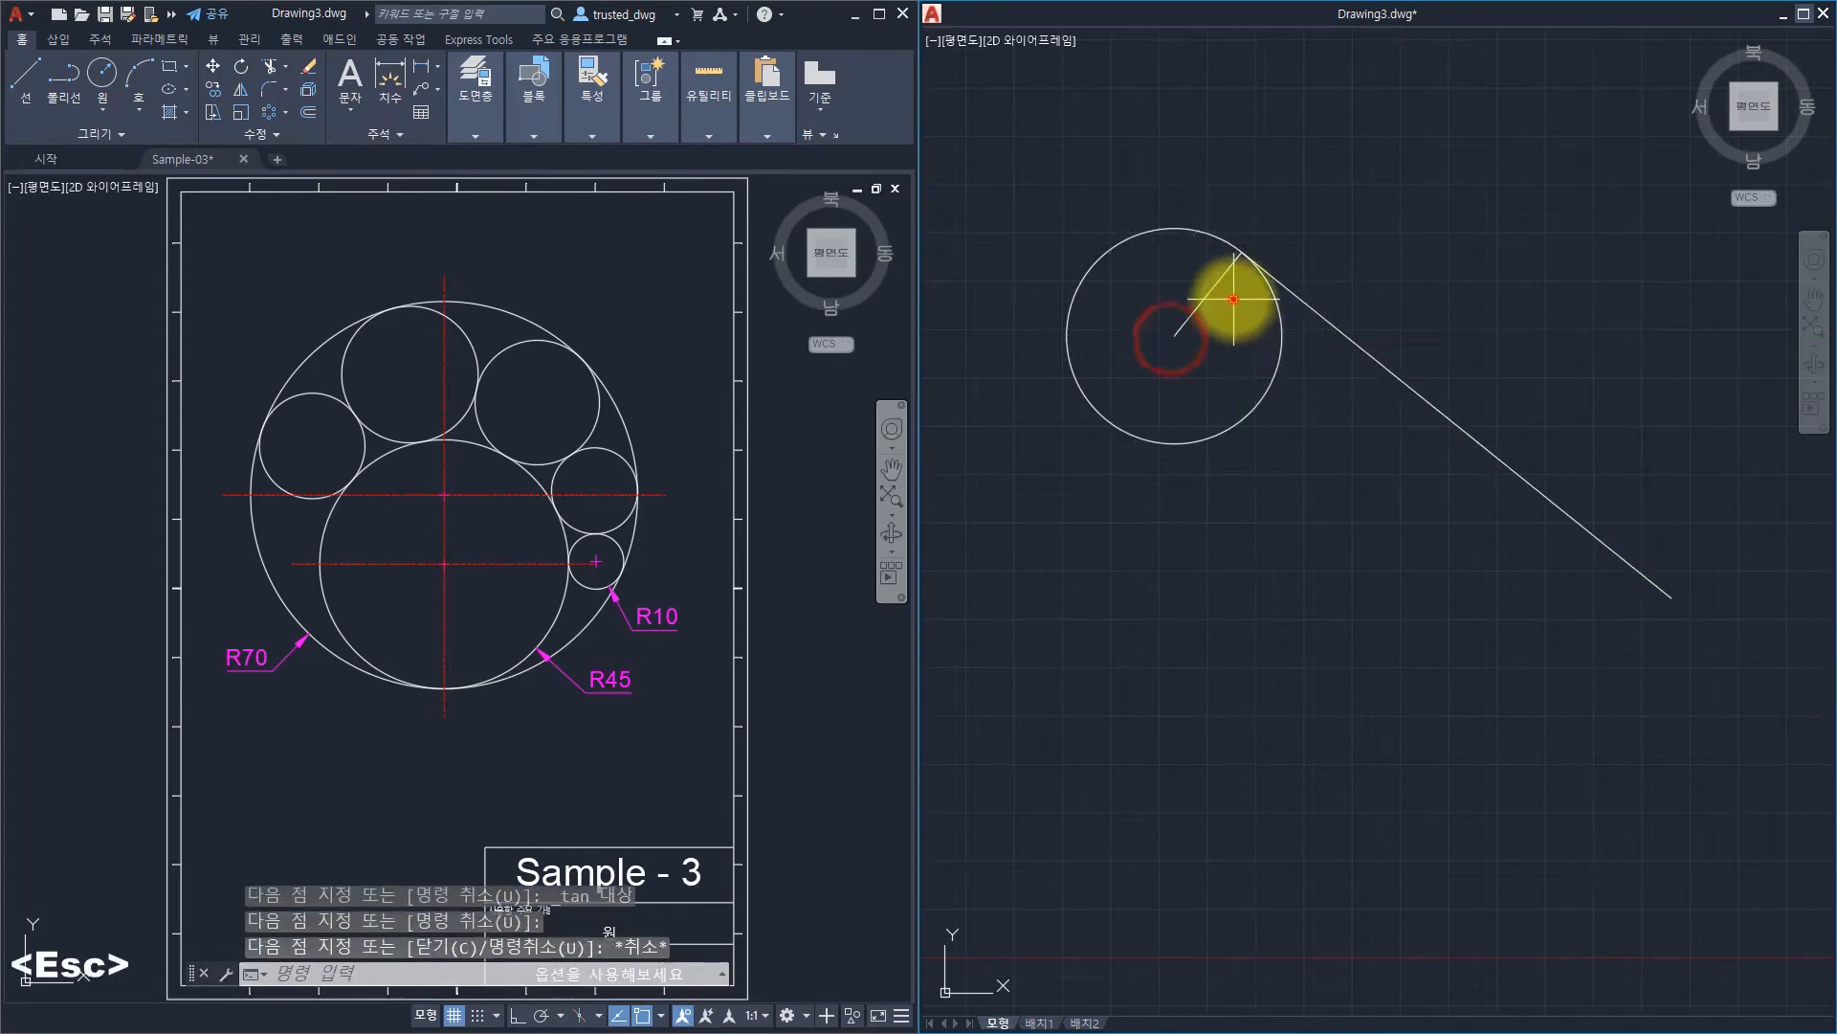
# Erase the practice circle together with the tangent line and the radius line.
pyautogui.click(1201, 289)
pyautogui.click(1445, 322)
pyautogui.click(1372, 404)
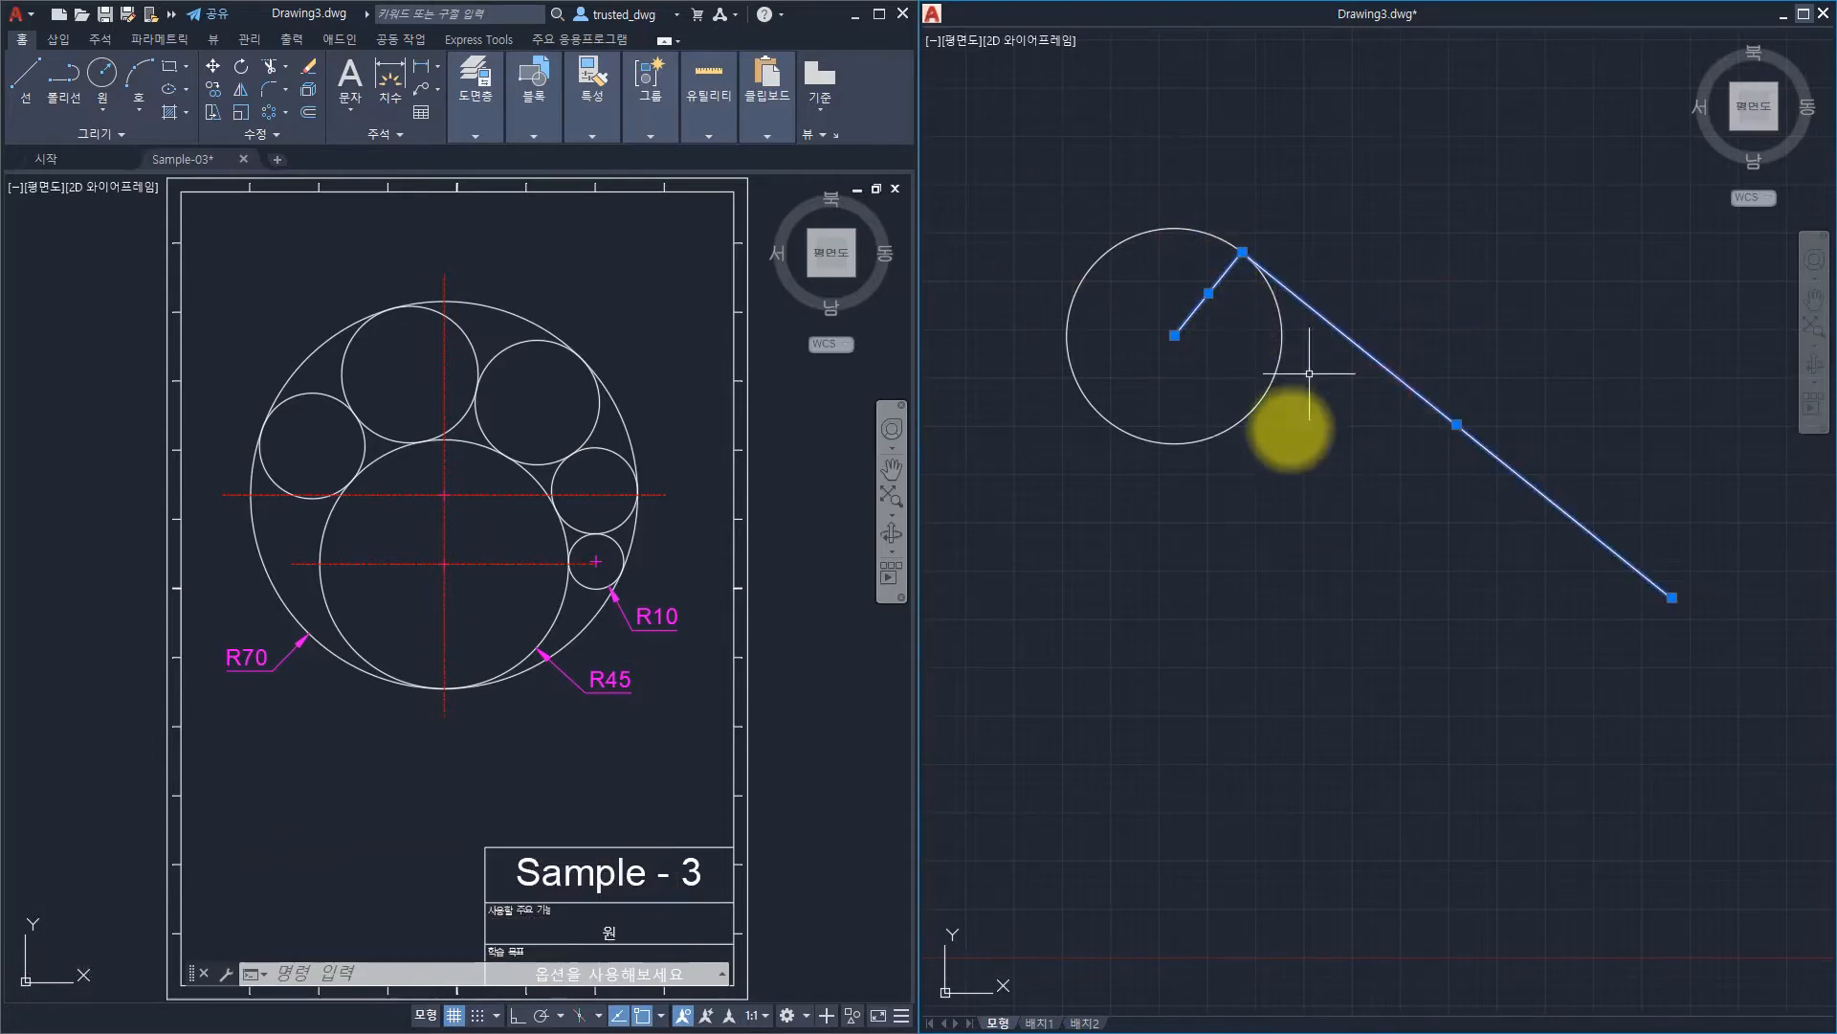
pyautogui.press('Escape')
pyautogui.press('Escape')
pyautogui.press('Escape')
pyautogui.click(1373, 507)
pyautogui.click(1124, 216)
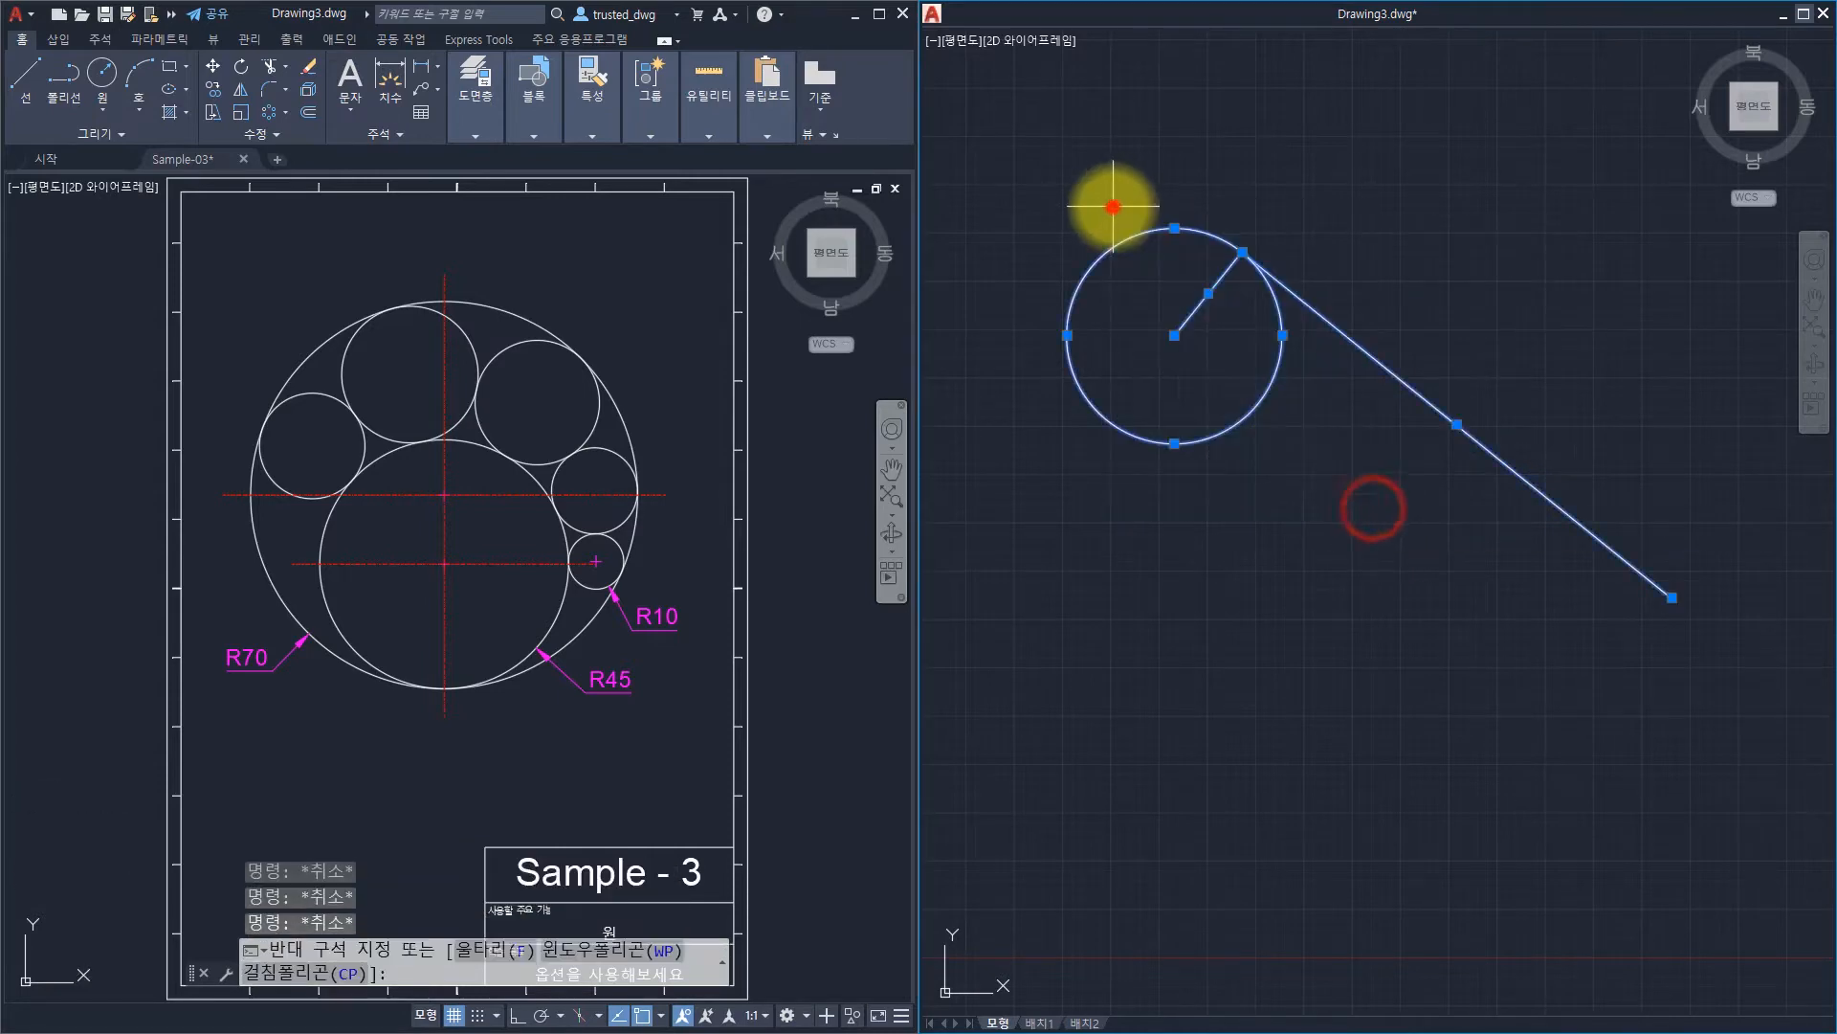
pyautogui.write('e')
pyautogui.press('space')
pyautogui.press('Escape')
pyautogui.press('Escape')
pyautogui.press('Escape')
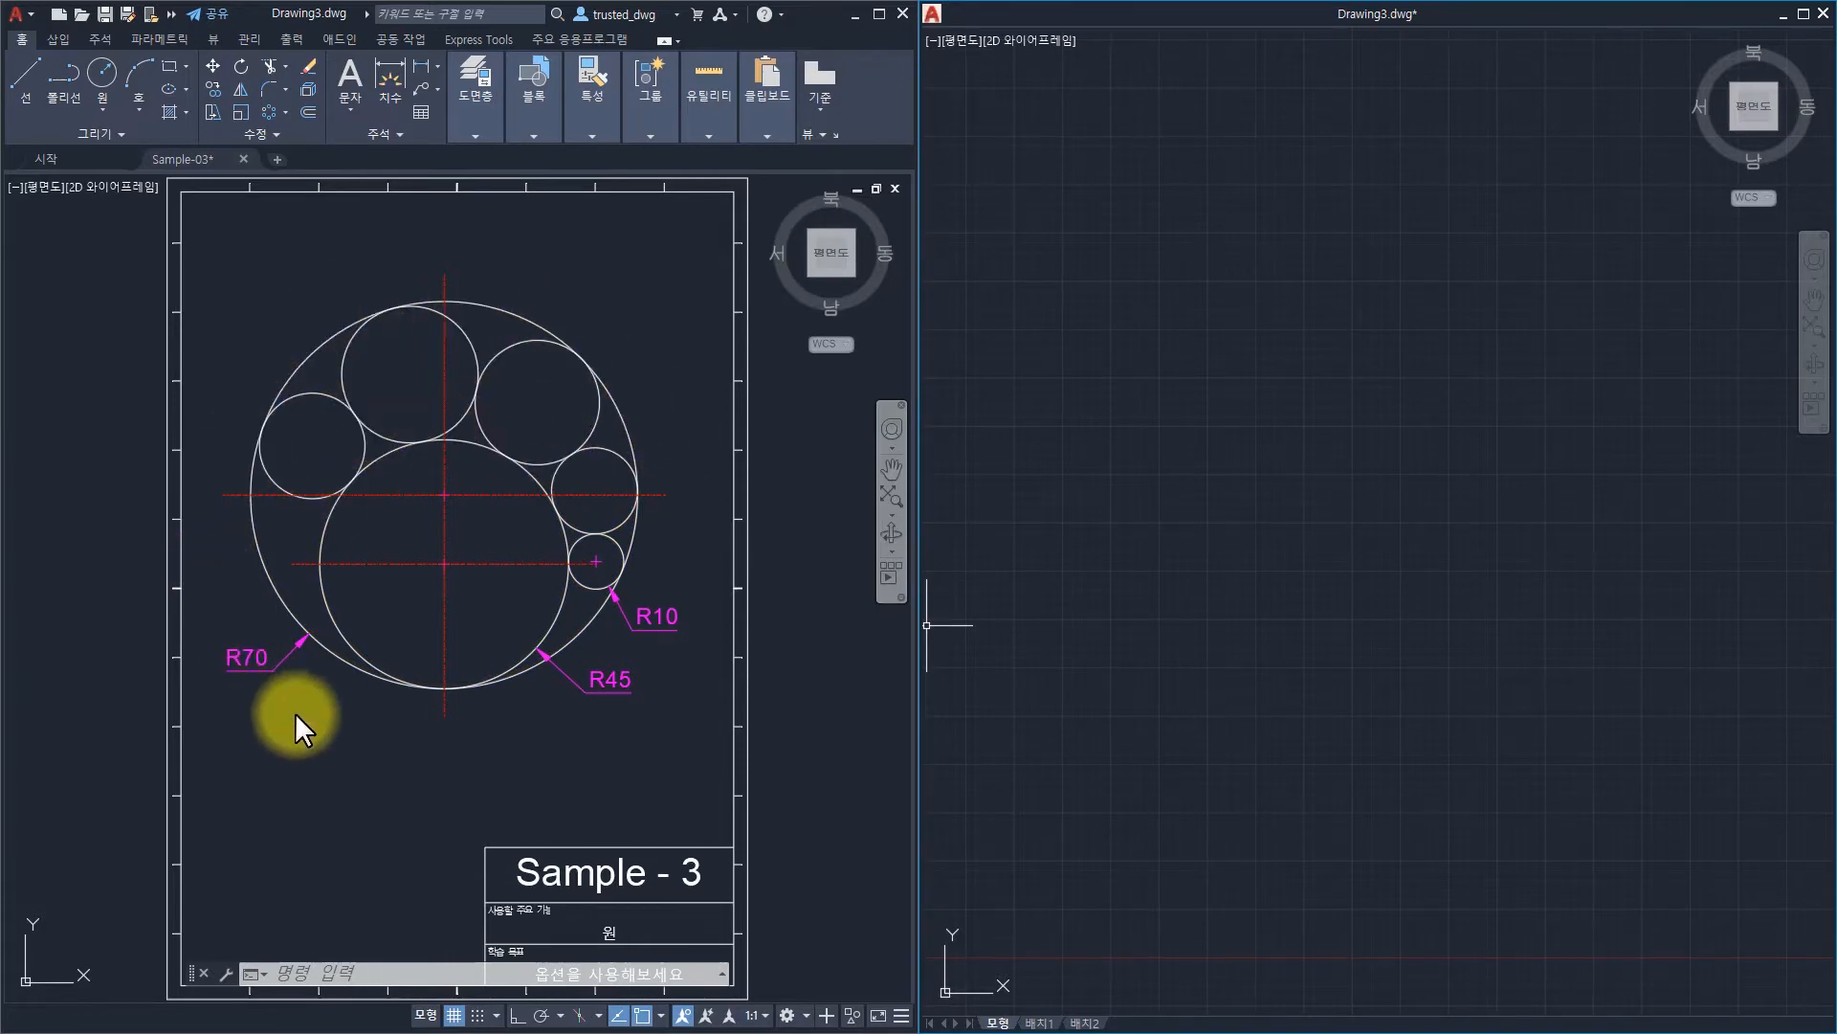
# Draw the outer circle with a radius of 70 in the empty drawing.
pyautogui.click(1265, 471)
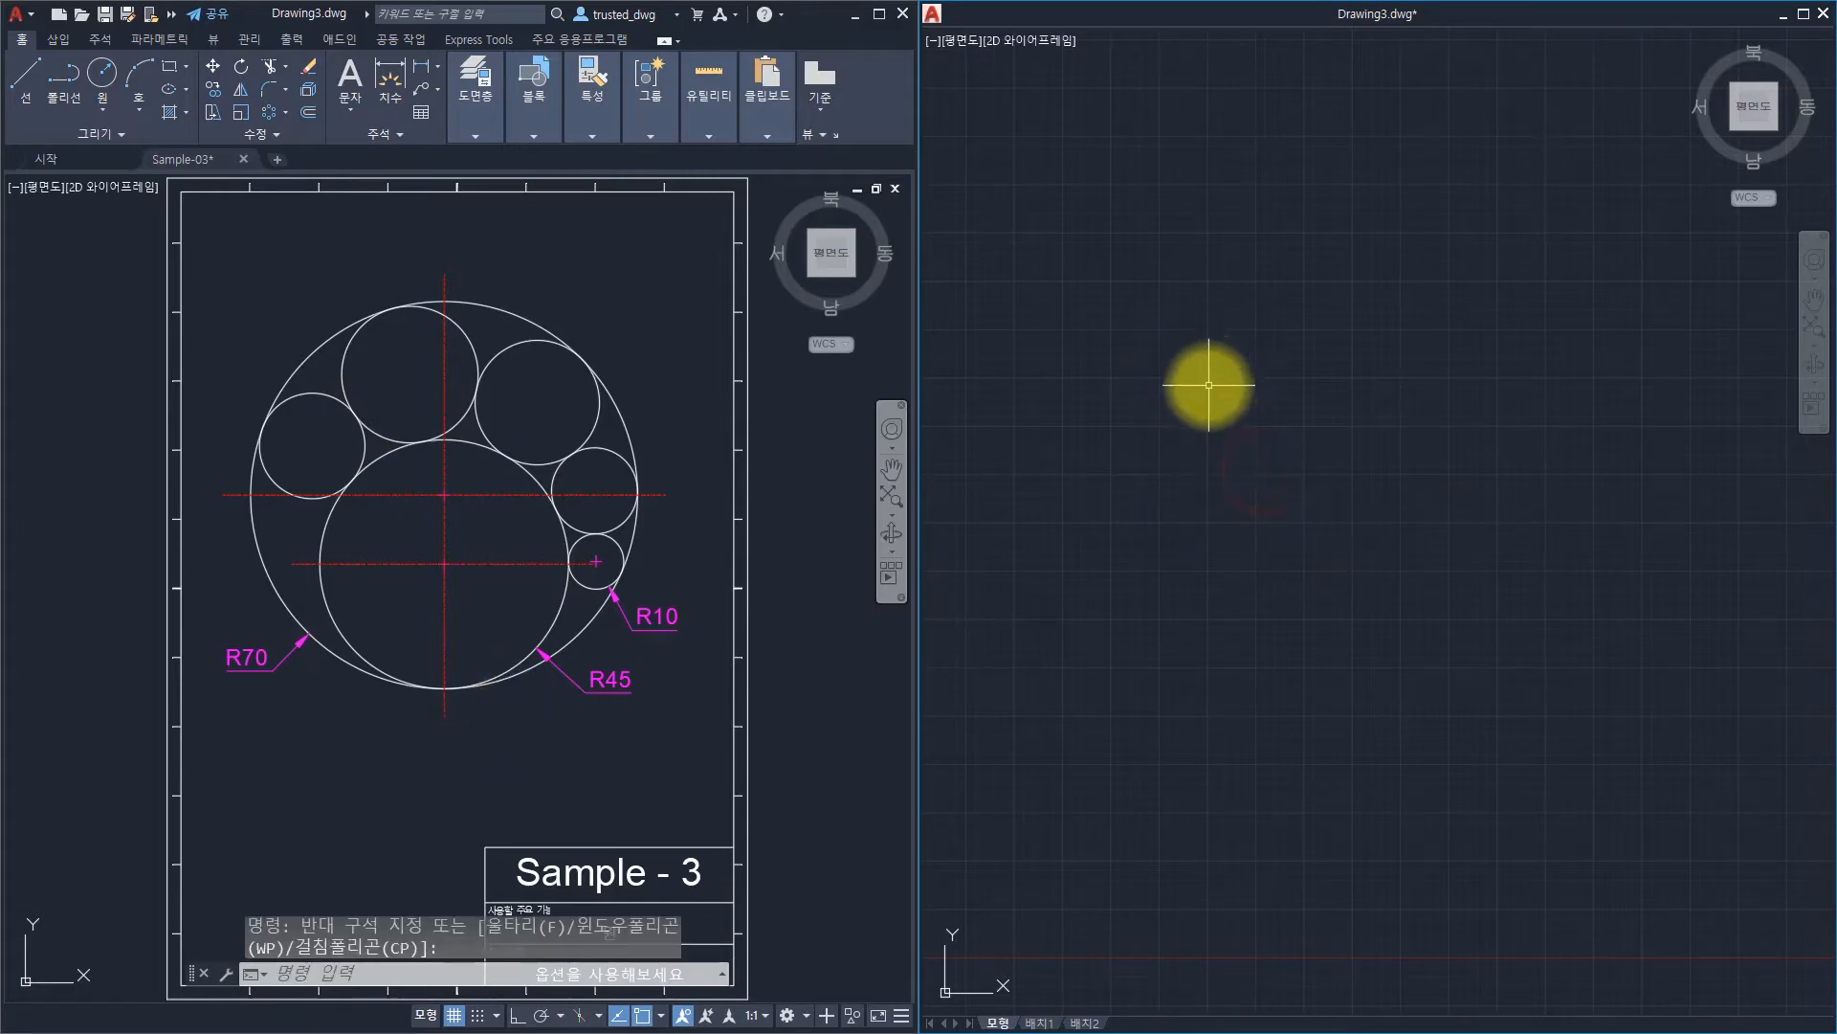
pyautogui.write('c')
pyautogui.press('space')
pyautogui.click(1330, 478)
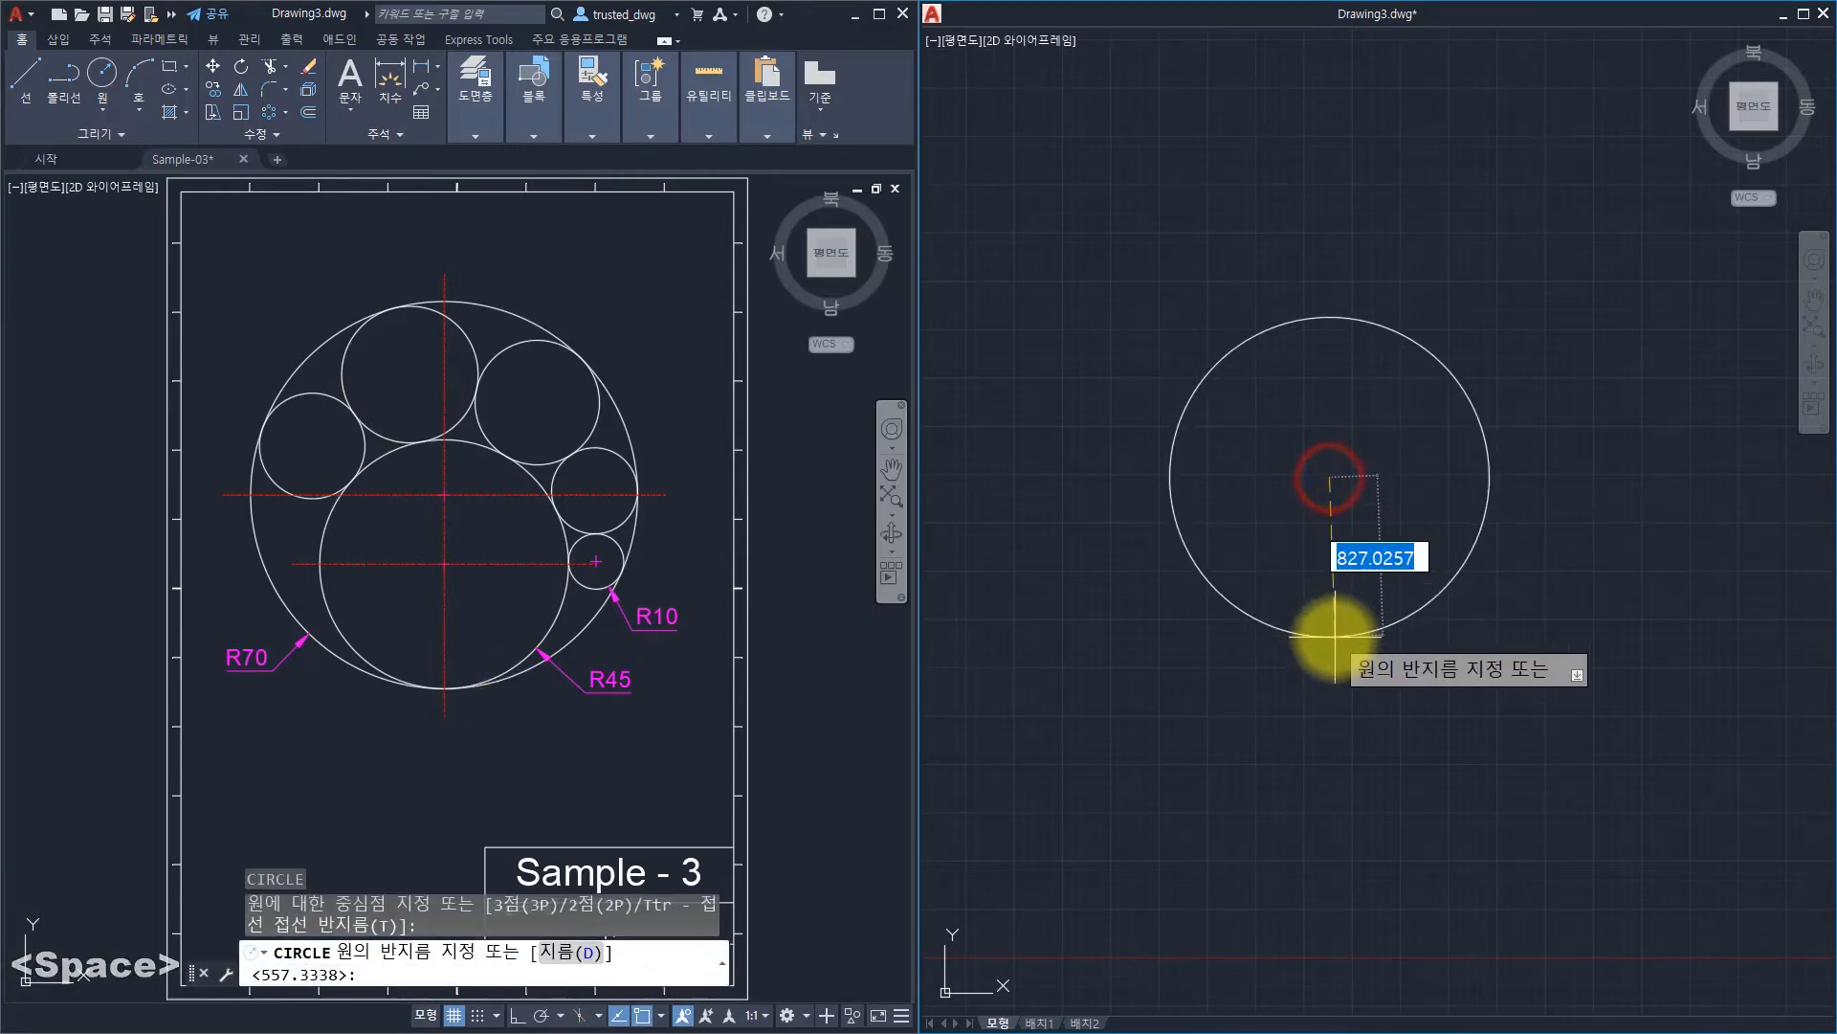
pyautogui.write('70')
pyautogui.press('space')
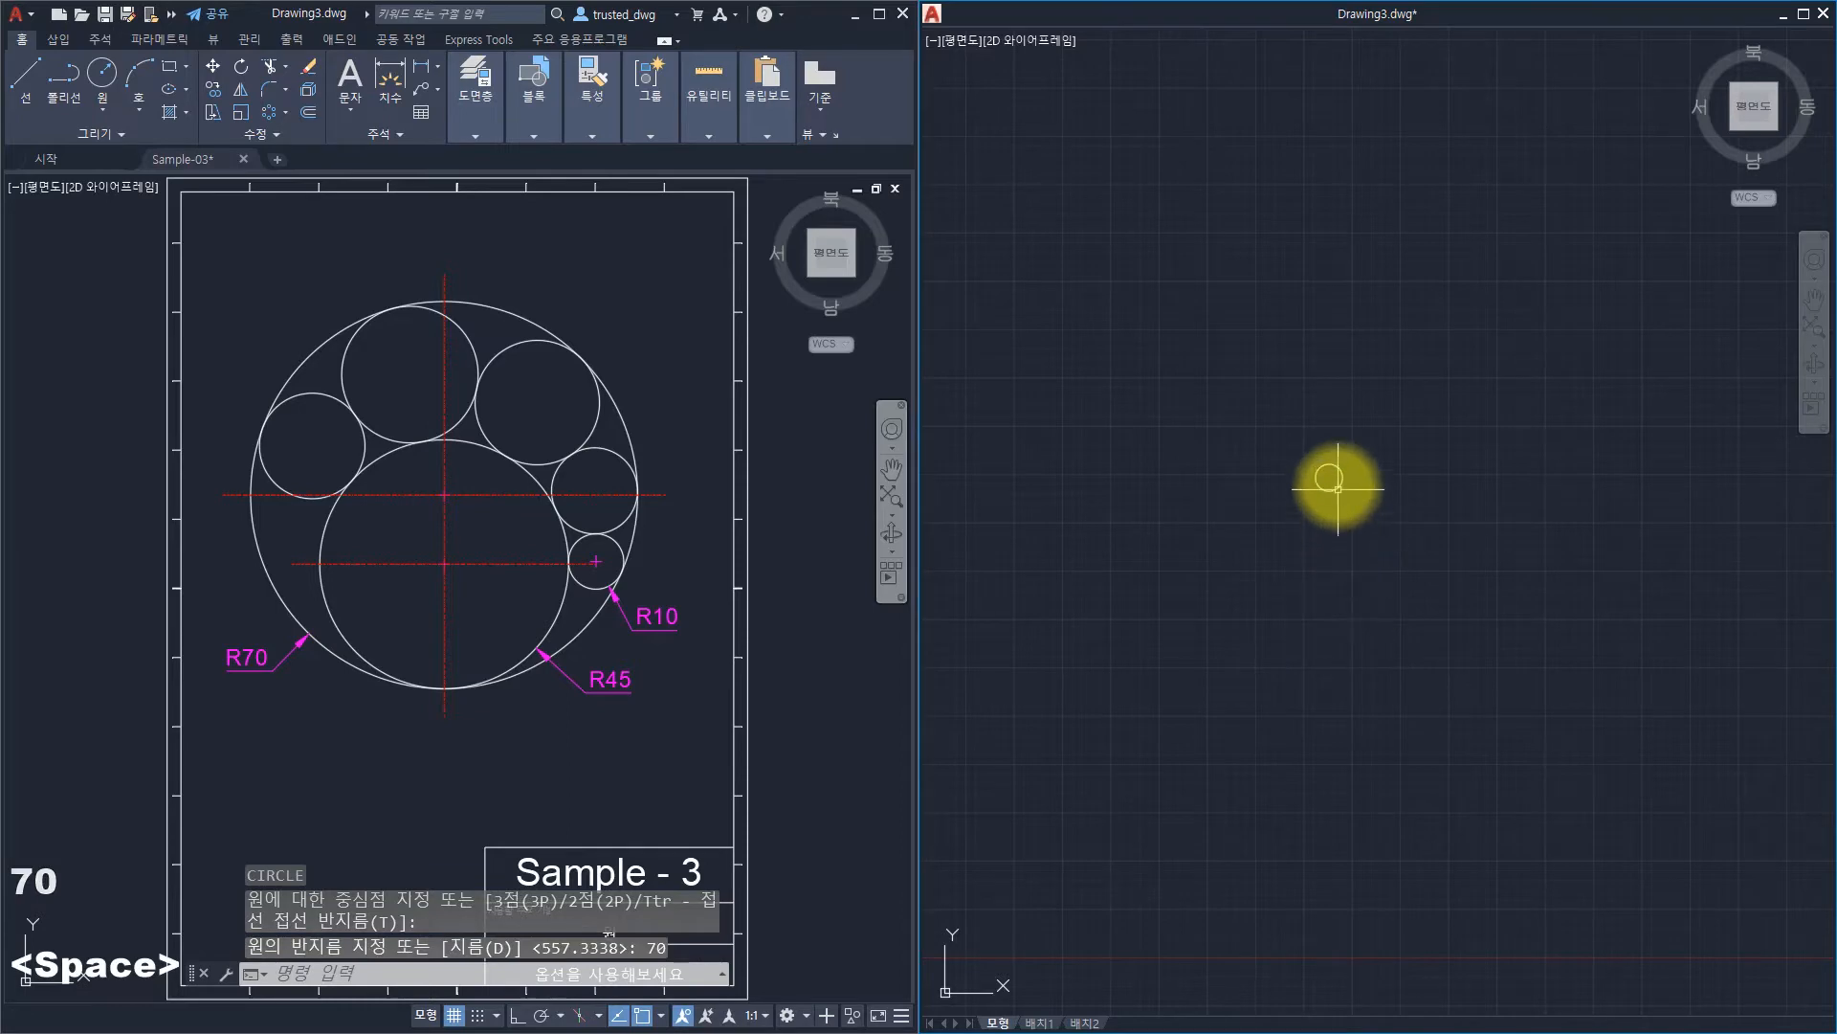
# Draw a circle with a radius of 45 beside the outer circle, with its center outside it.
pyautogui.scroll(3, 1294, 443)
pyautogui.moveTo(1190, 349); pyautogui.dragTo(1263, 484, button='middle')
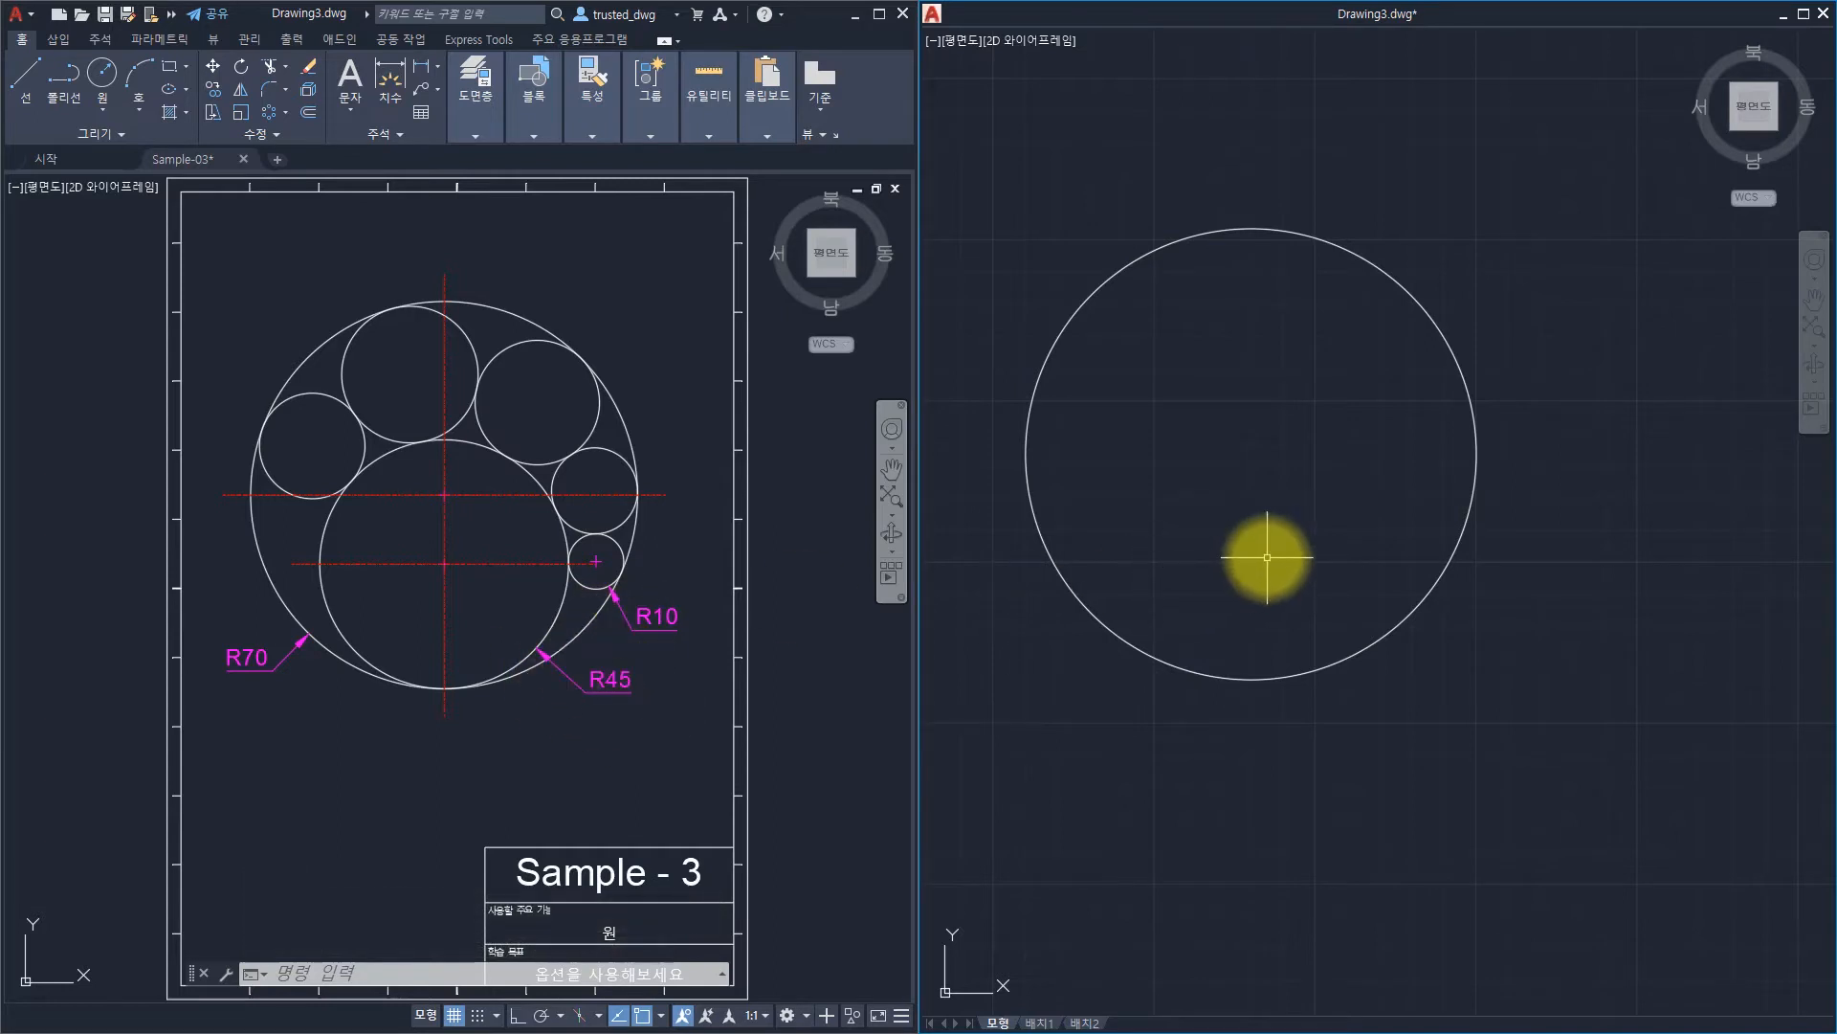
pyautogui.write('c')
pyautogui.press('space')
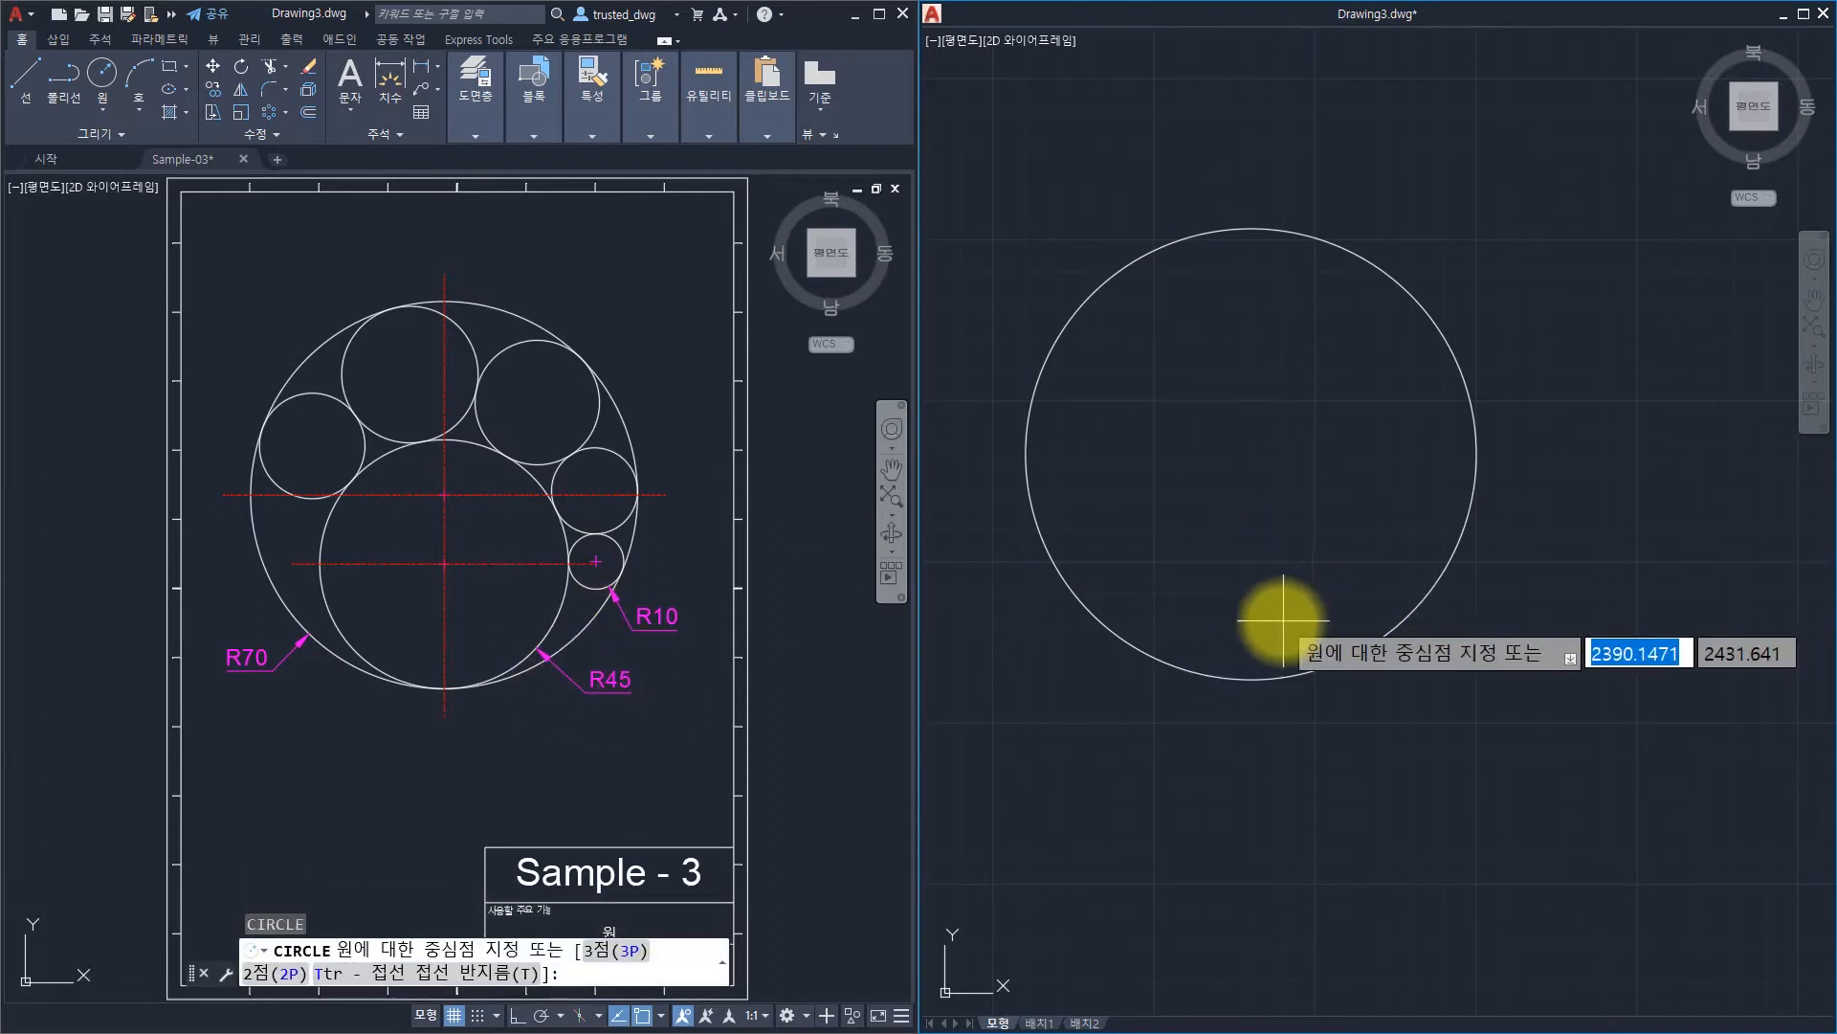
pyautogui.click(1647, 436)
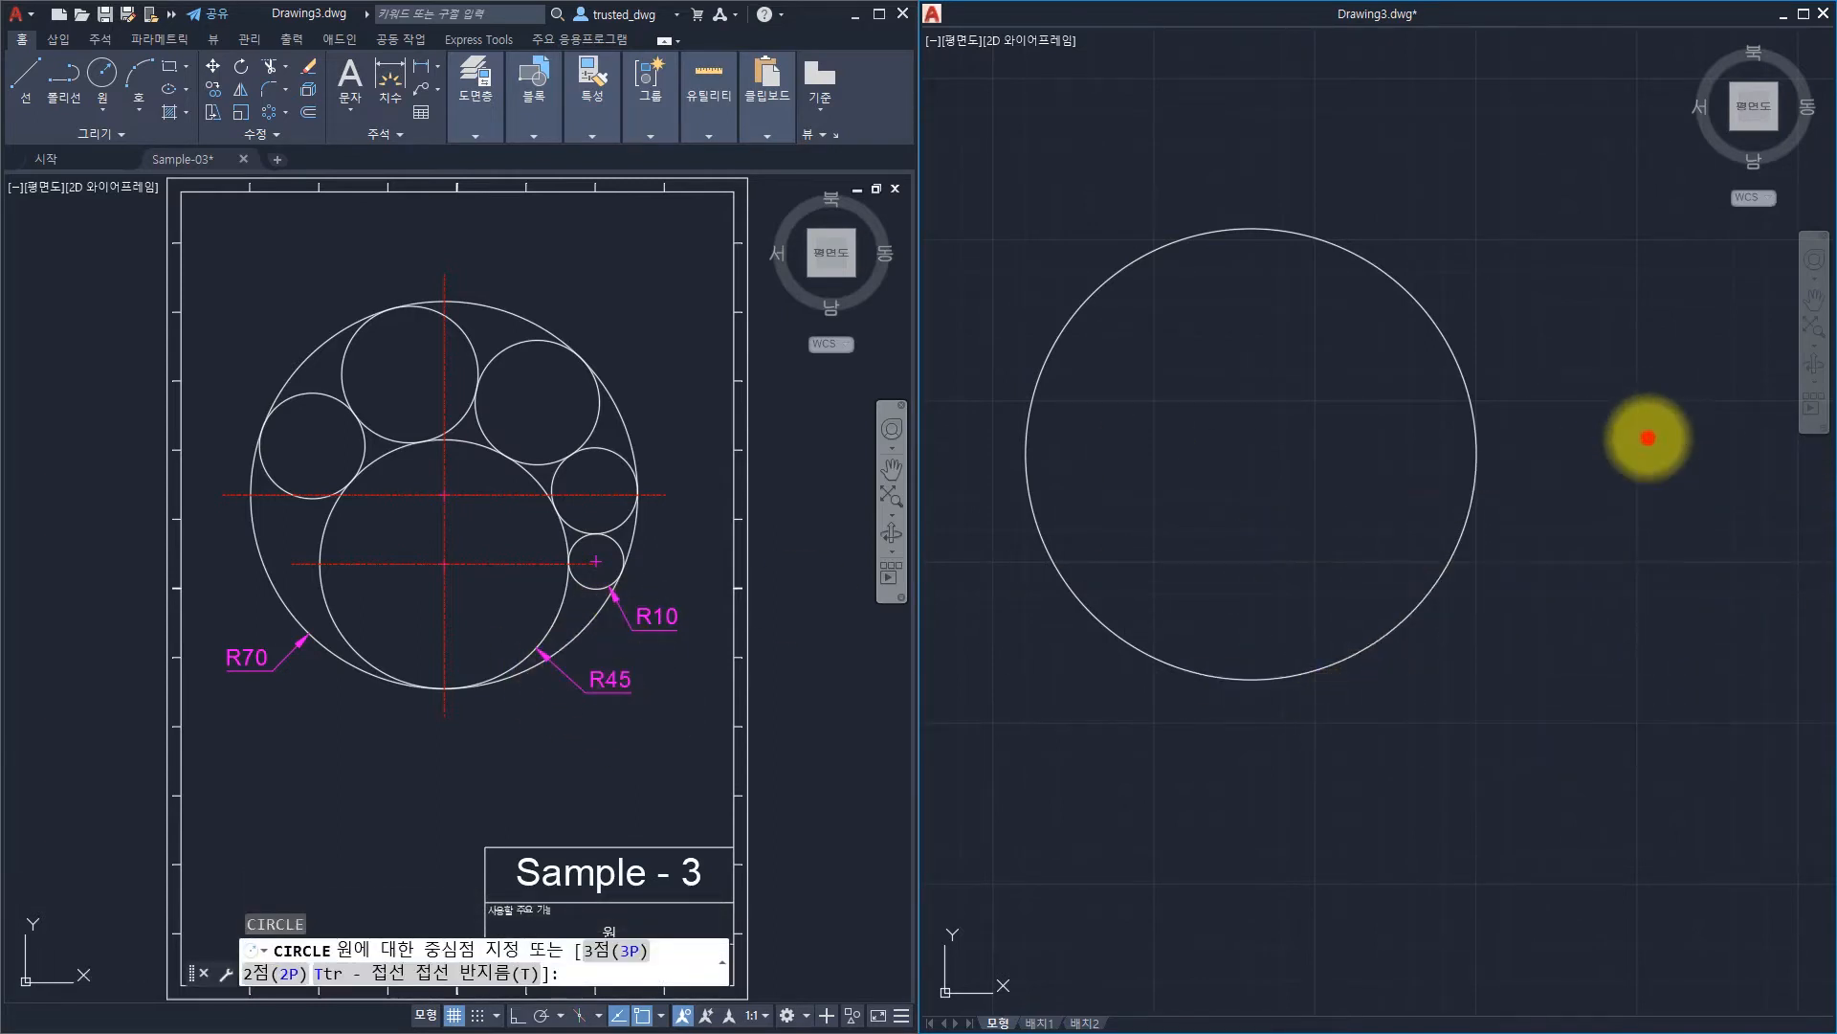
pyautogui.write('45')
pyautogui.press('space')
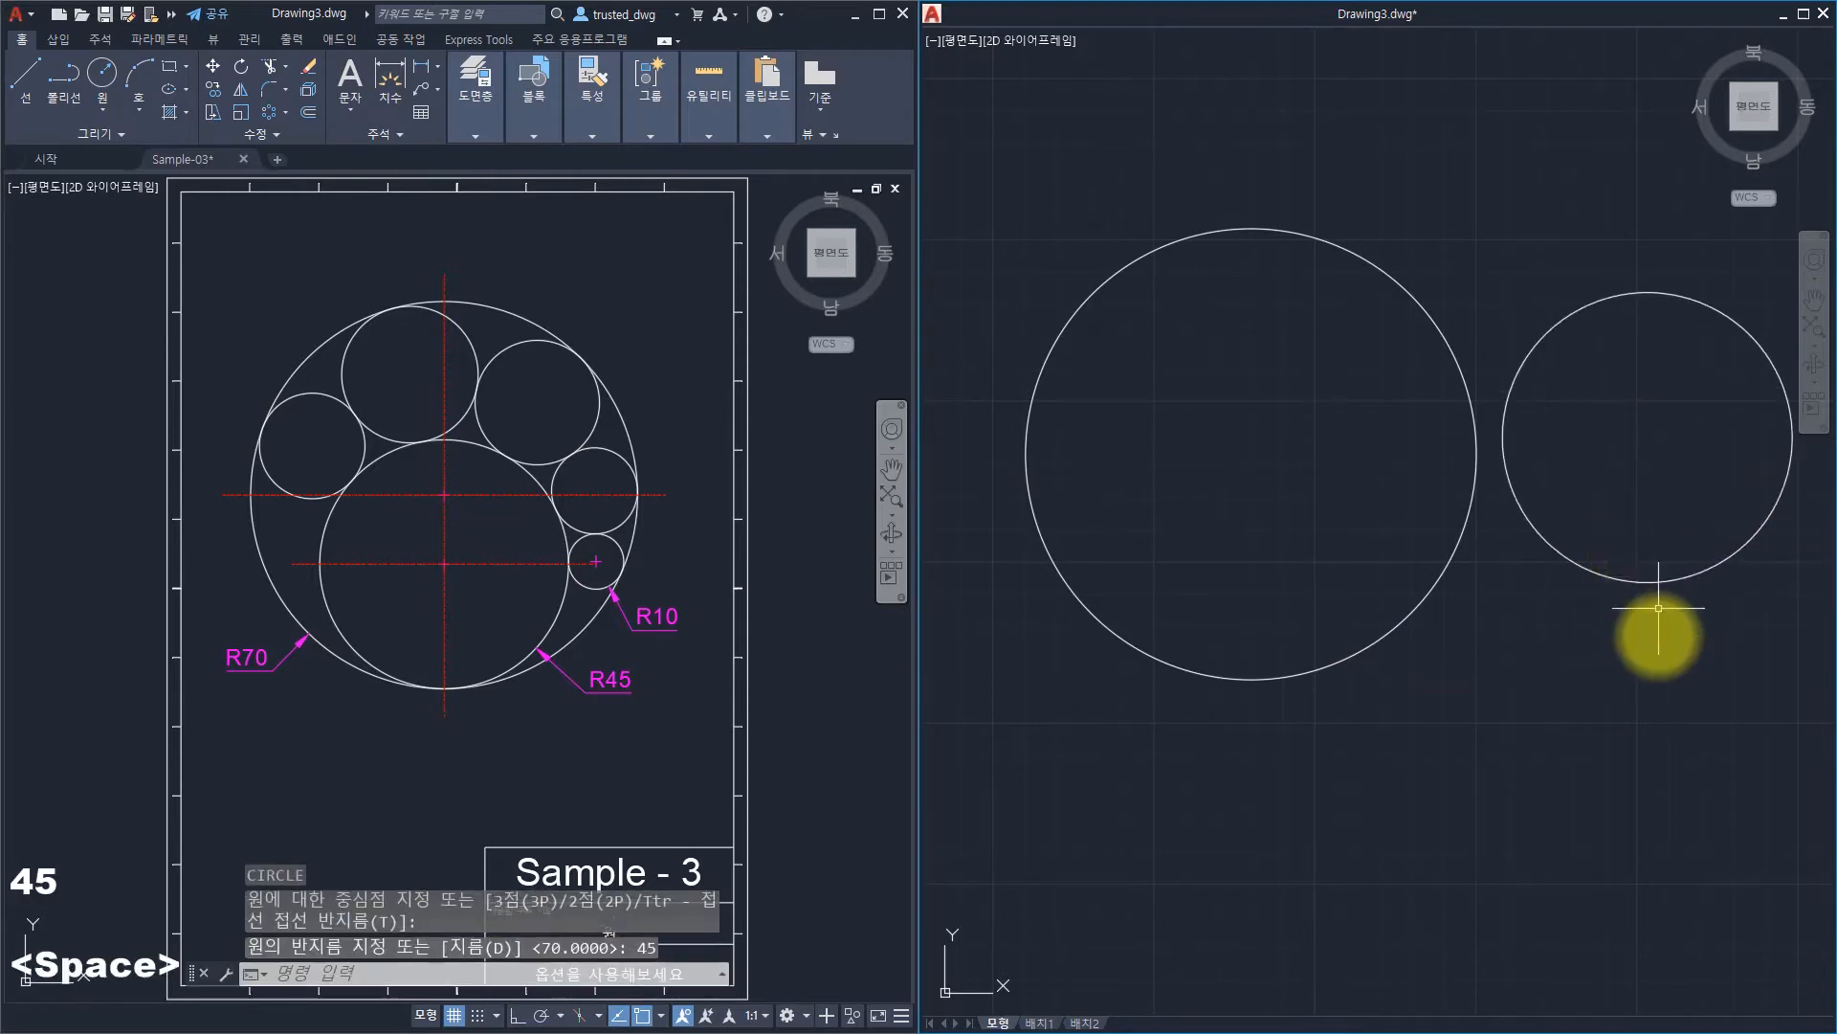
# Move the radius 45 circle by its bottom quadrant onto the bottom quadrant of the outer circle.
pyautogui.moveTo(1659, 632); pyautogui.dragTo(1598, 494)
pyautogui.write('nm')
pyautogui.press('Escape')
pyautogui.press('Escape')
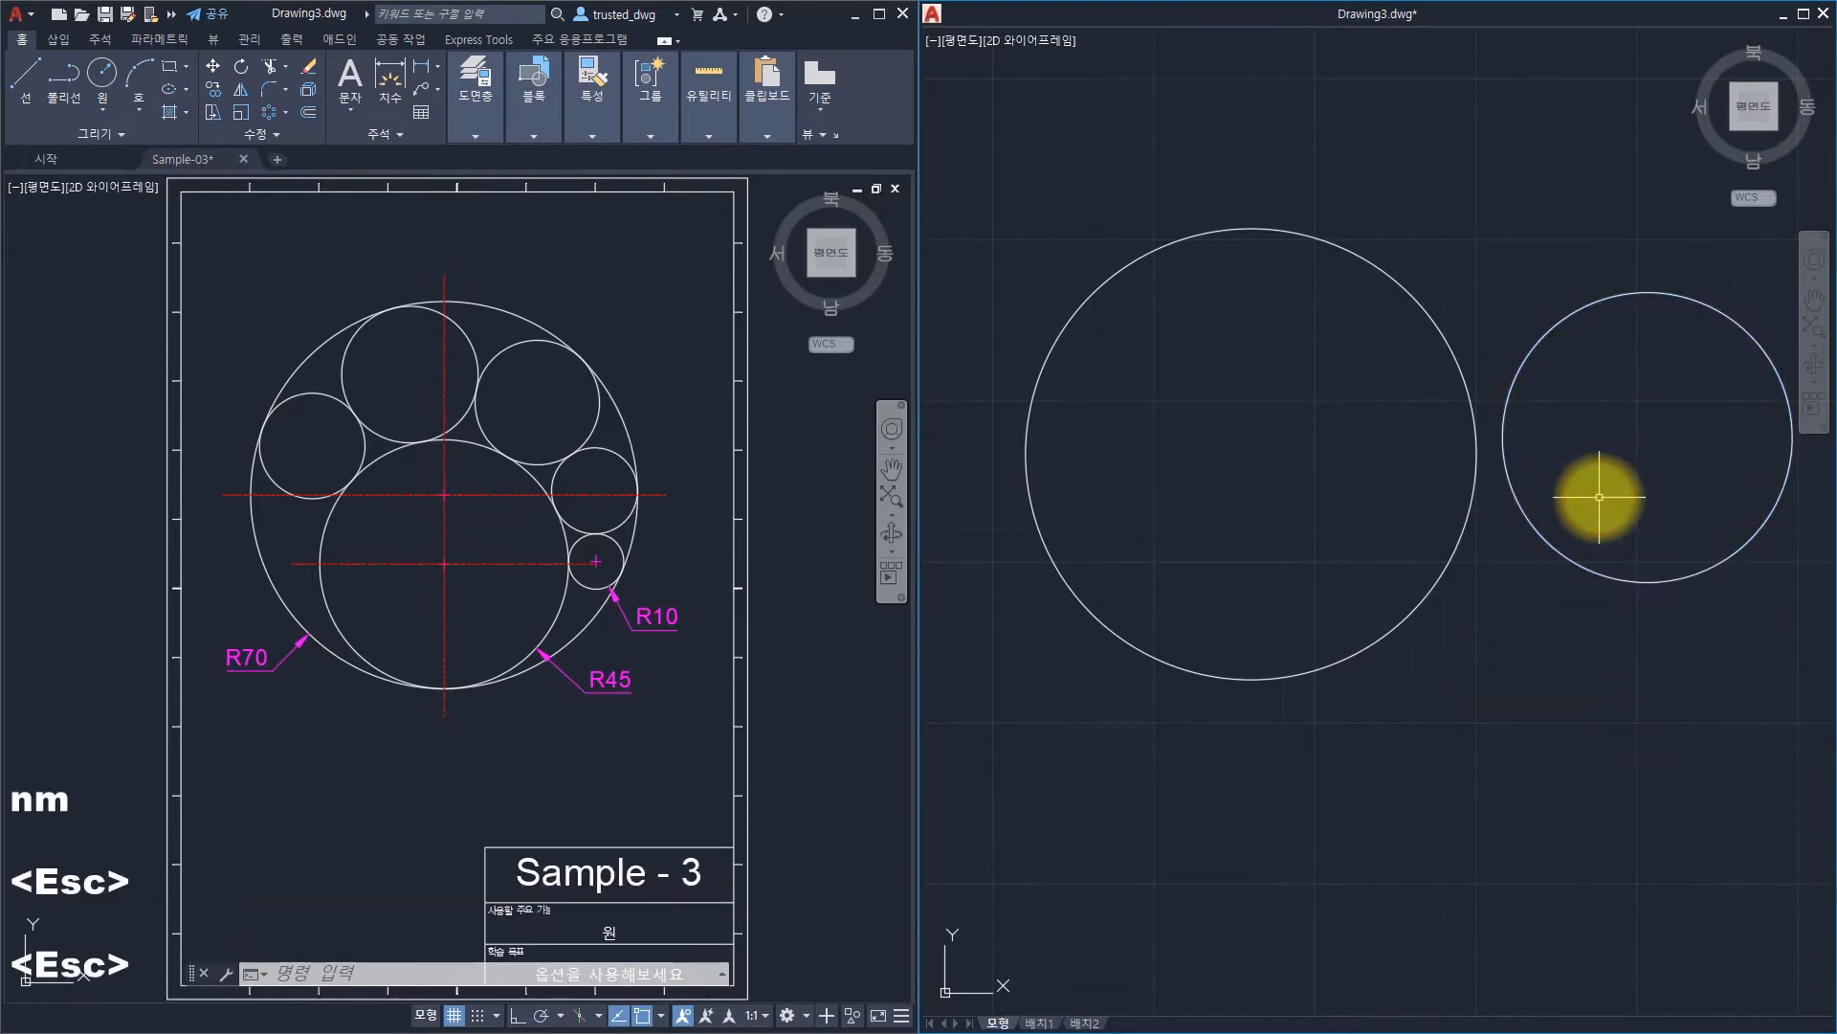
pyautogui.write('m')
pyautogui.press('space')
pyautogui.click(1690, 694)
pyautogui.click(1610, 536)
pyautogui.press('space')
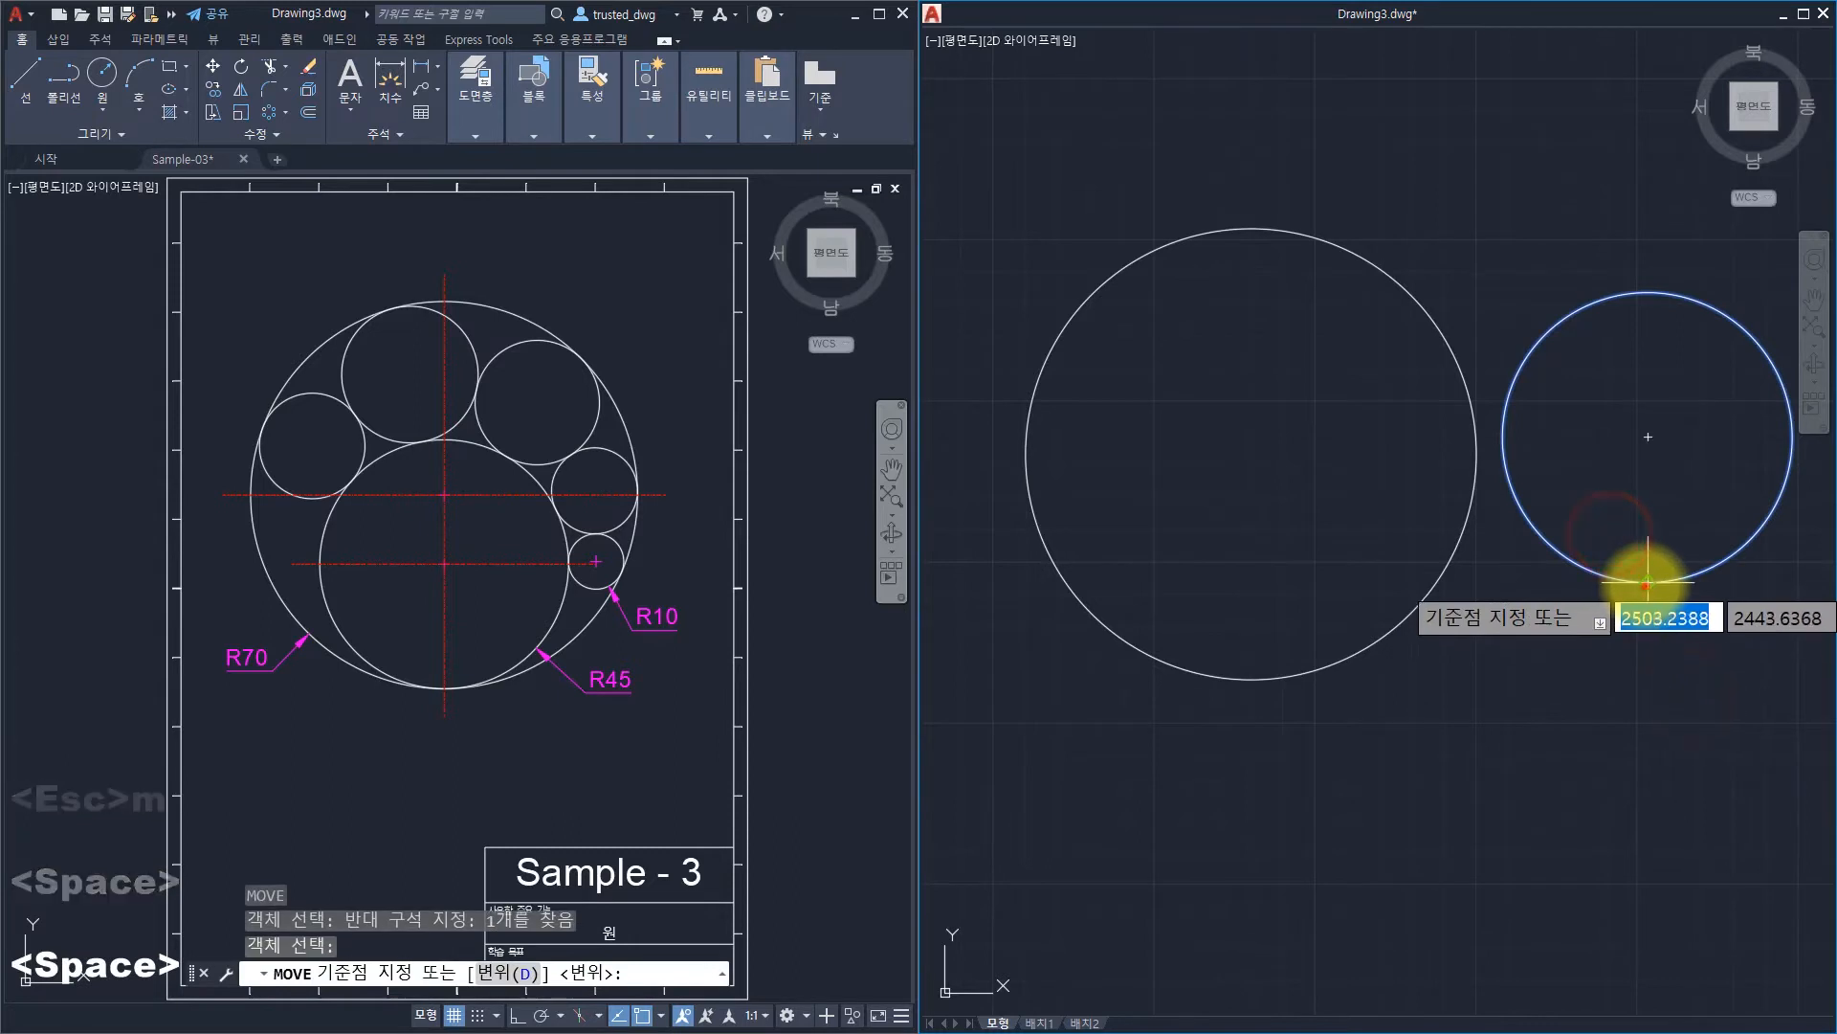
pyautogui.click(1647, 581)
pyautogui.click(1244, 679)
pyautogui.press('Escape')
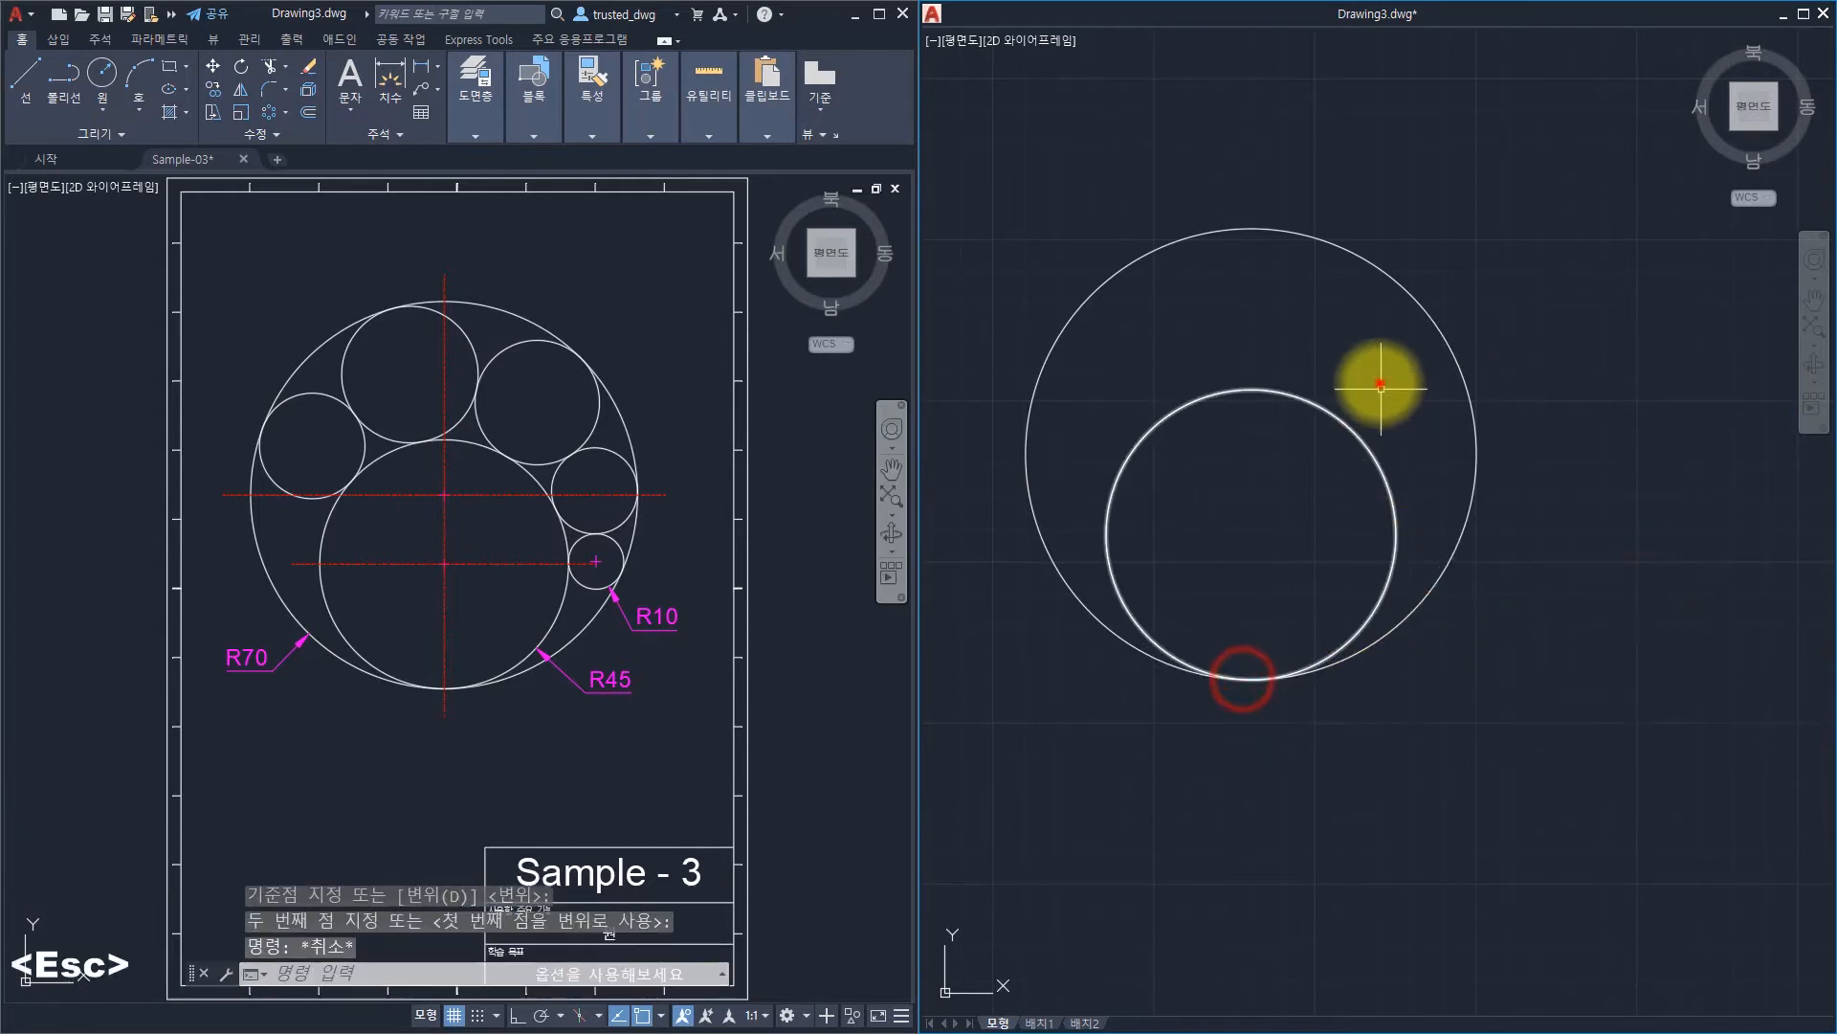
# Erase the moved radius 45 circle.
pyautogui.click(1379, 384)
pyautogui.click(1297, 449)
pyautogui.write('e')
pyautogui.press('space')
# Draw a two-point circle from the outer circle's bottom quadrant straight up, with a diameter of 90.
pyautogui.write('c')
pyautogui.press('space')
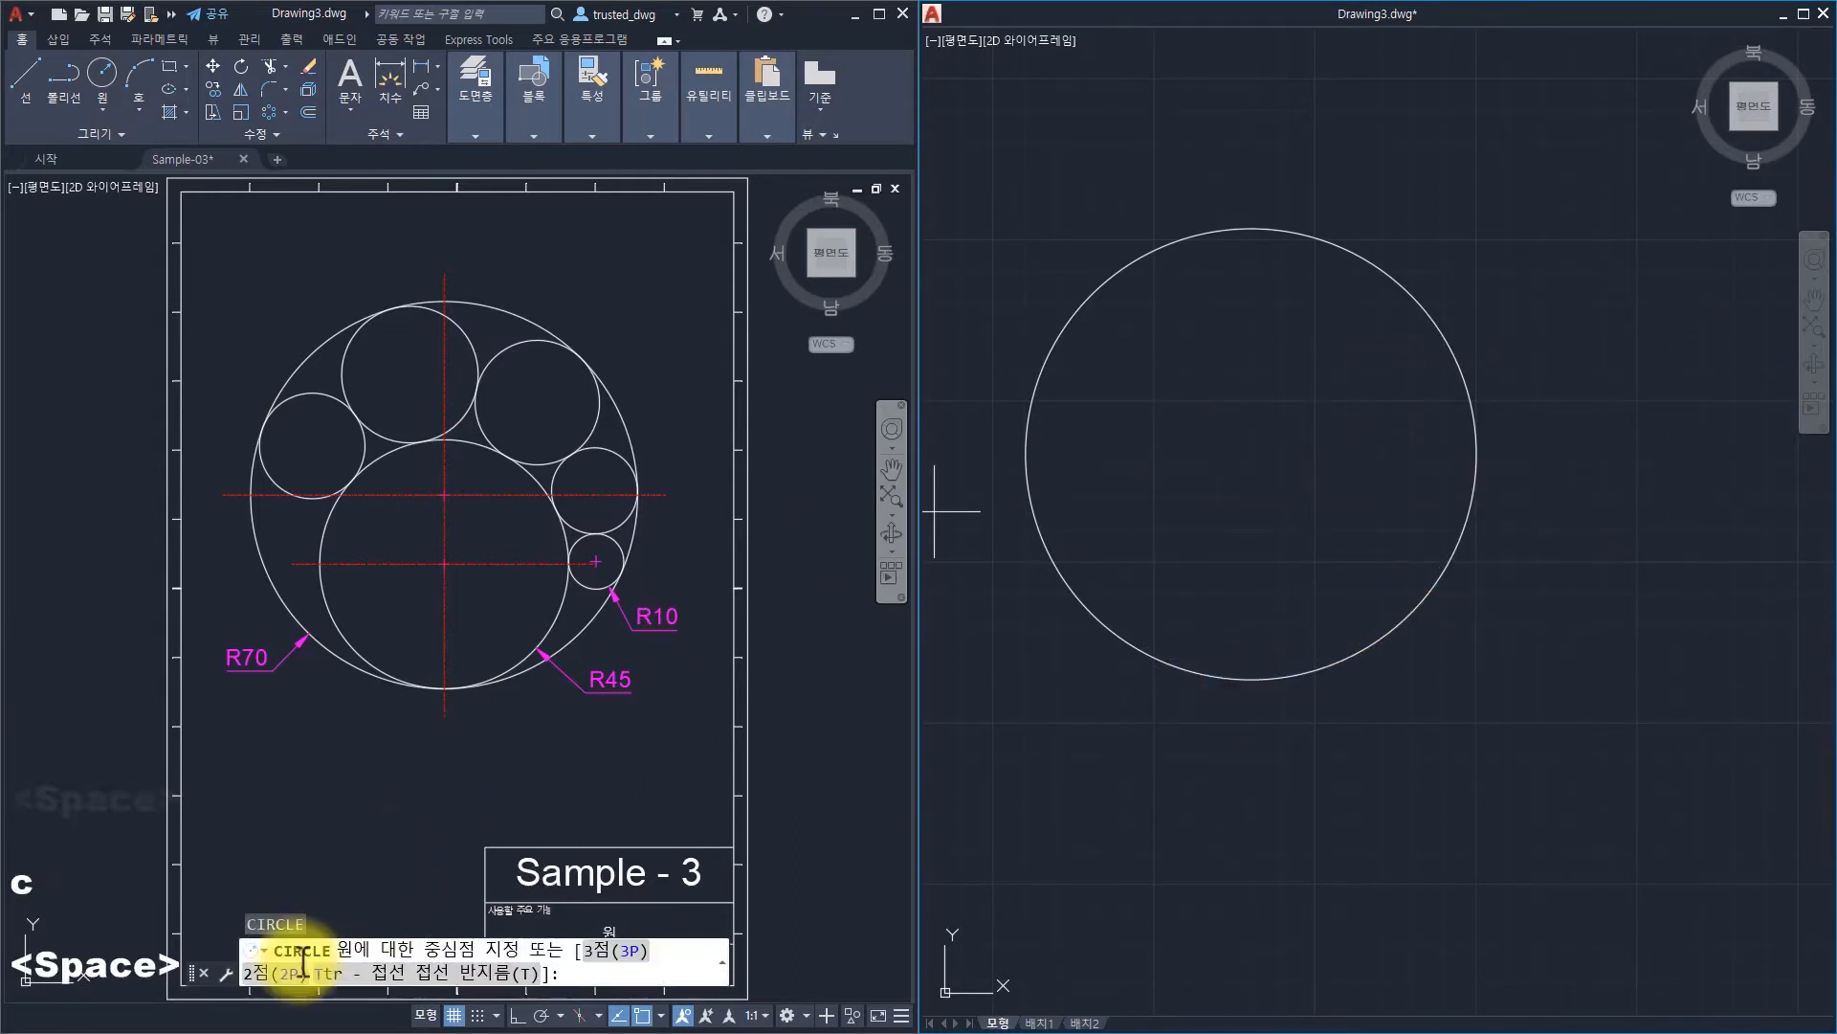
pyautogui.click(259, 975)
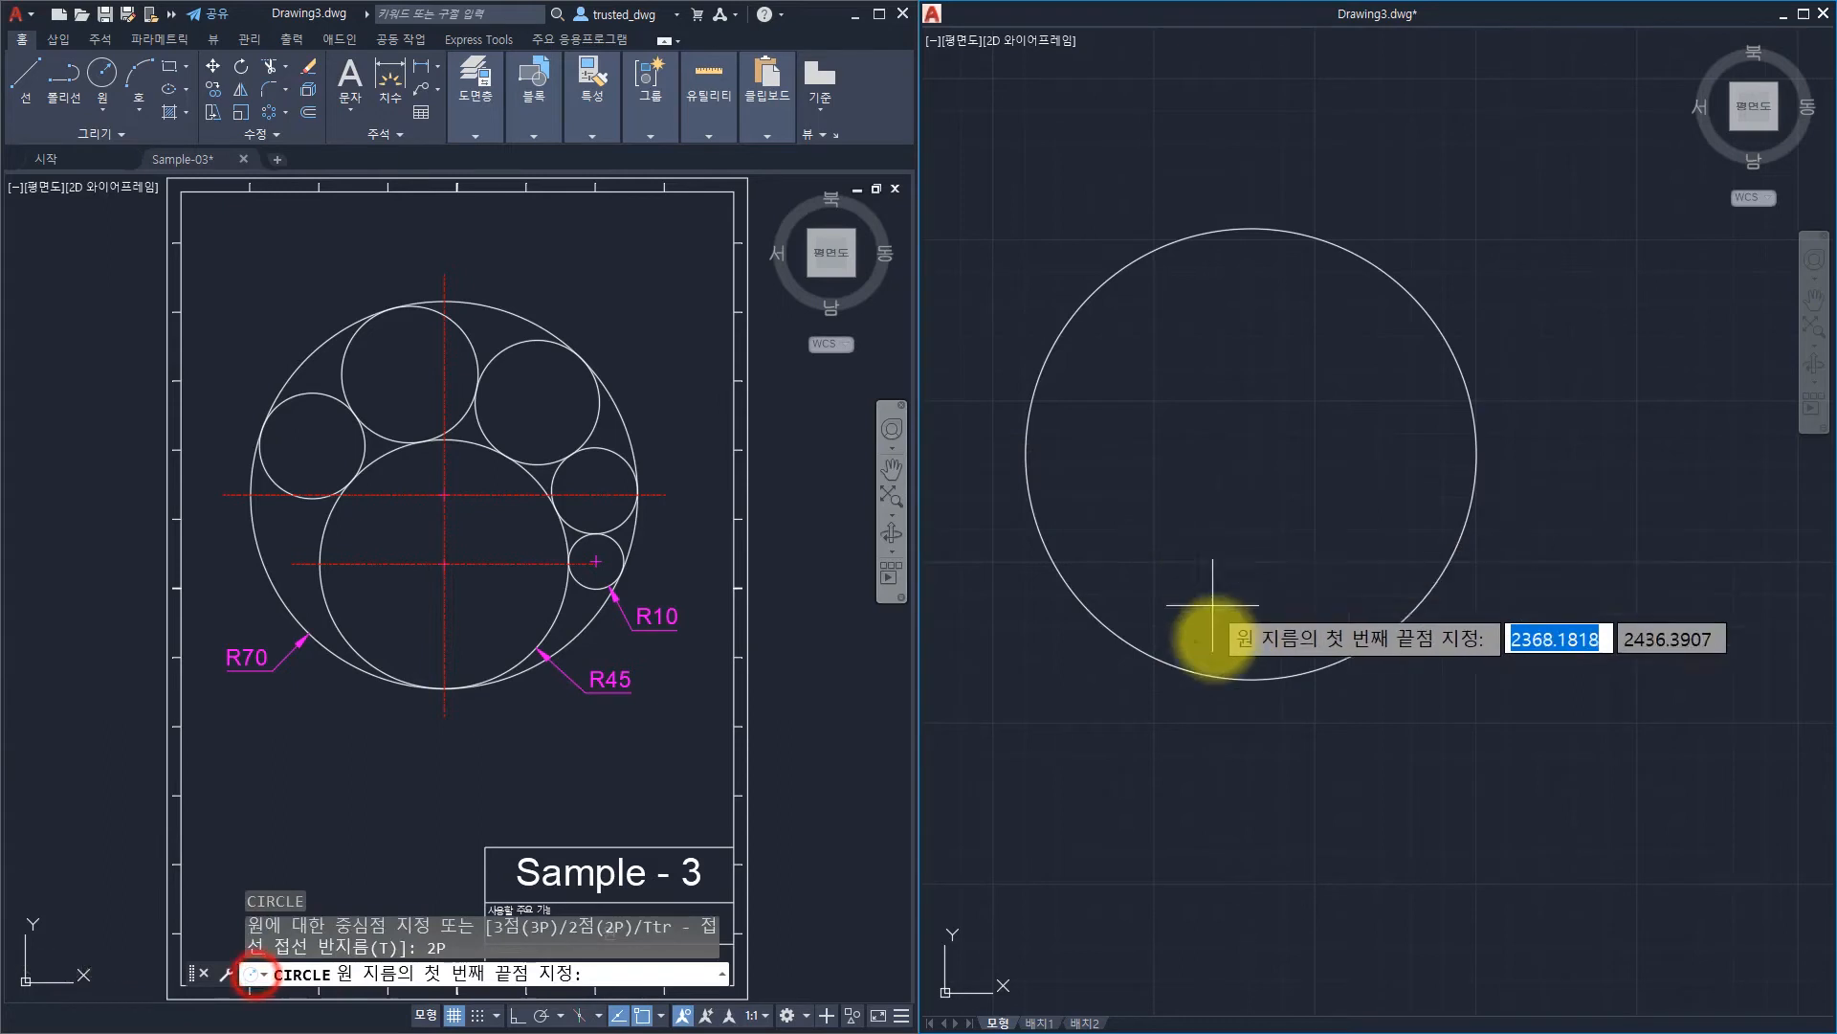
pyautogui.click(1254, 681)
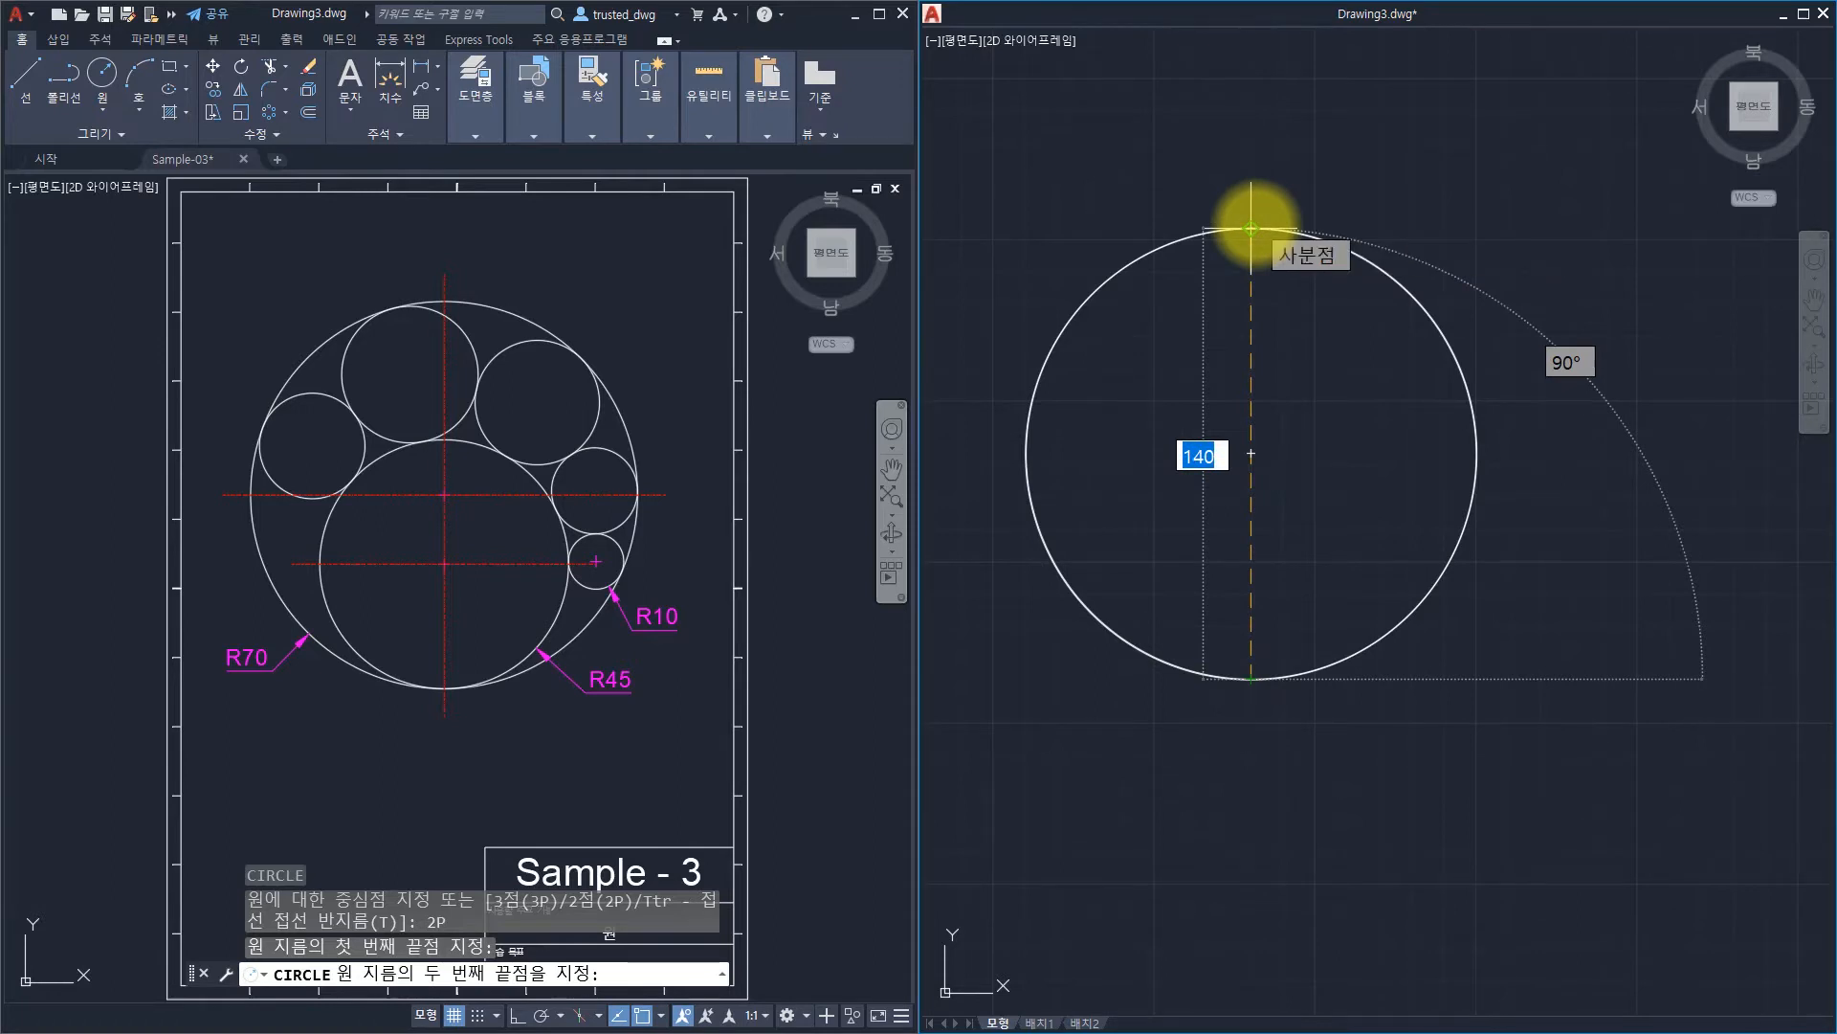
pyautogui.write('90')
pyautogui.press('Return')
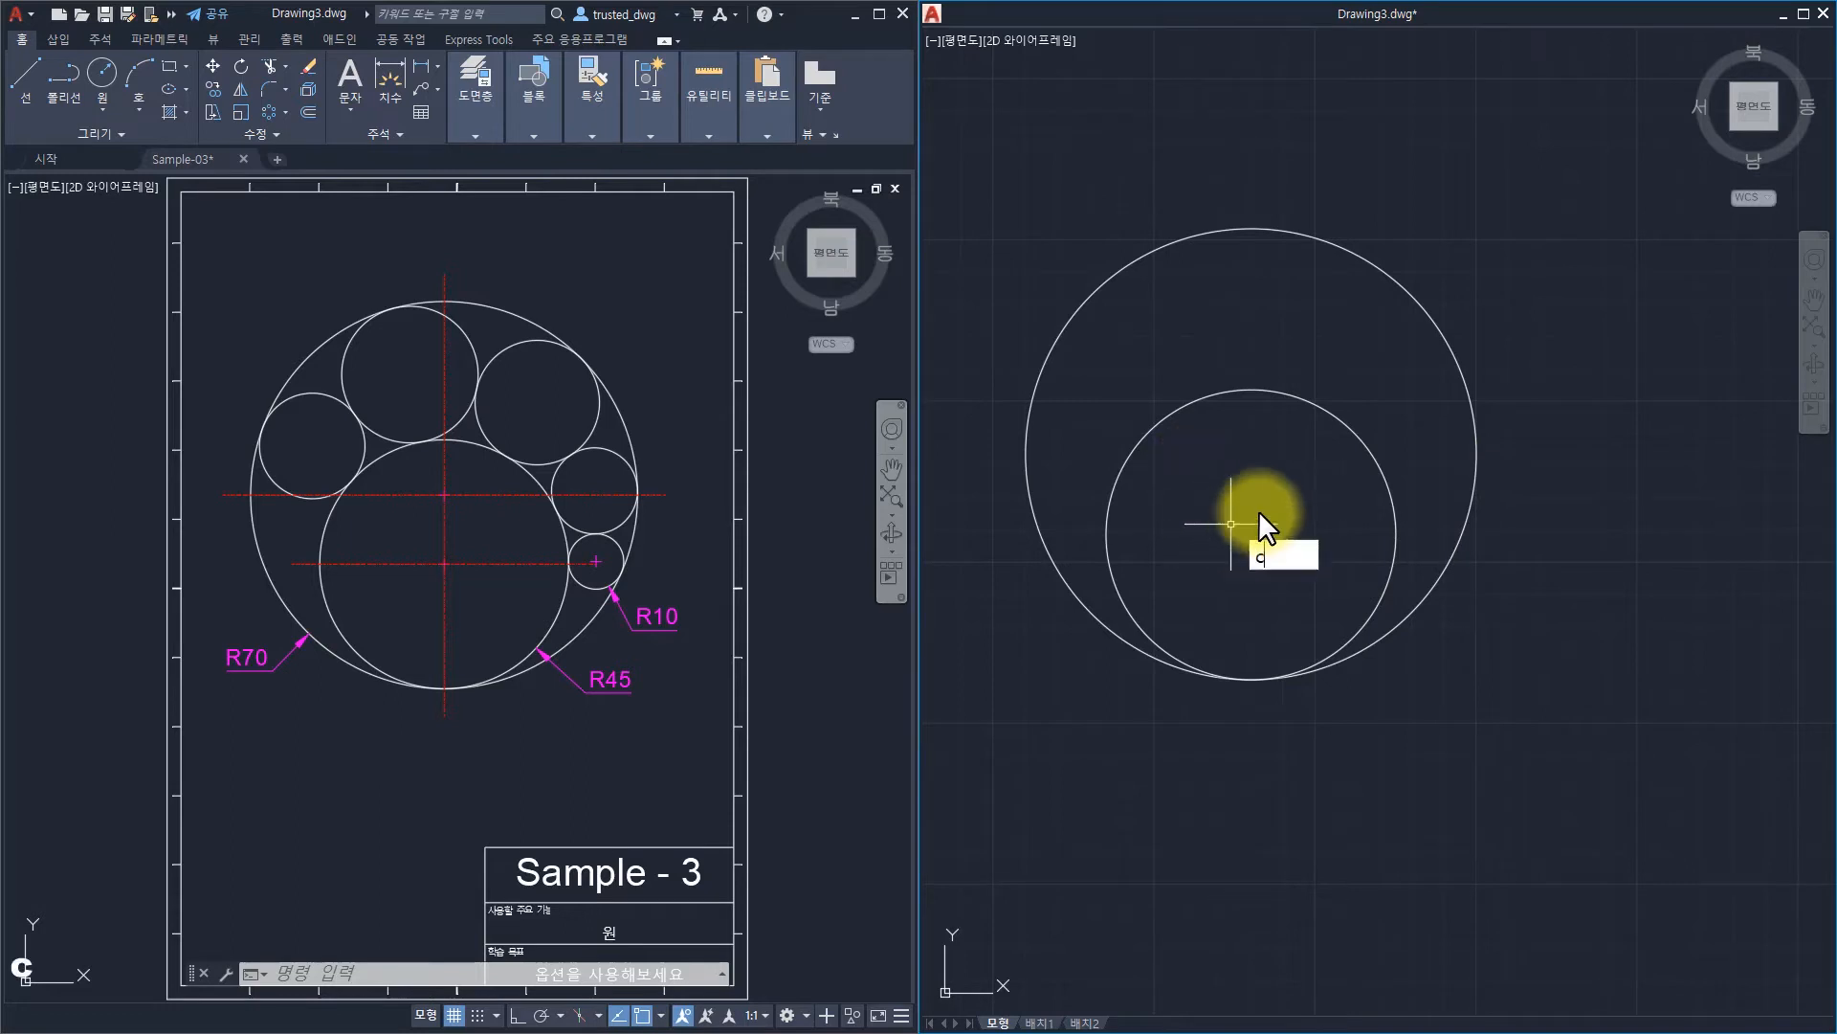
# Draw a tangent-tangent-radius circle of radius 10 between the right sides of the outer and inner circles.
pyautogui.press('space')
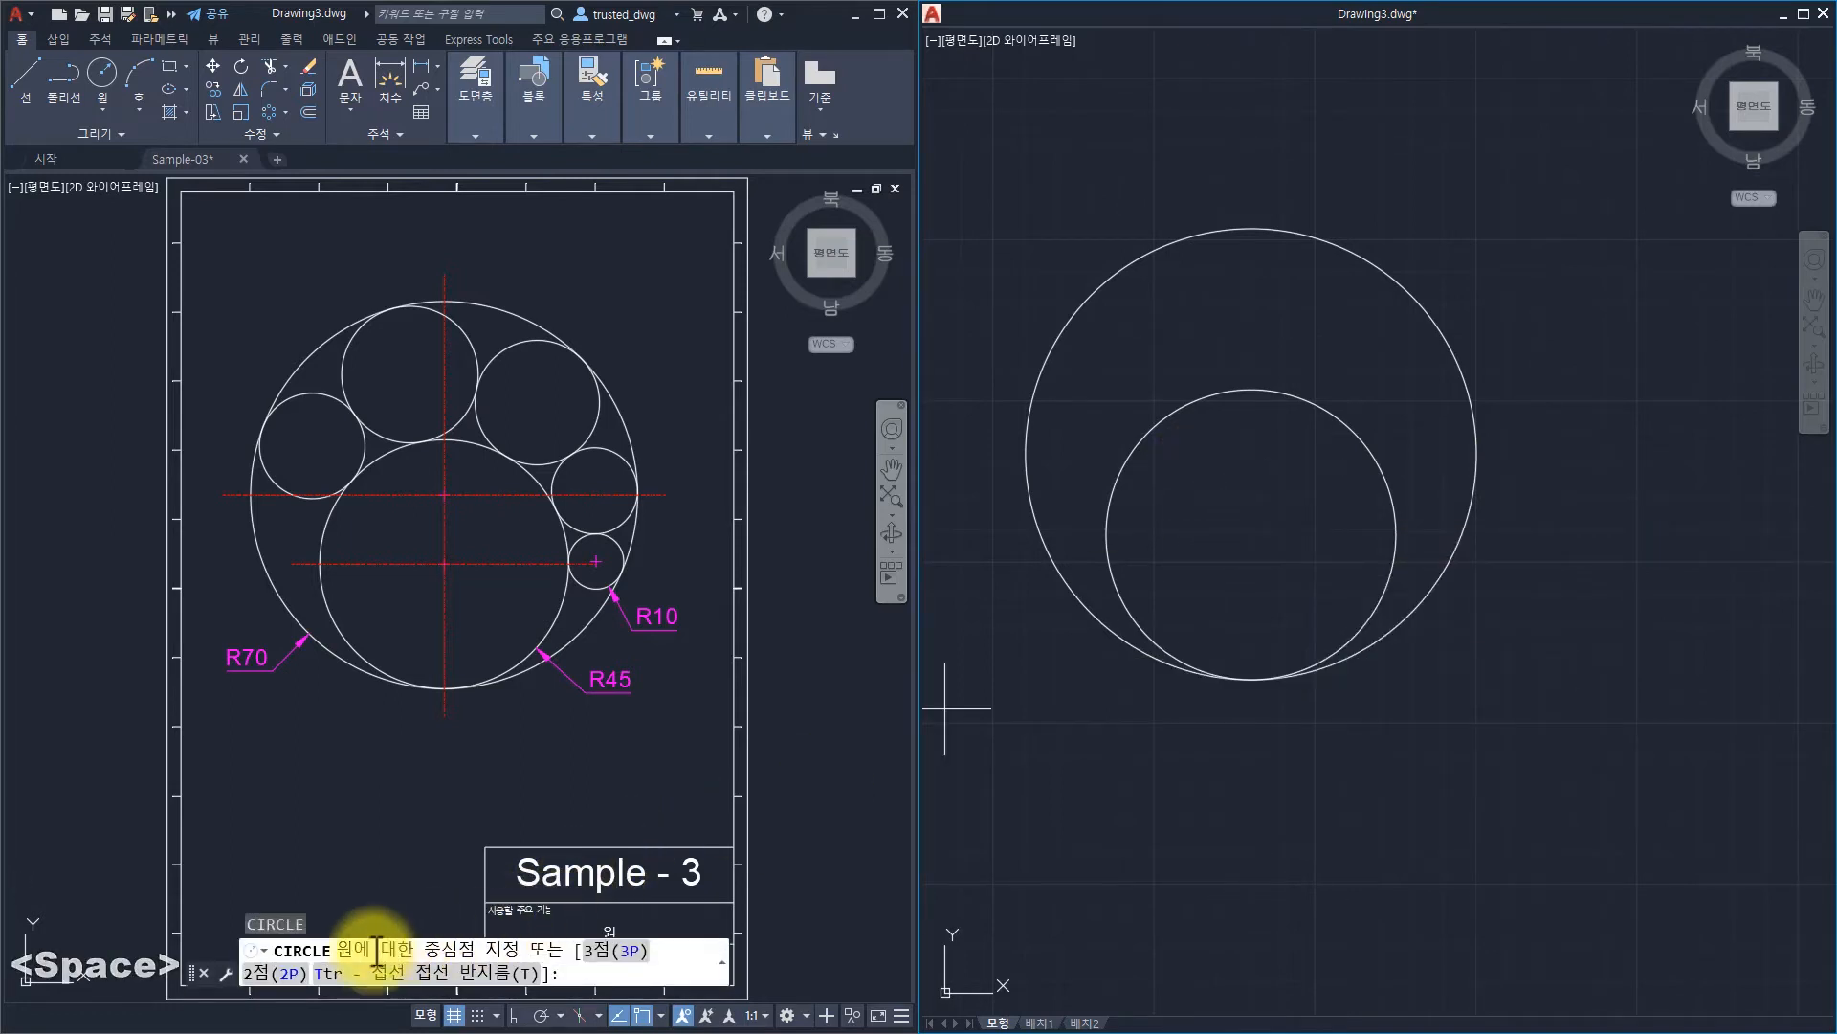
pyautogui.click(350, 975)
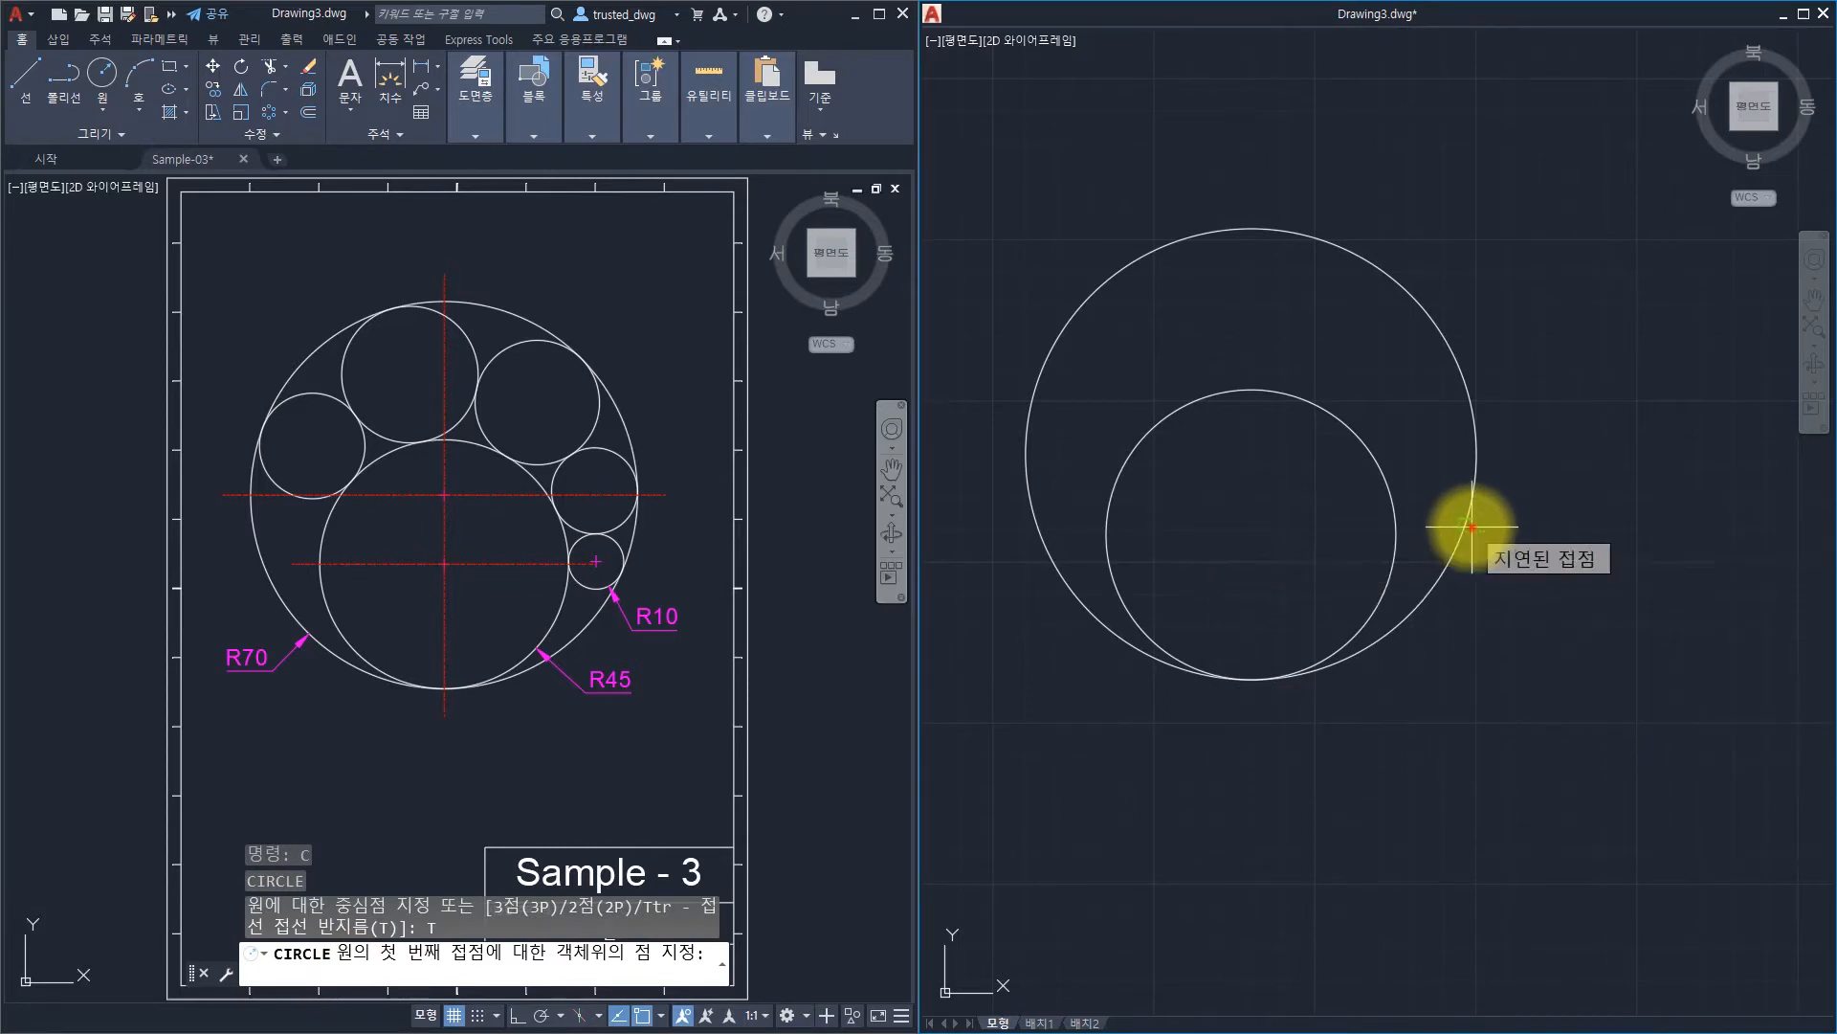
pyautogui.click(1474, 532)
pyautogui.click(1390, 499)
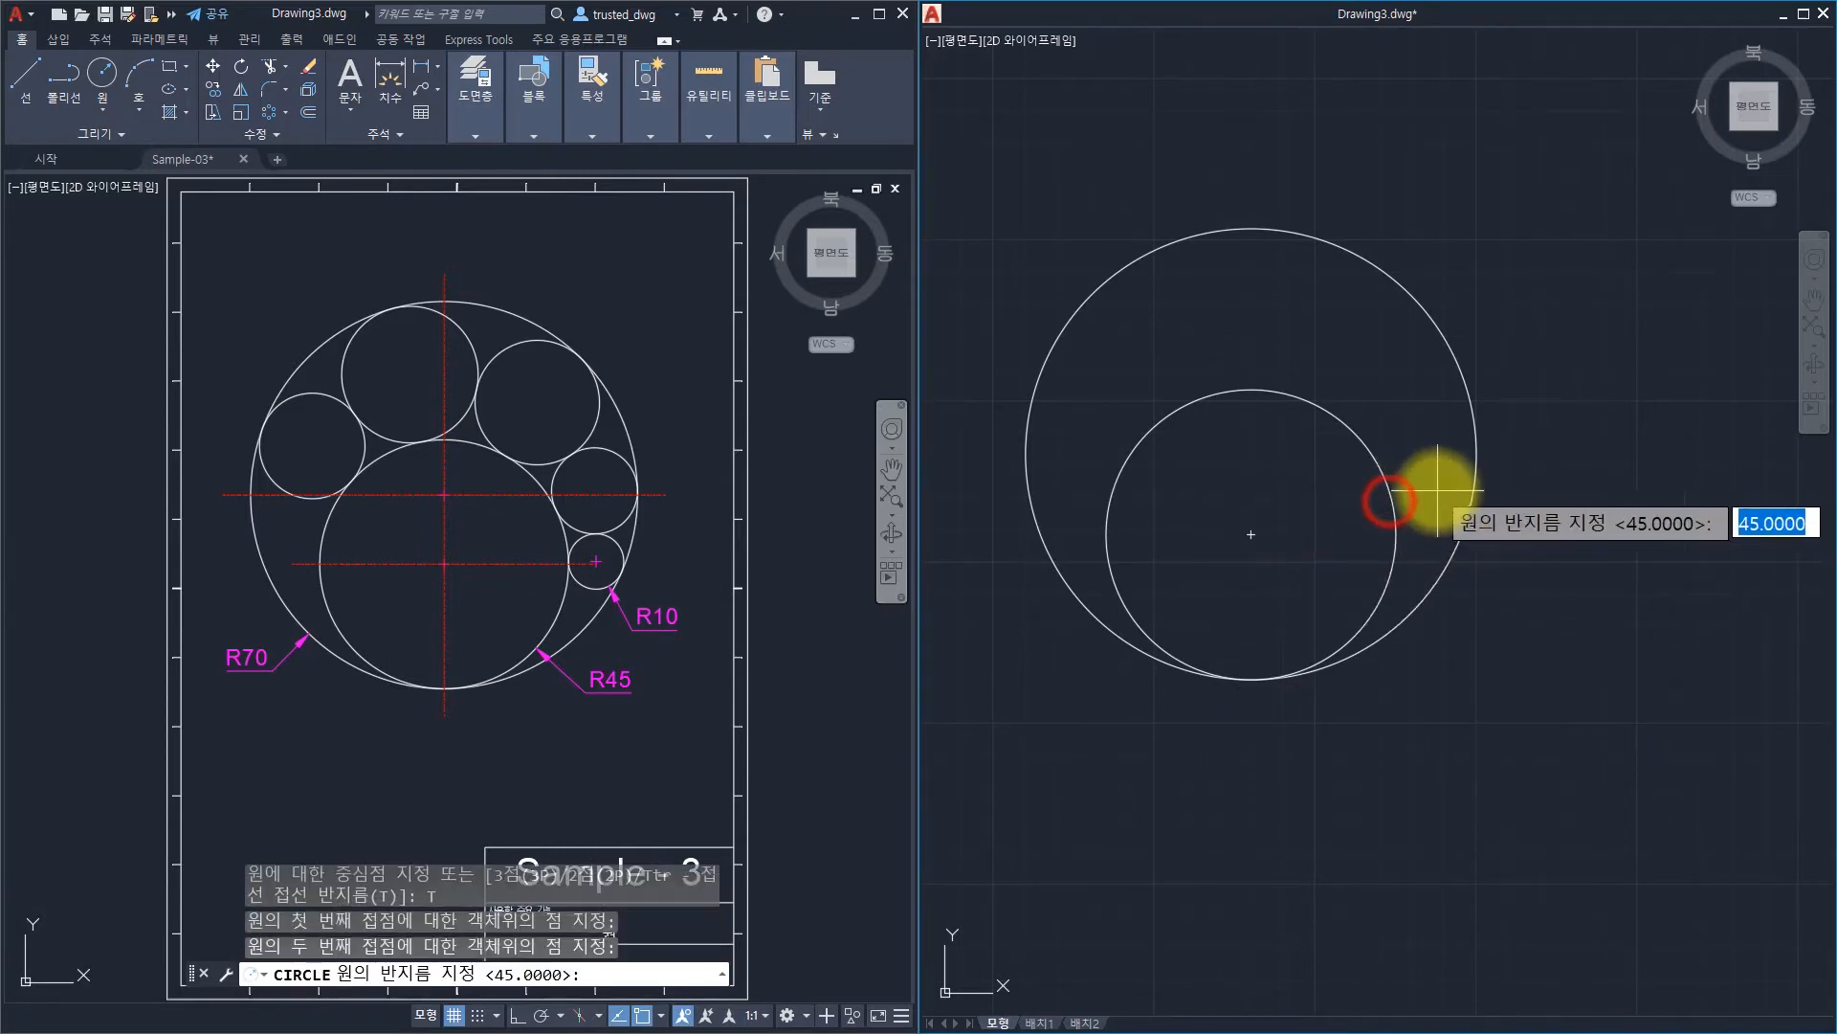
pyautogui.write('10')
pyautogui.press('Return')
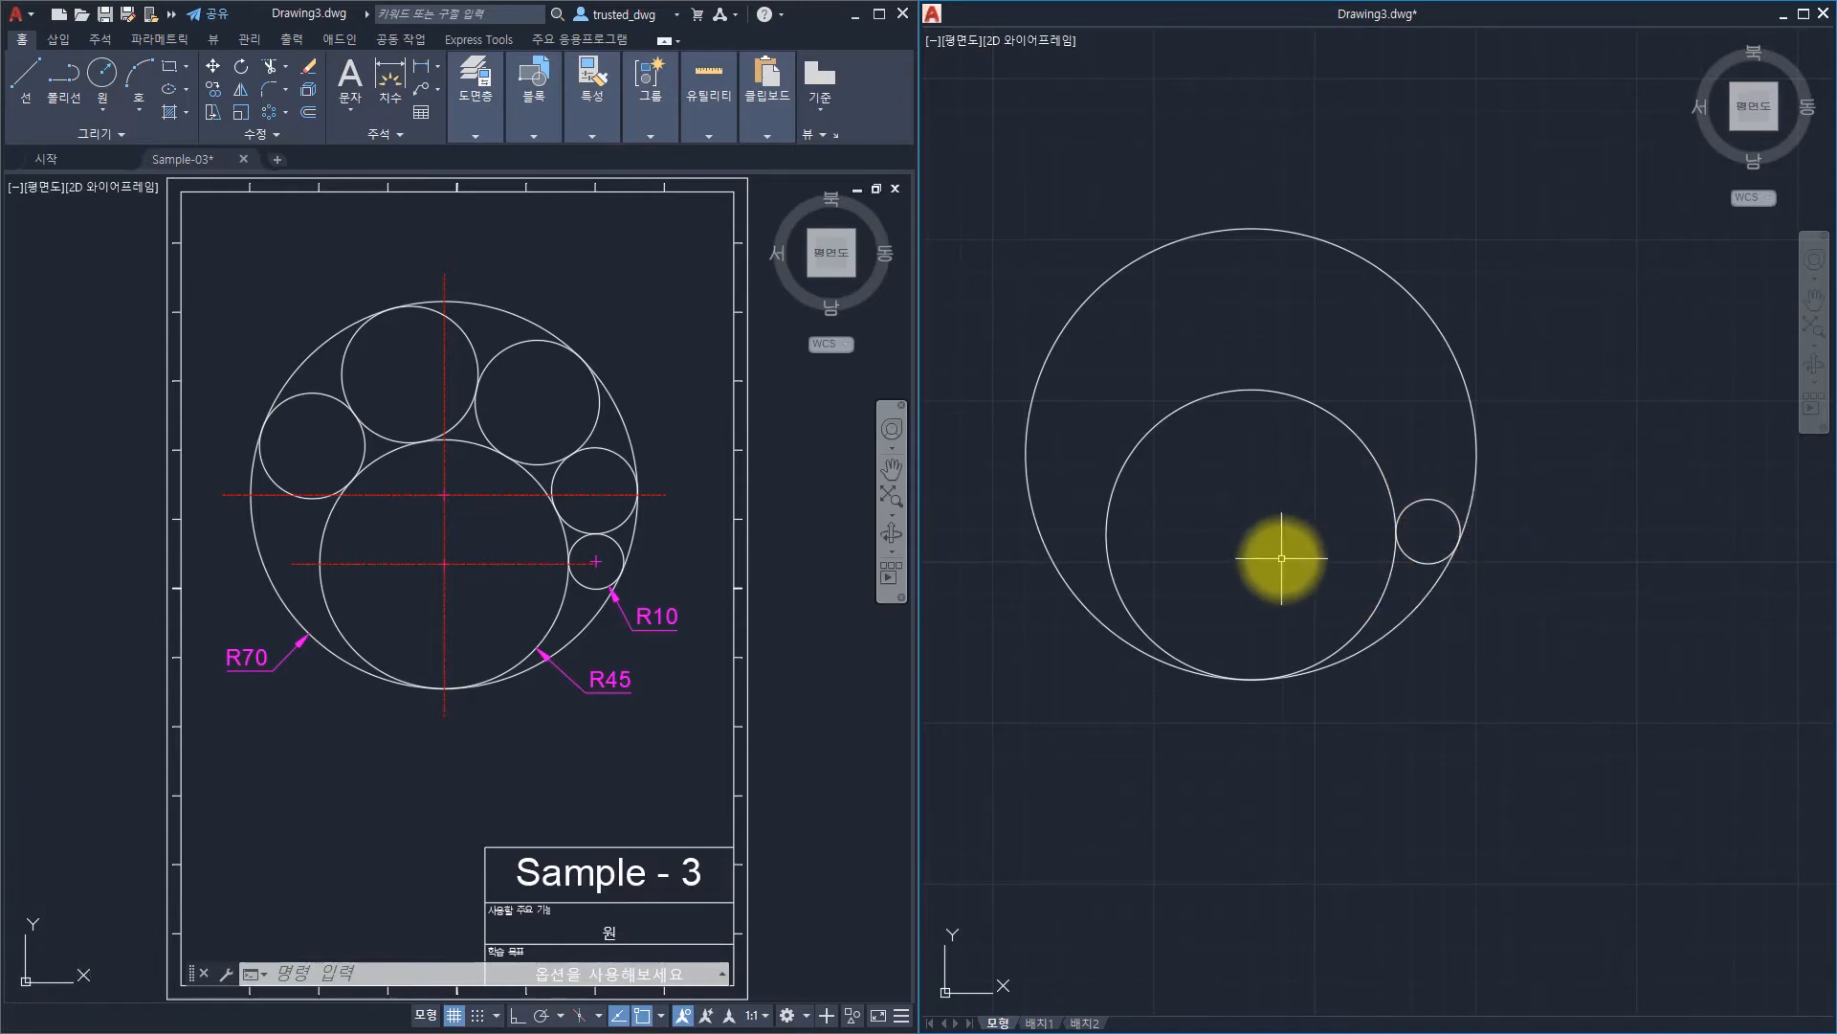
# Draw a tangent-tangent-radius circle of radius 10 between the left sides of the outer and inner circles.
pyautogui.write('c')
pyautogui.press('space')
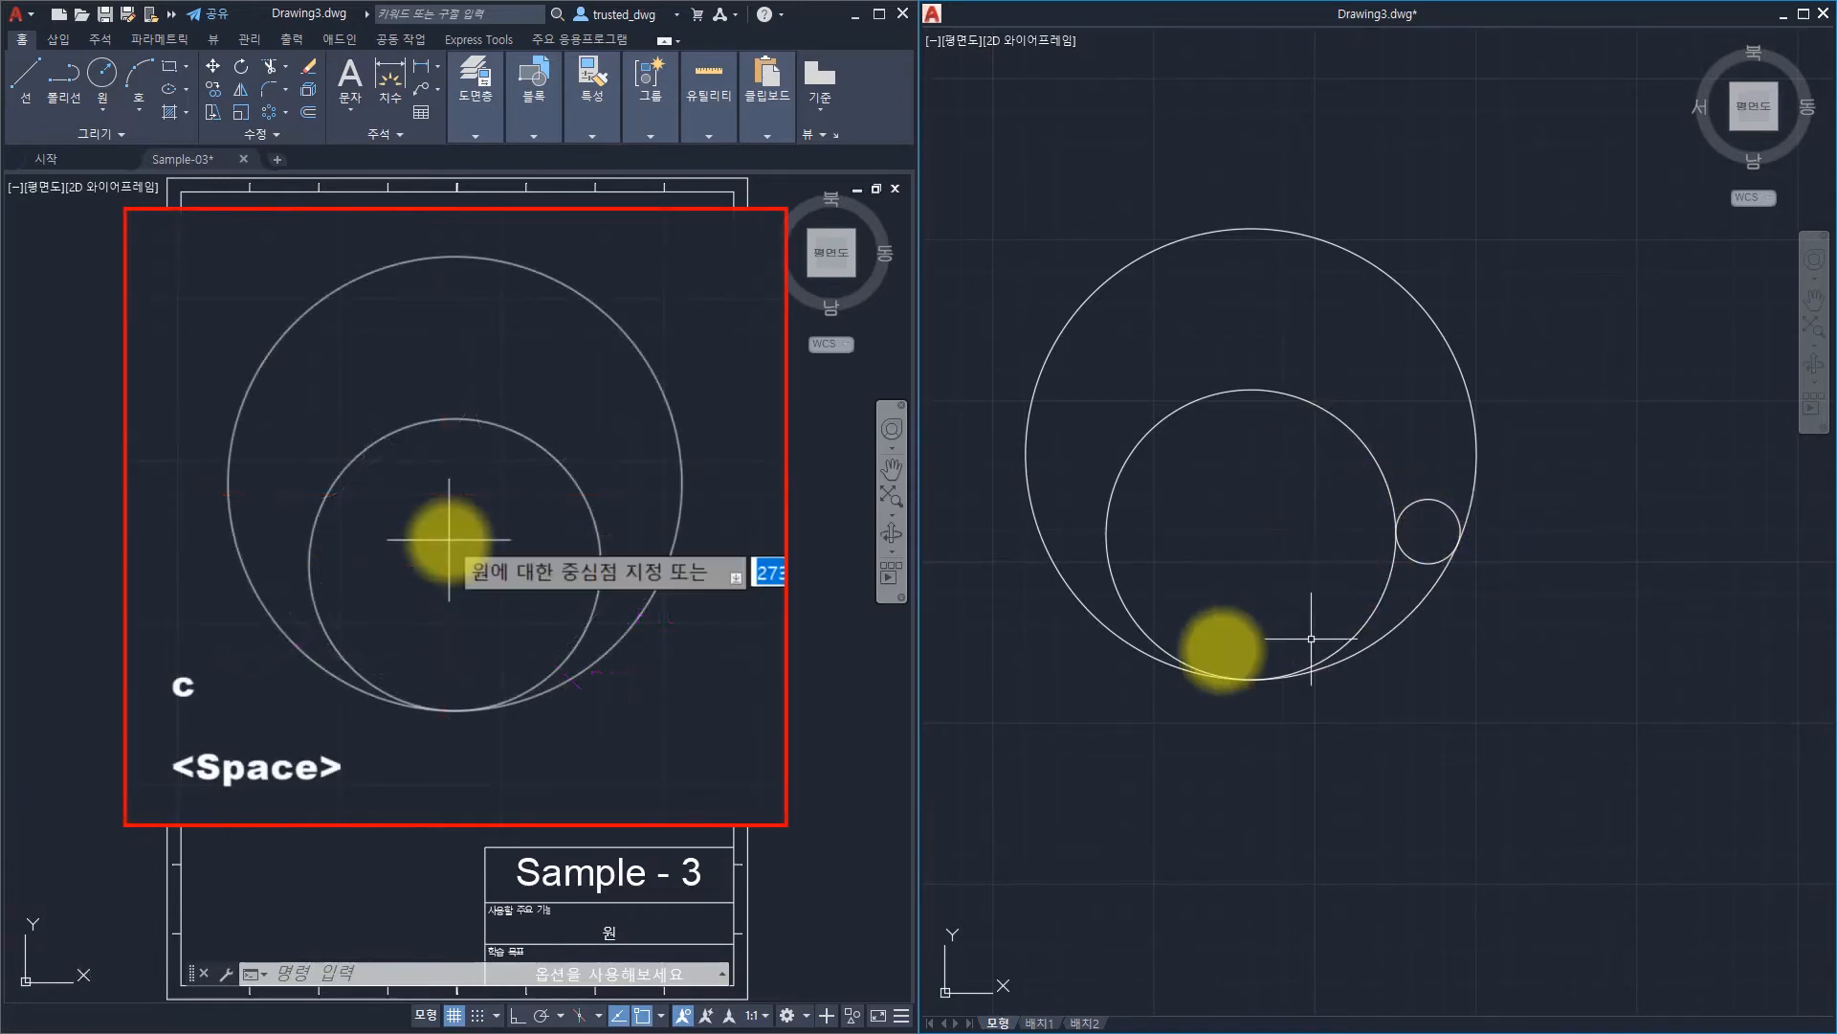
pyautogui.write('t')
pyautogui.press('space')
pyautogui.click(235, 537)
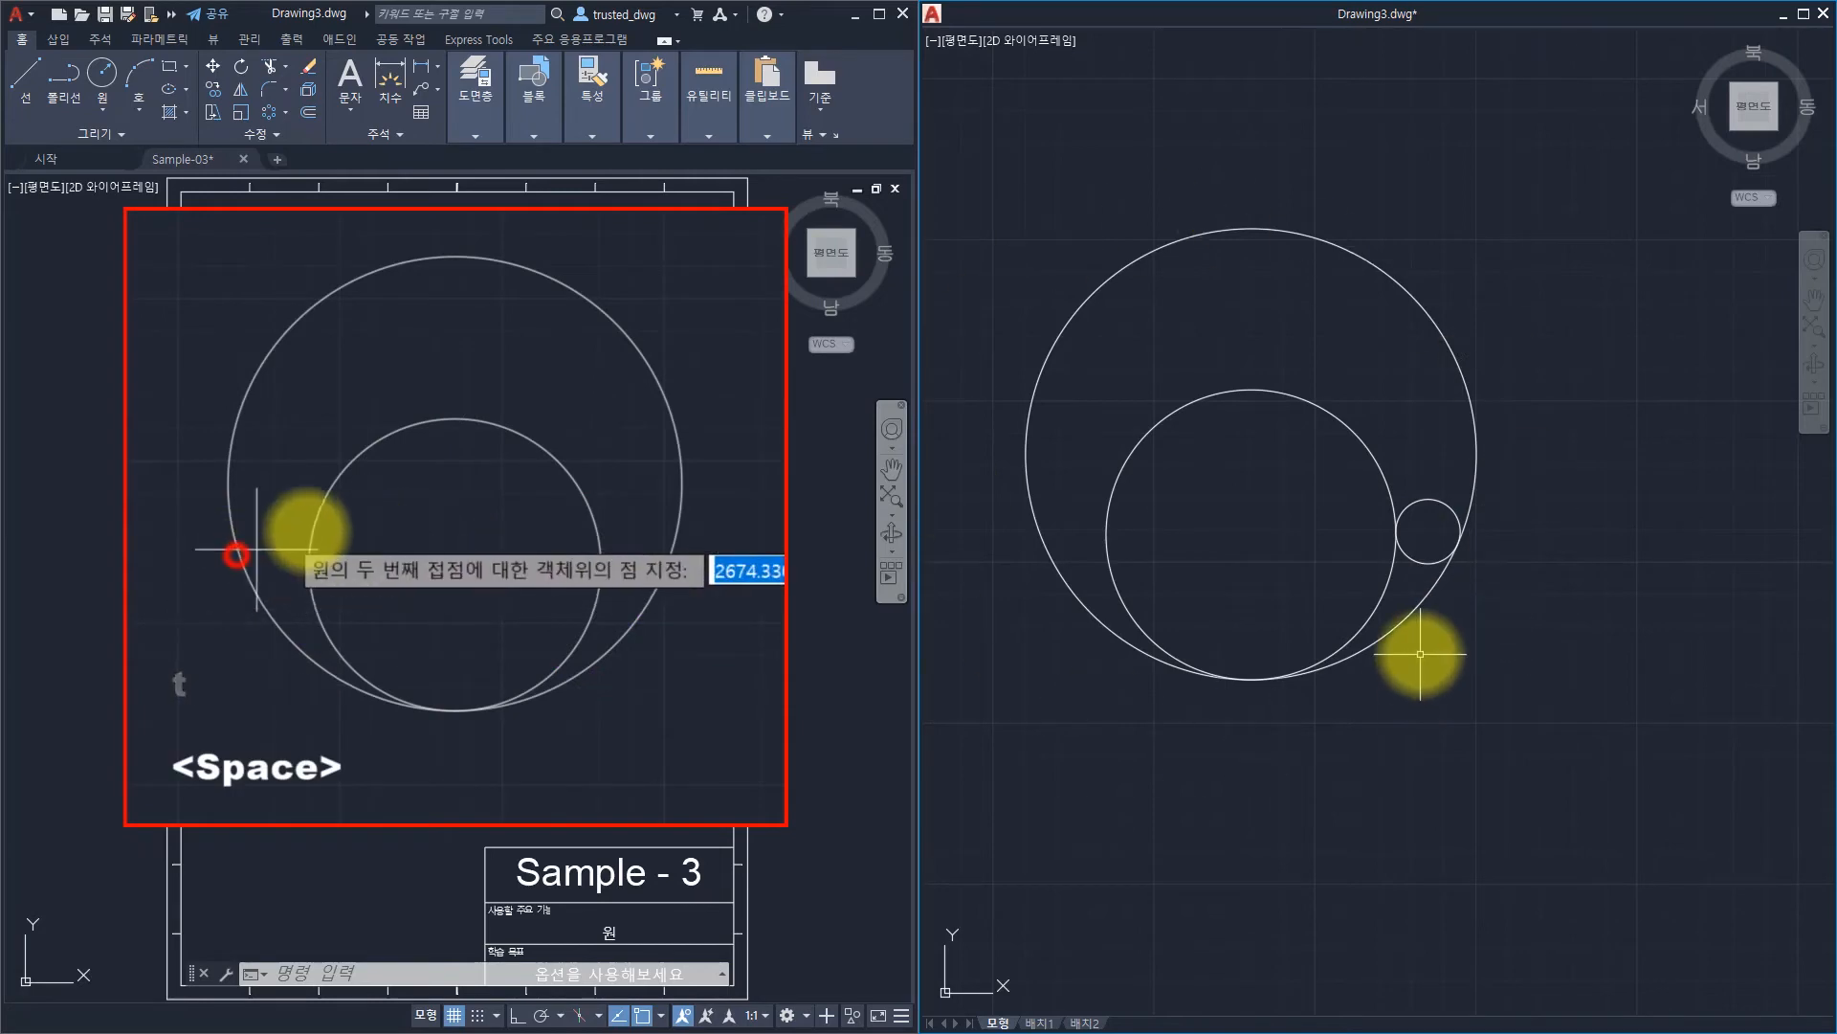
pyautogui.click(309, 531)
pyautogui.write('10')
pyautogui.press('space')
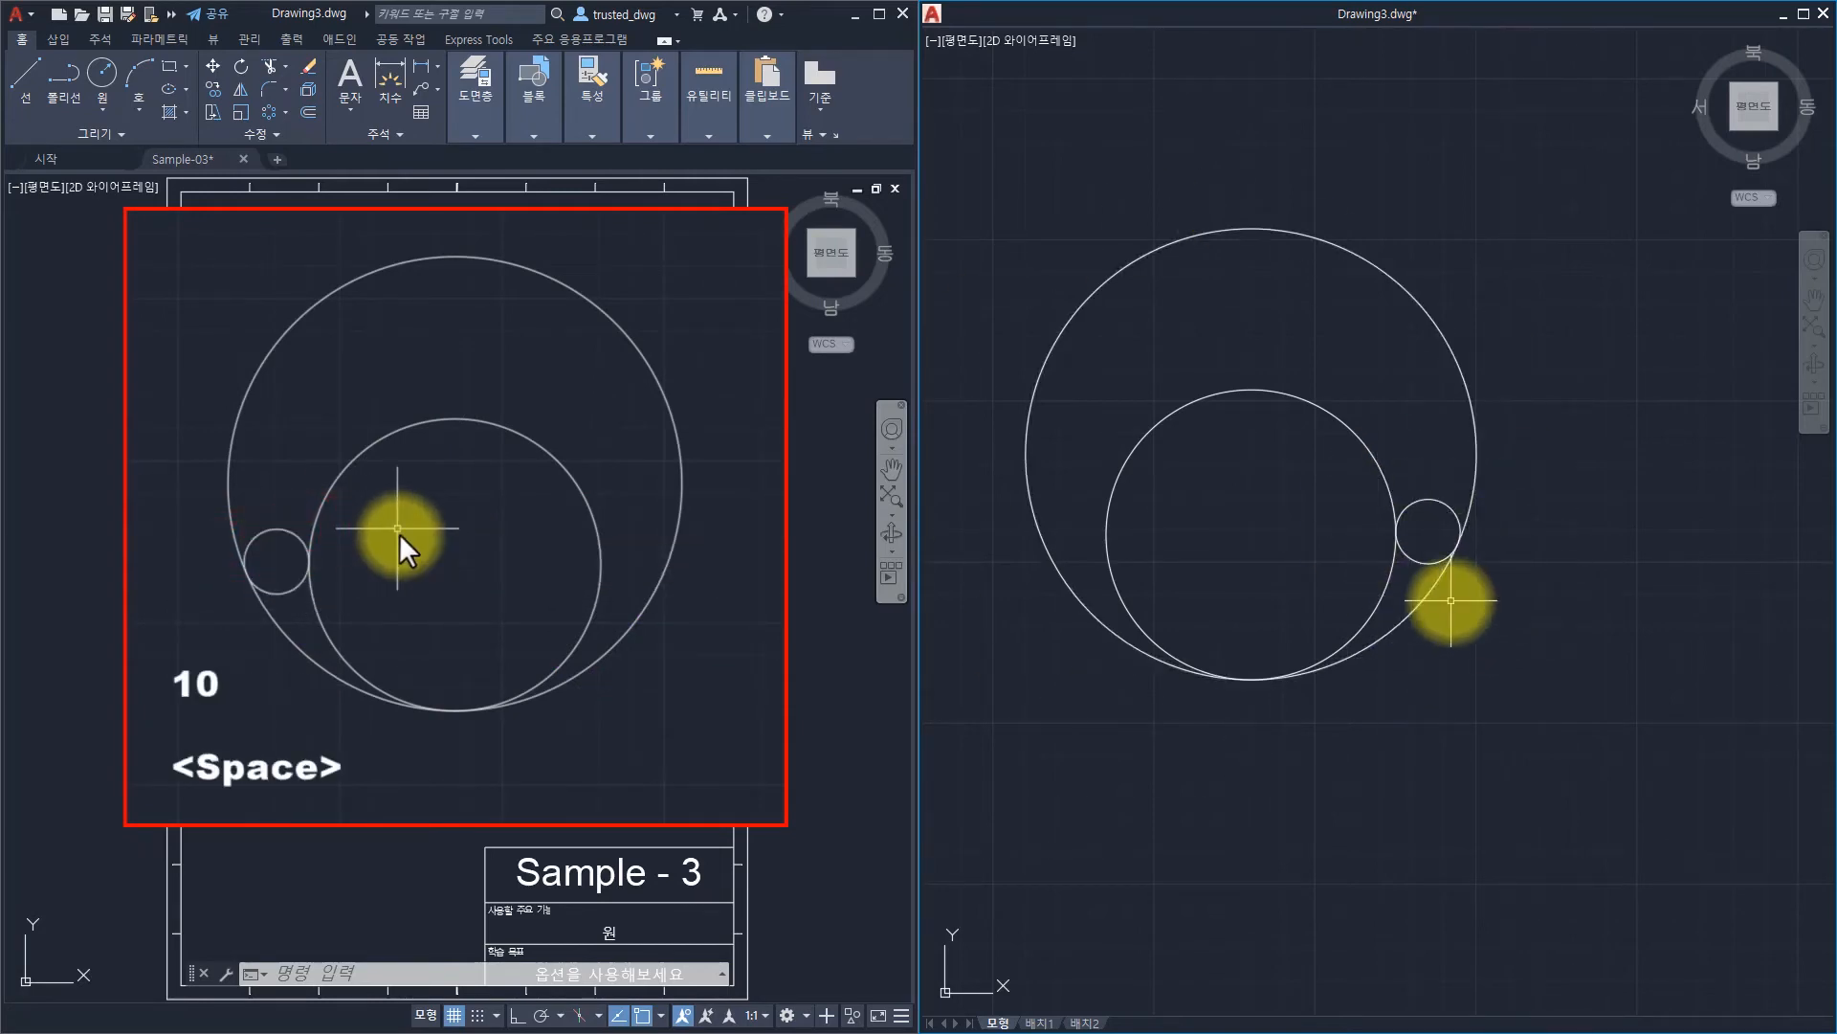
# Draw a radius 10 tangent-tangent-radius circle on the opposite side, with tangent points on the right of the inner and outer circles.
pyautogui.write('c')
pyautogui.press('space')
pyautogui.write('t')
pyautogui.press('space')
pyautogui.click(595, 525)
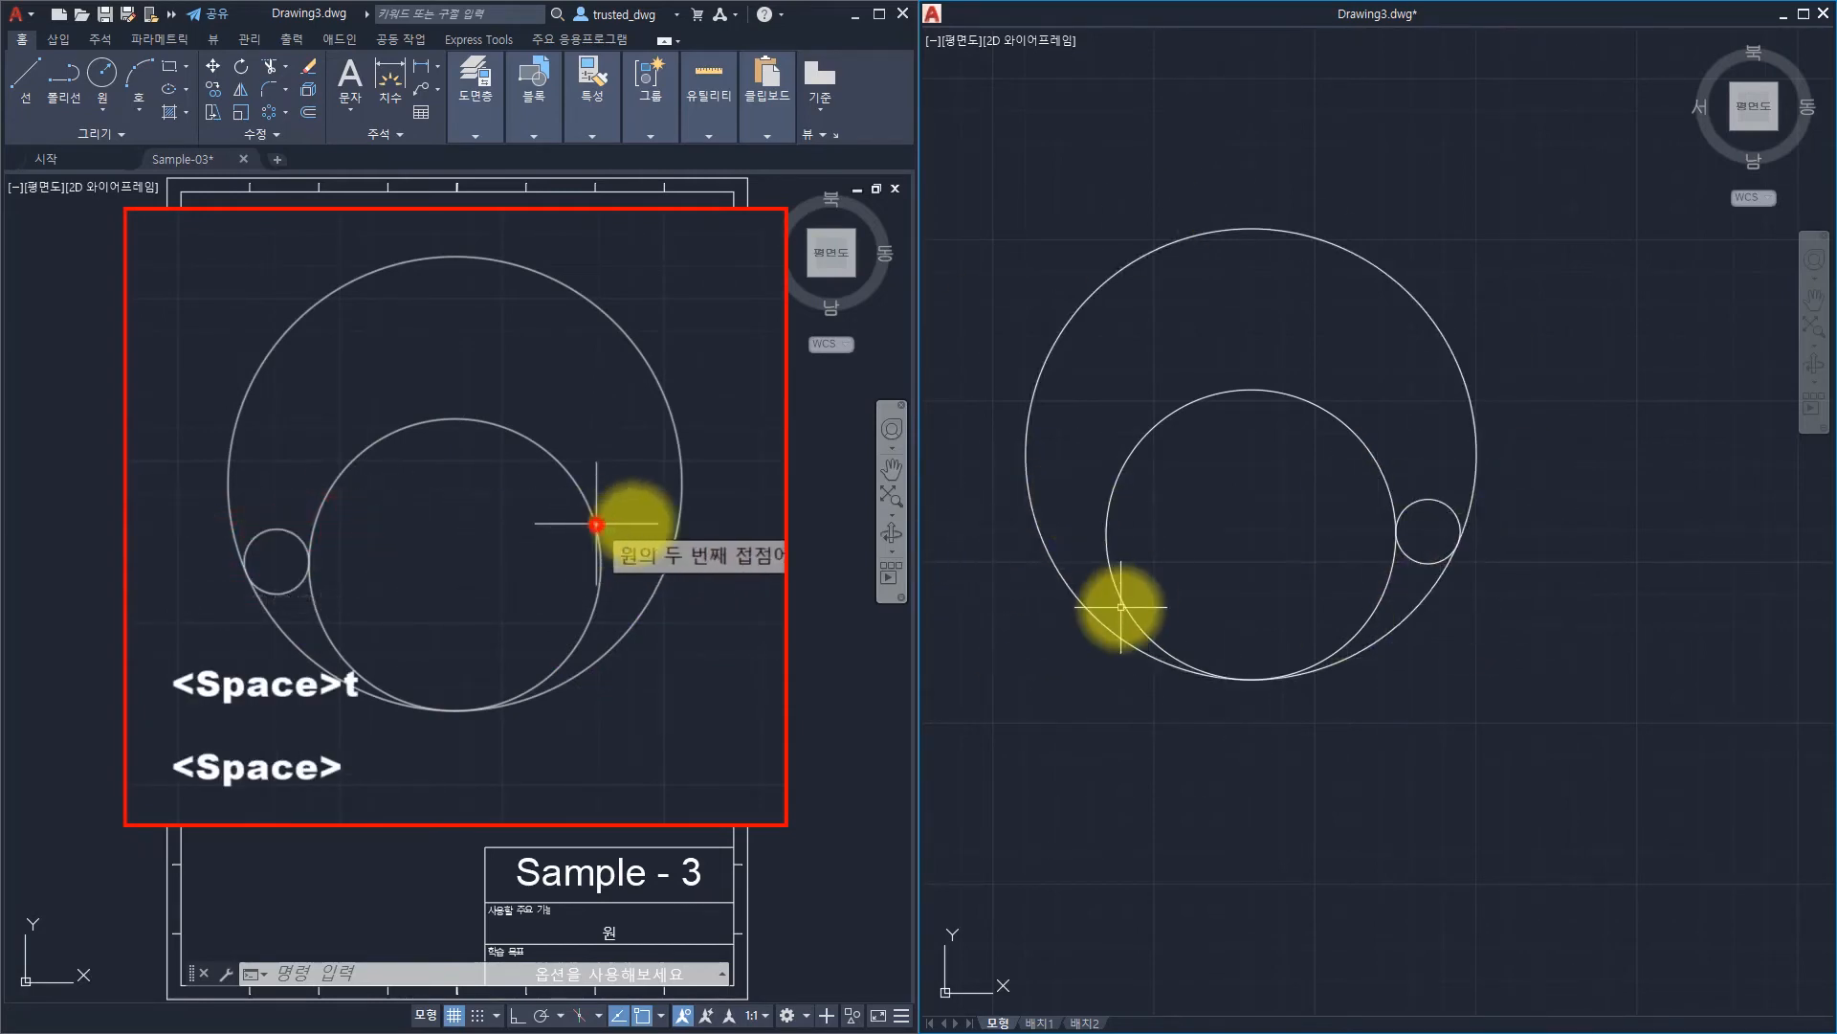
pyautogui.click(689, 514)
pyautogui.write('10')
pyautogui.press('space')
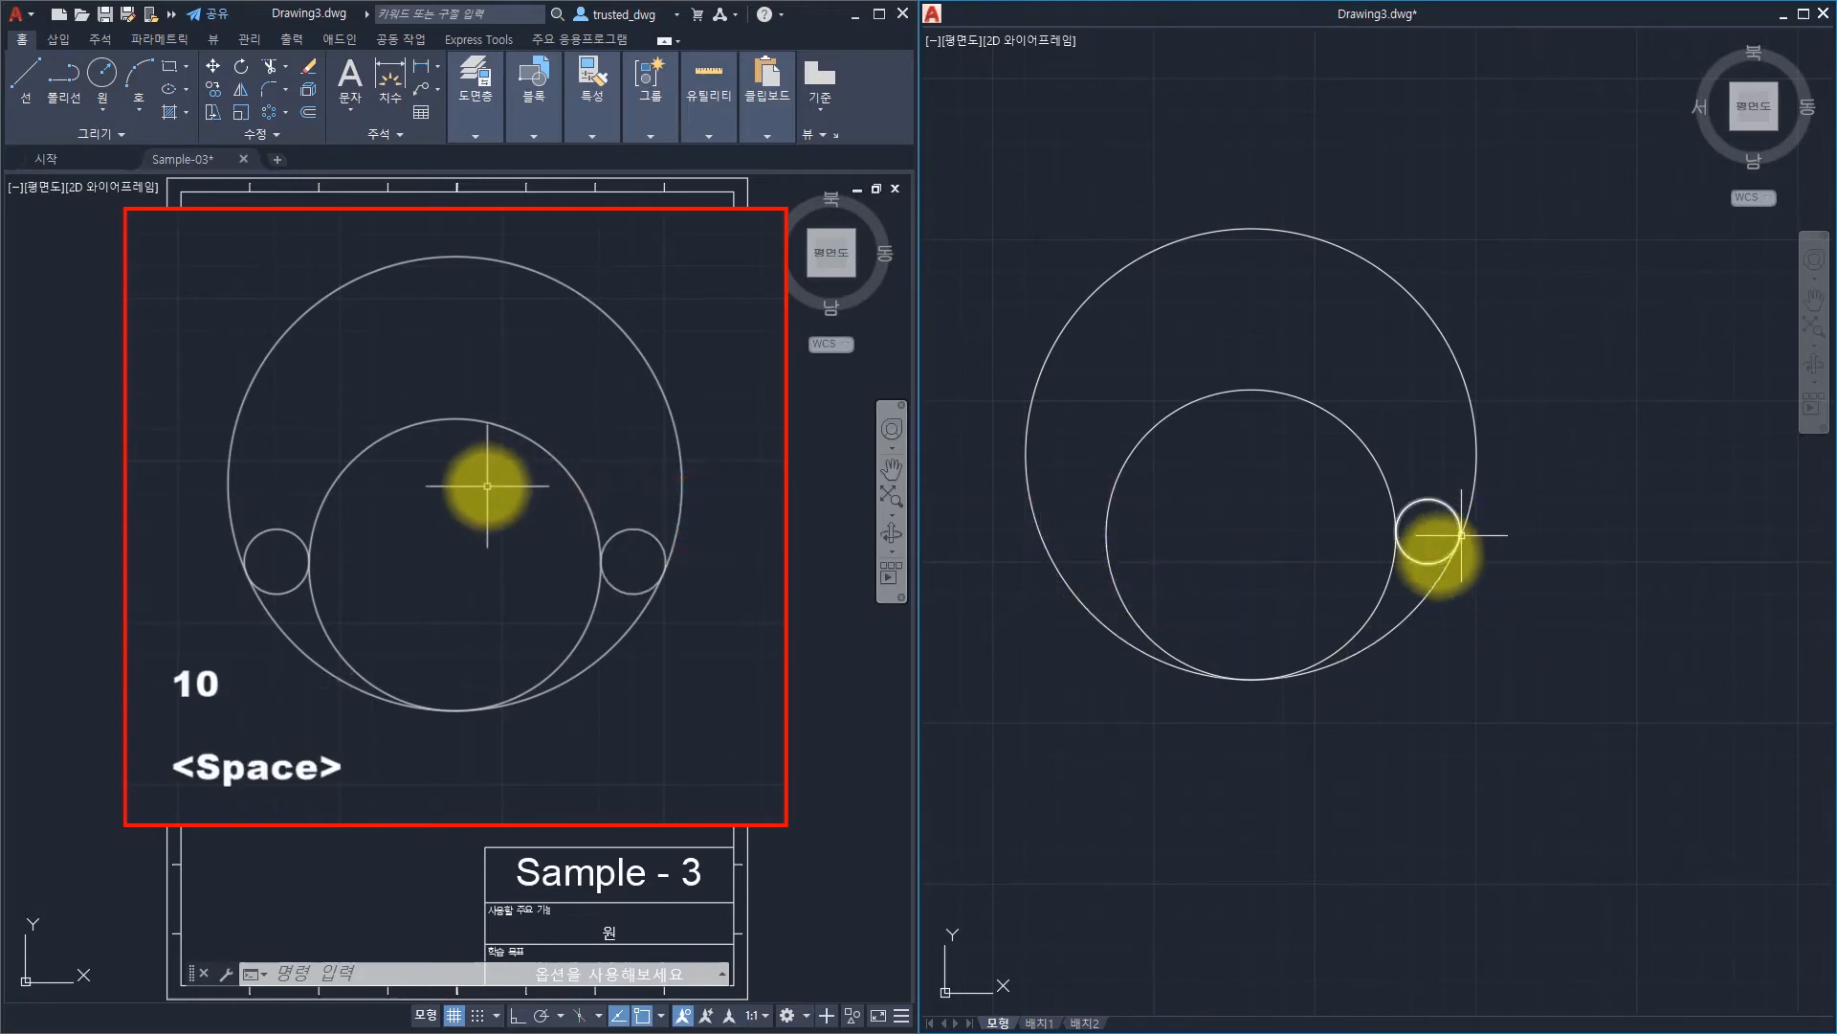
# Try a tangent-tangent-radius circle of radius 10 with tangent points on the outer and inner circles near the bottom.
pyautogui.write('c')
pyautogui.press('space')
pyautogui.write('t')
pyautogui.press('space')
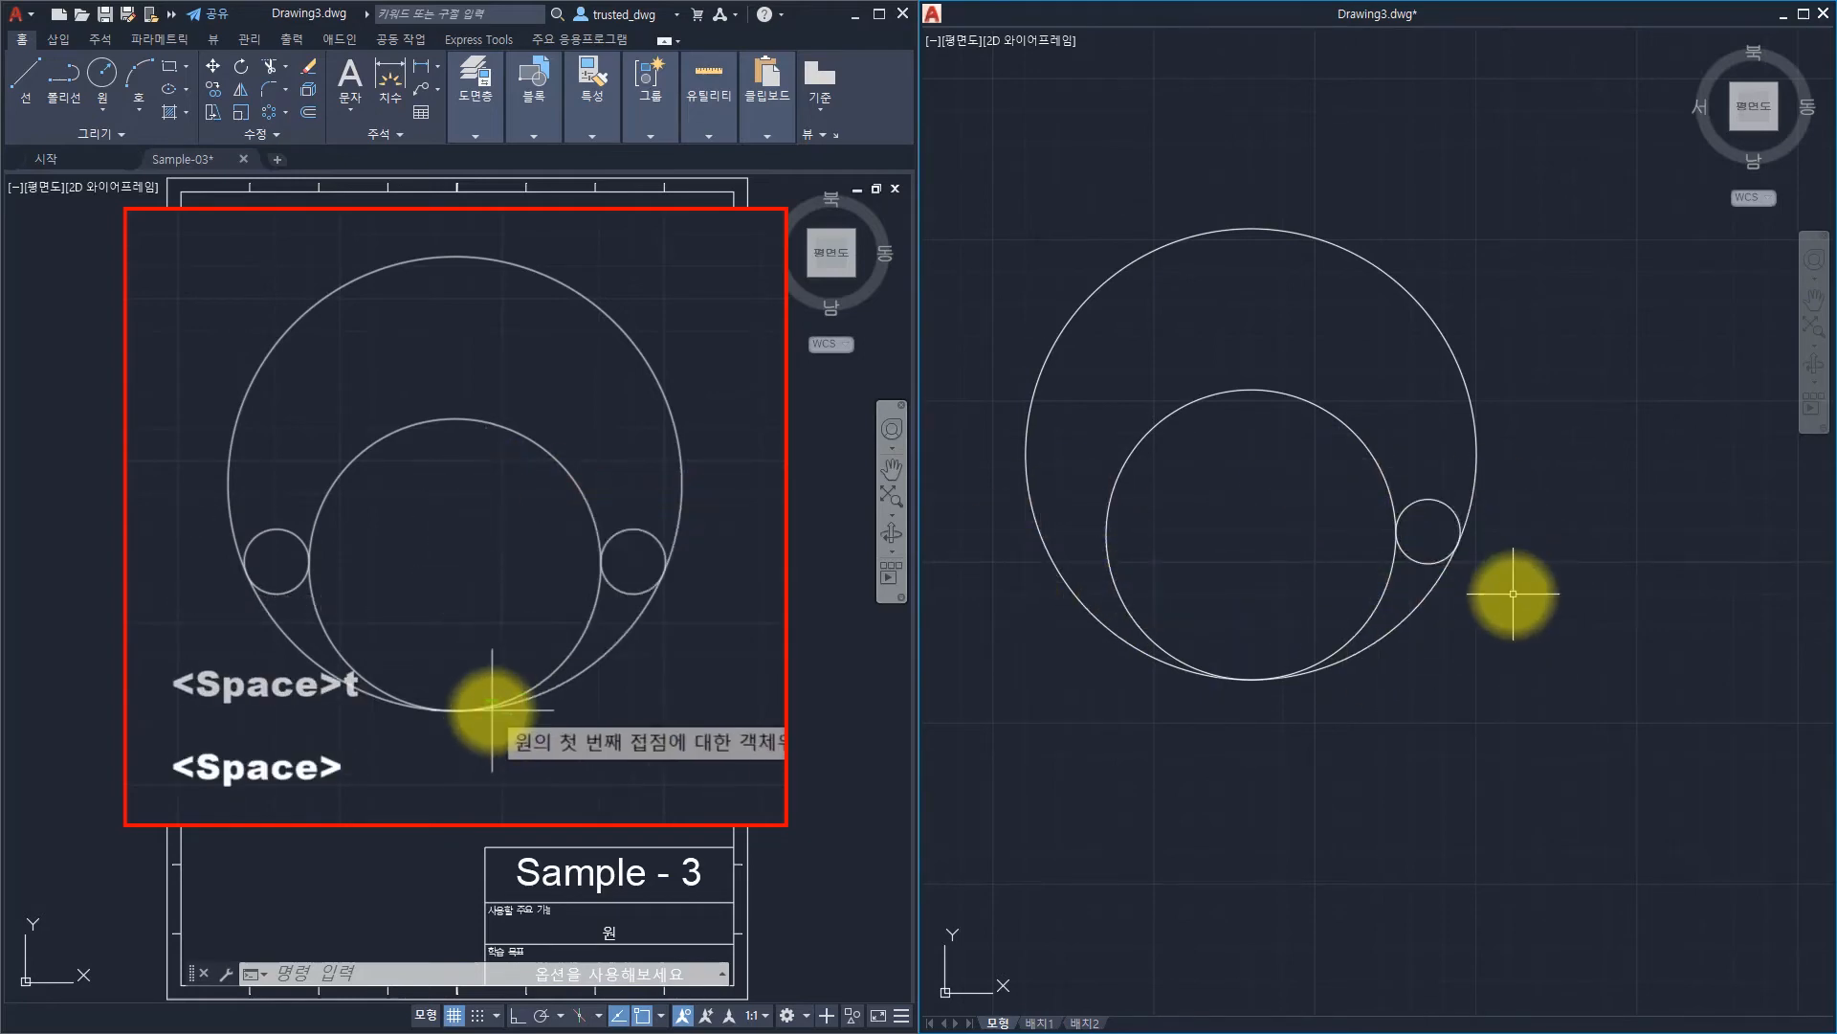
pyautogui.click(545, 691)
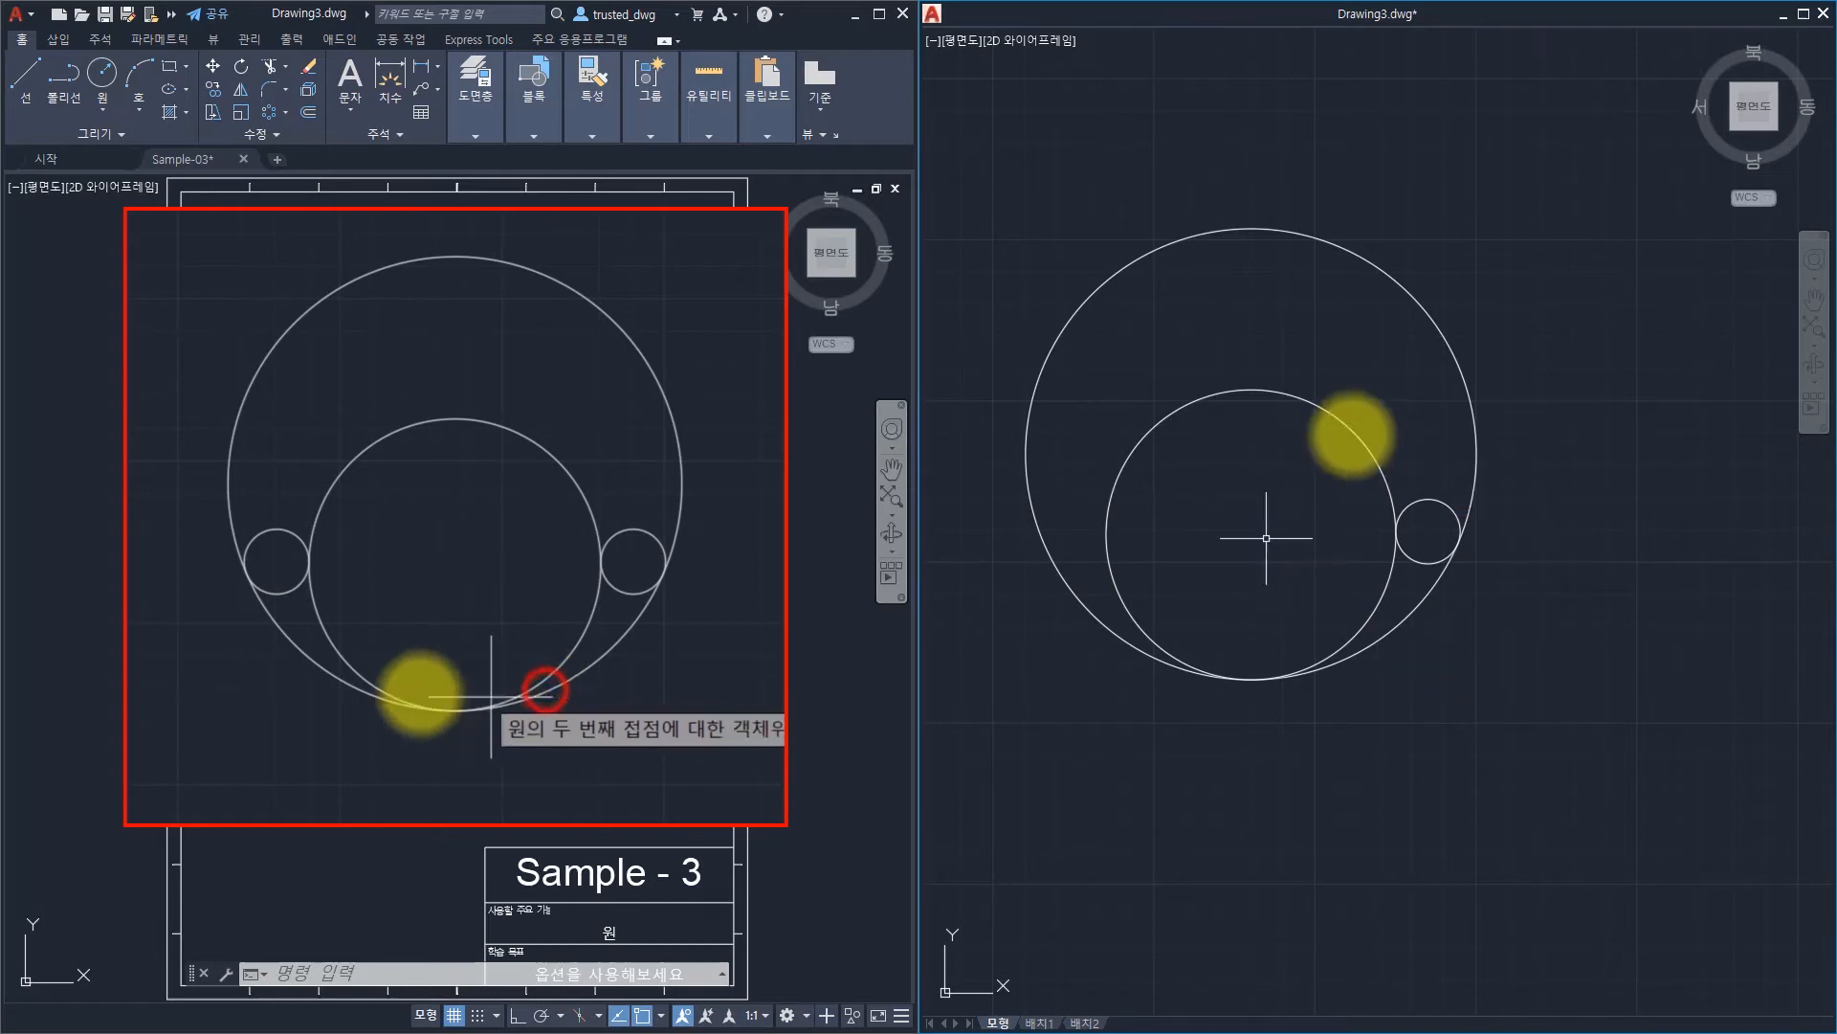
pyautogui.click(378, 683)
pyautogui.press('Escape')
pyautogui.press('Escape')
pyautogui.press('Escape')
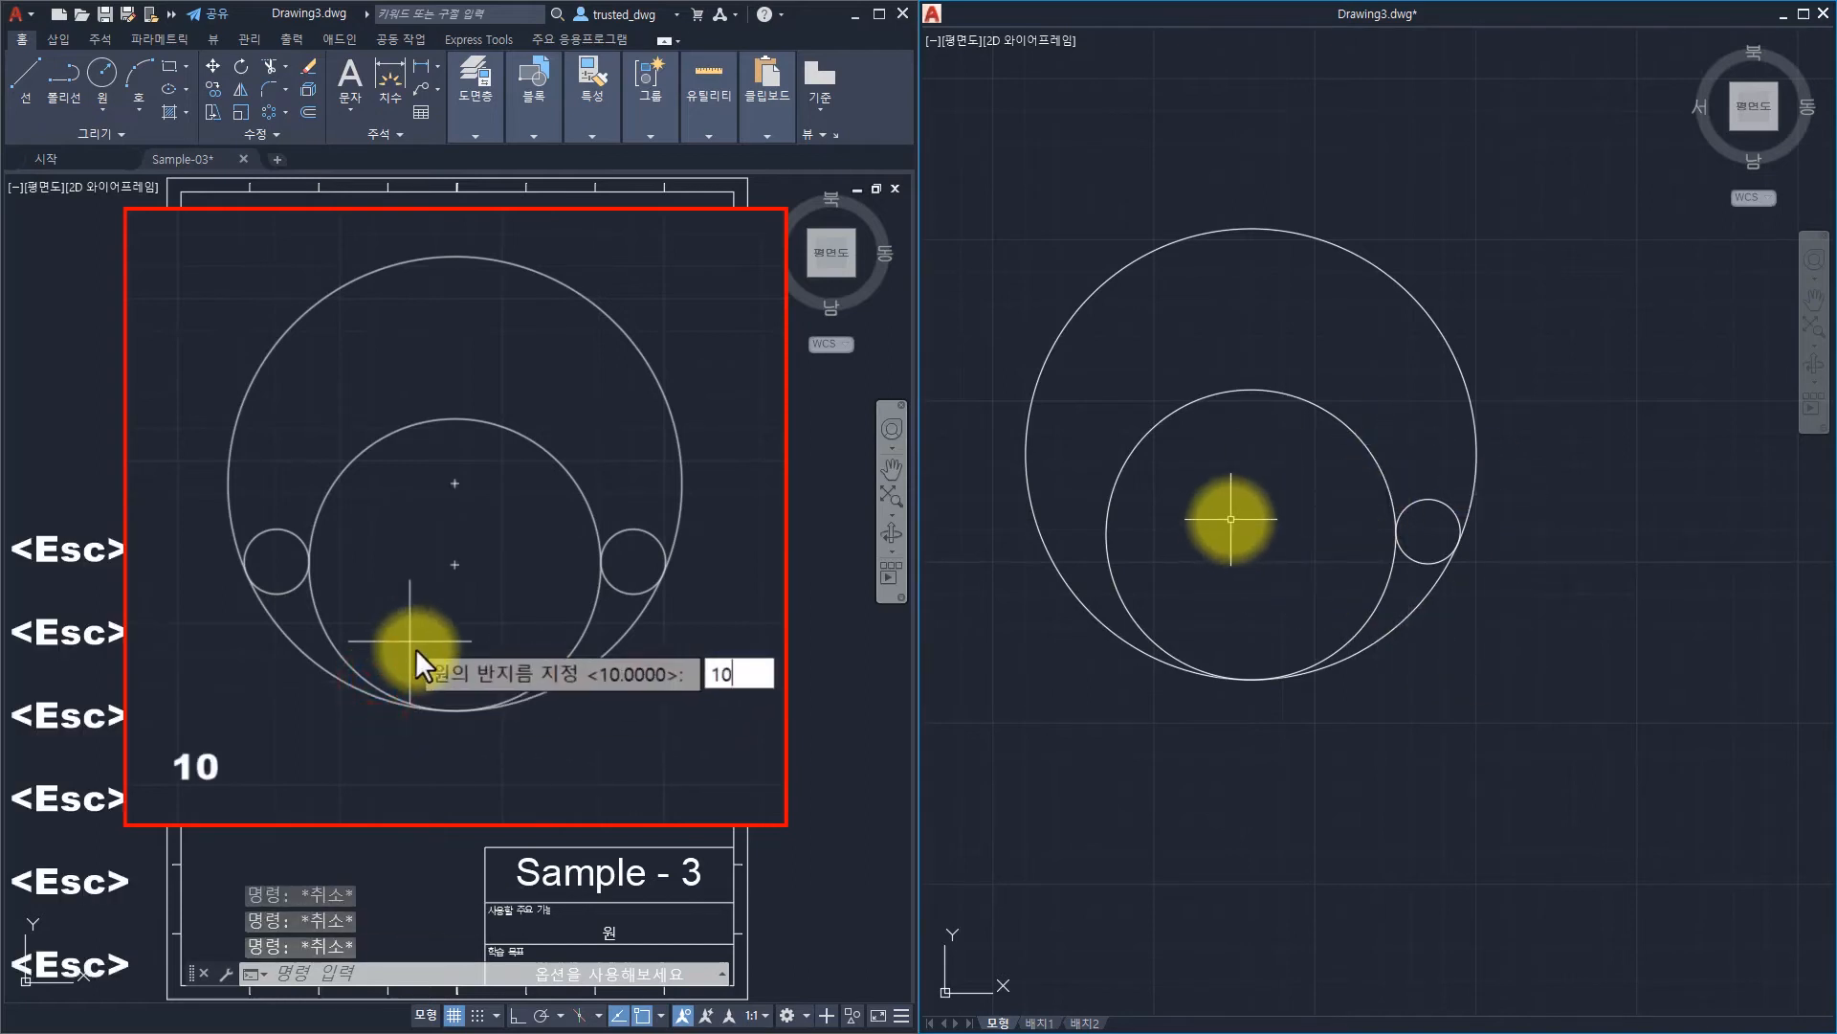
pyautogui.press('space')
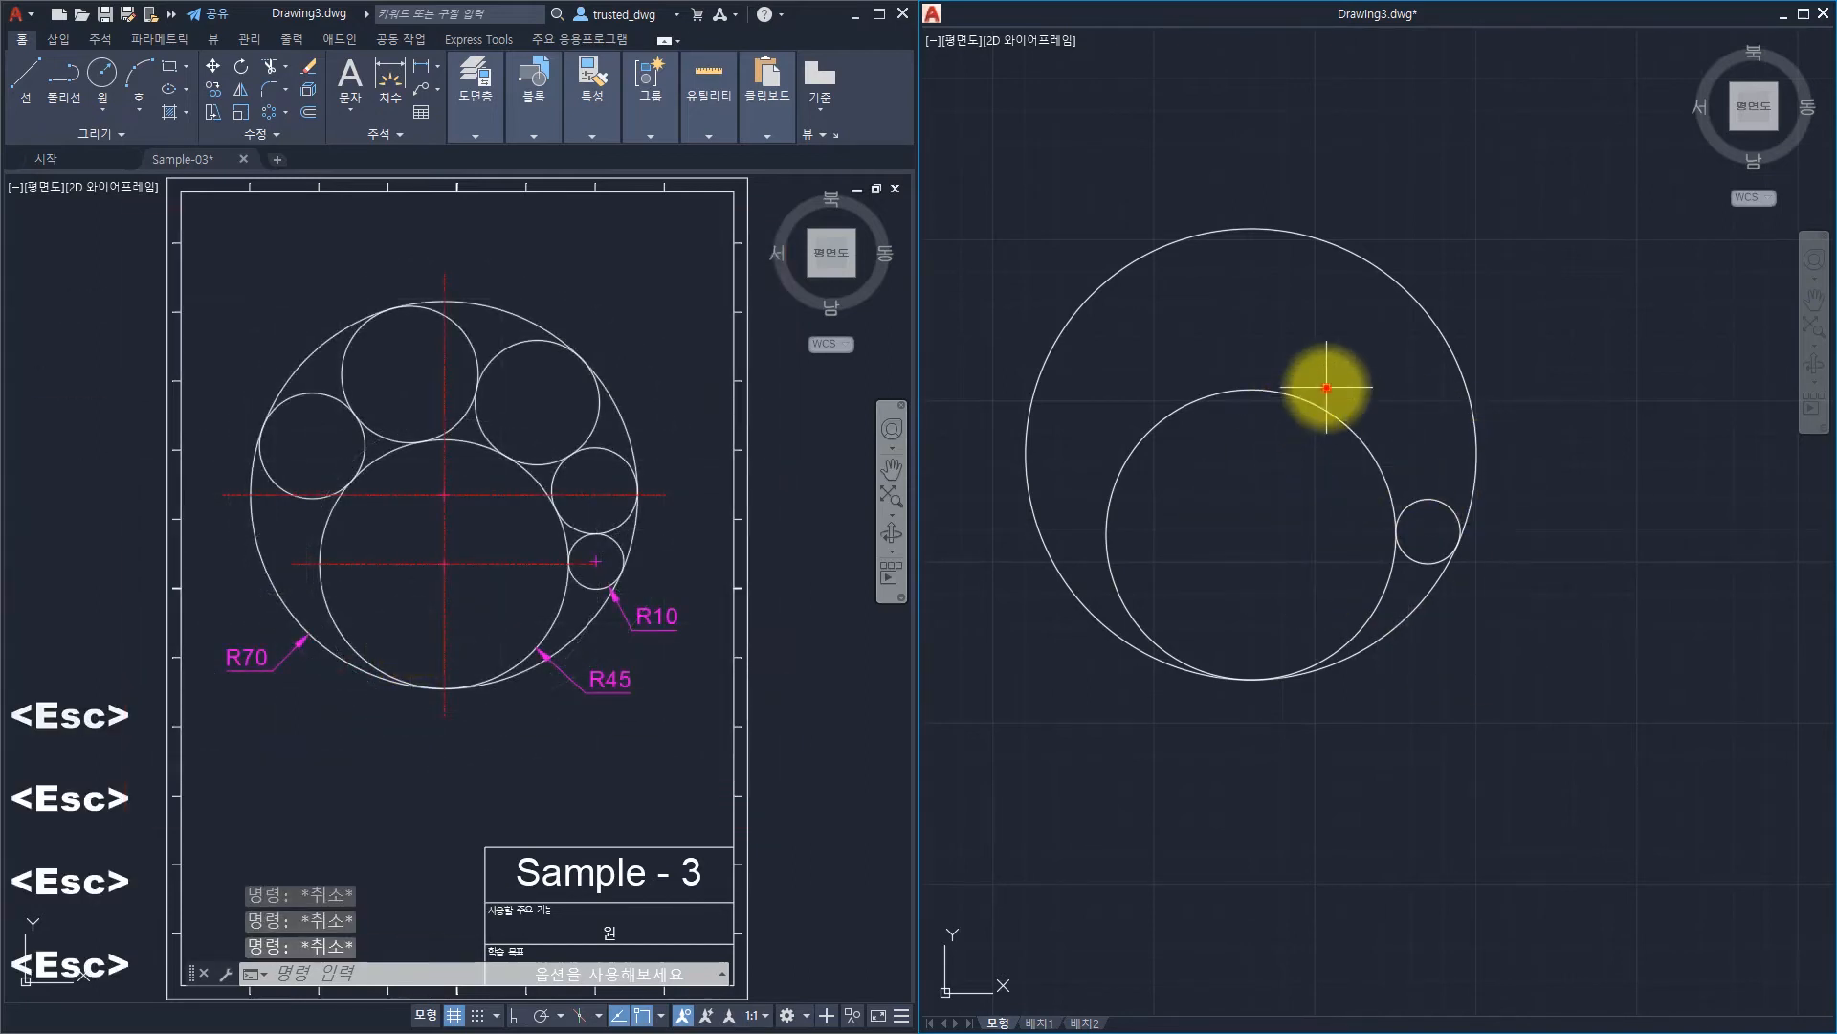
pyautogui.click(1326, 388)
pyautogui.click(1280, 438)
pyautogui.click(1519, 354)
pyautogui.click(1394, 411)
pyautogui.click(1432, 474)
pyautogui.click(1401, 517)
pyautogui.press('Escape')
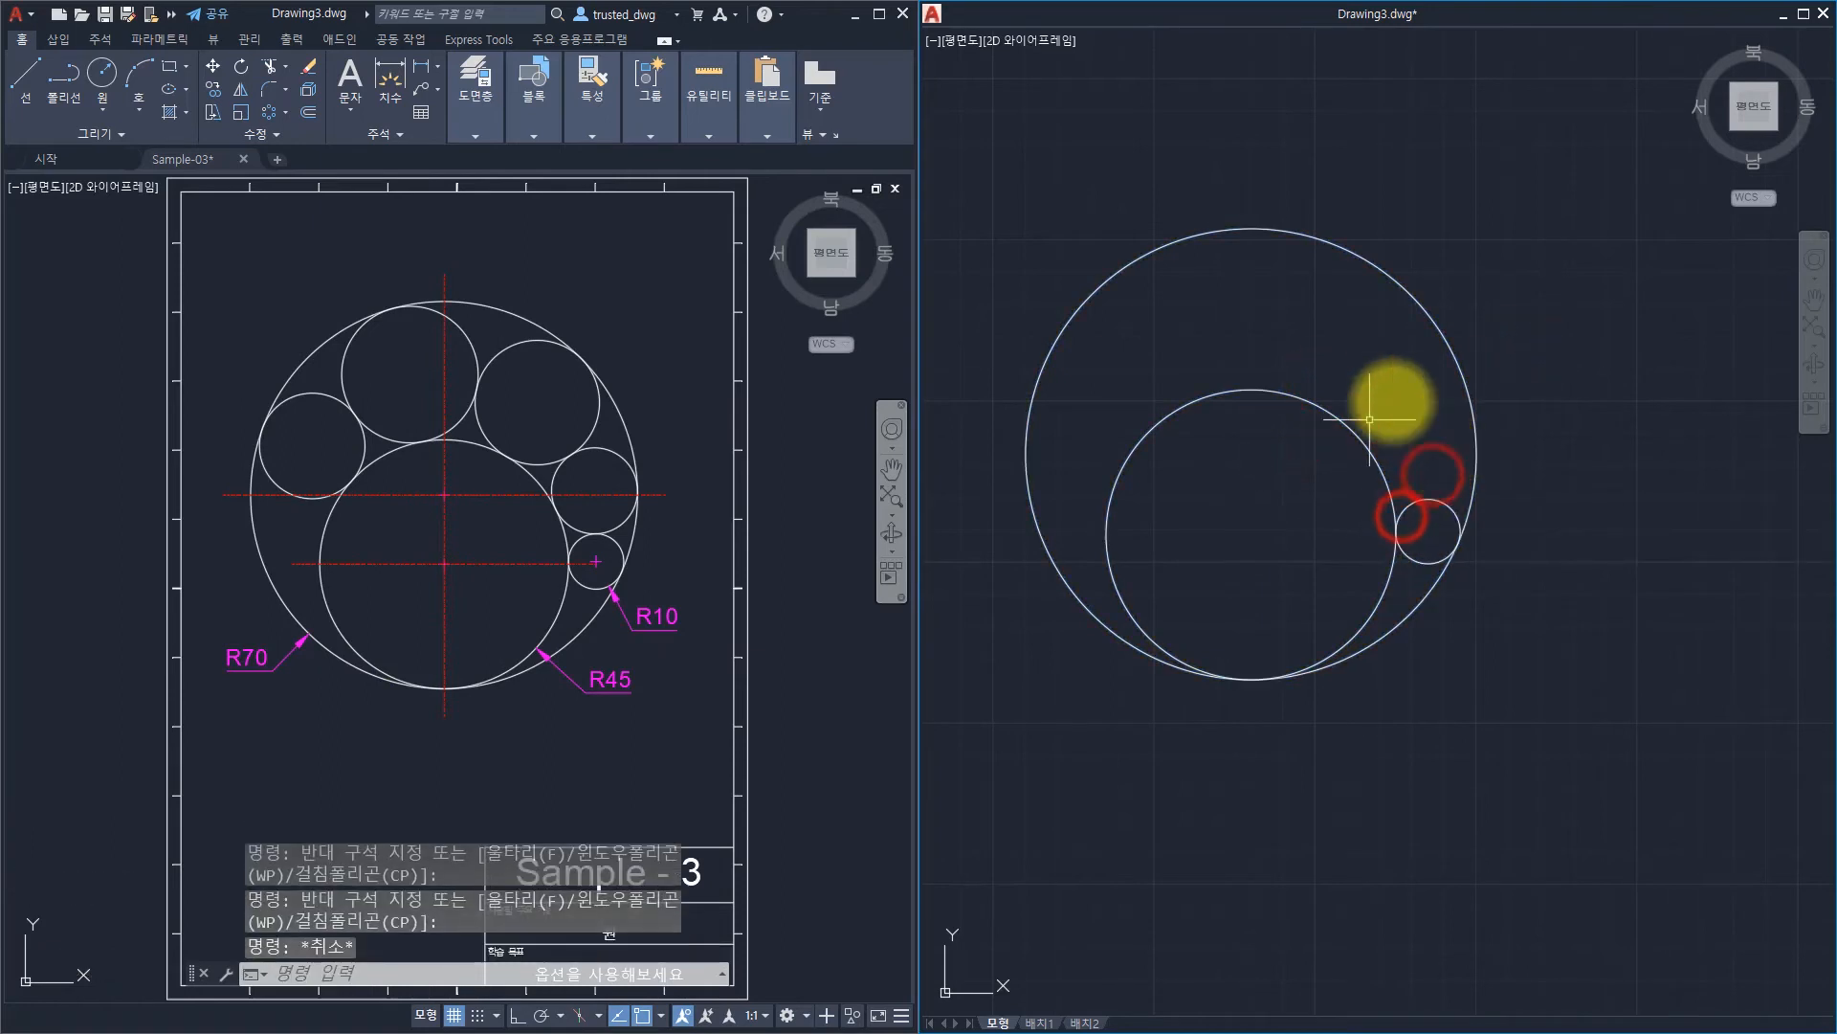
pyautogui.press('Escape')
pyautogui.press('Escape')
pyautogui.press('Escape')
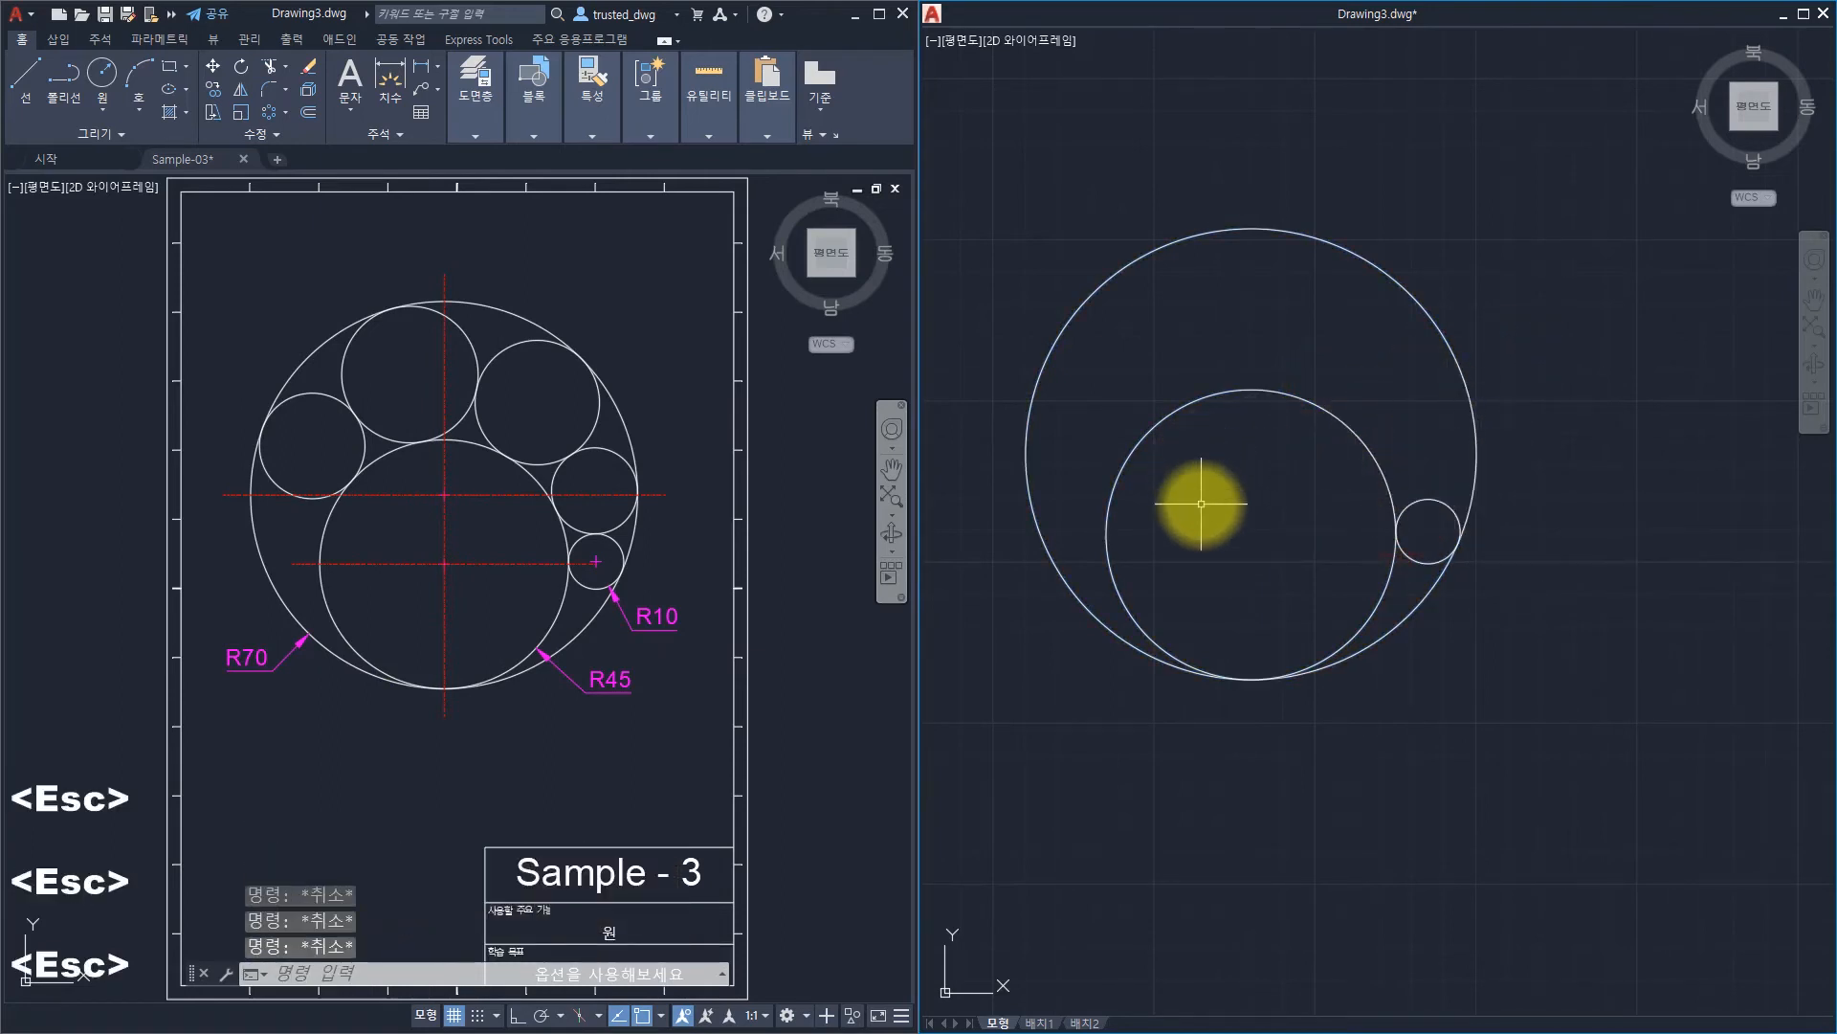
# Draw a three-point circle tangent to the outer circle, the radius 10 circle and the inner circle, just above the radius 10 circle.
pyautogui.press('Return')
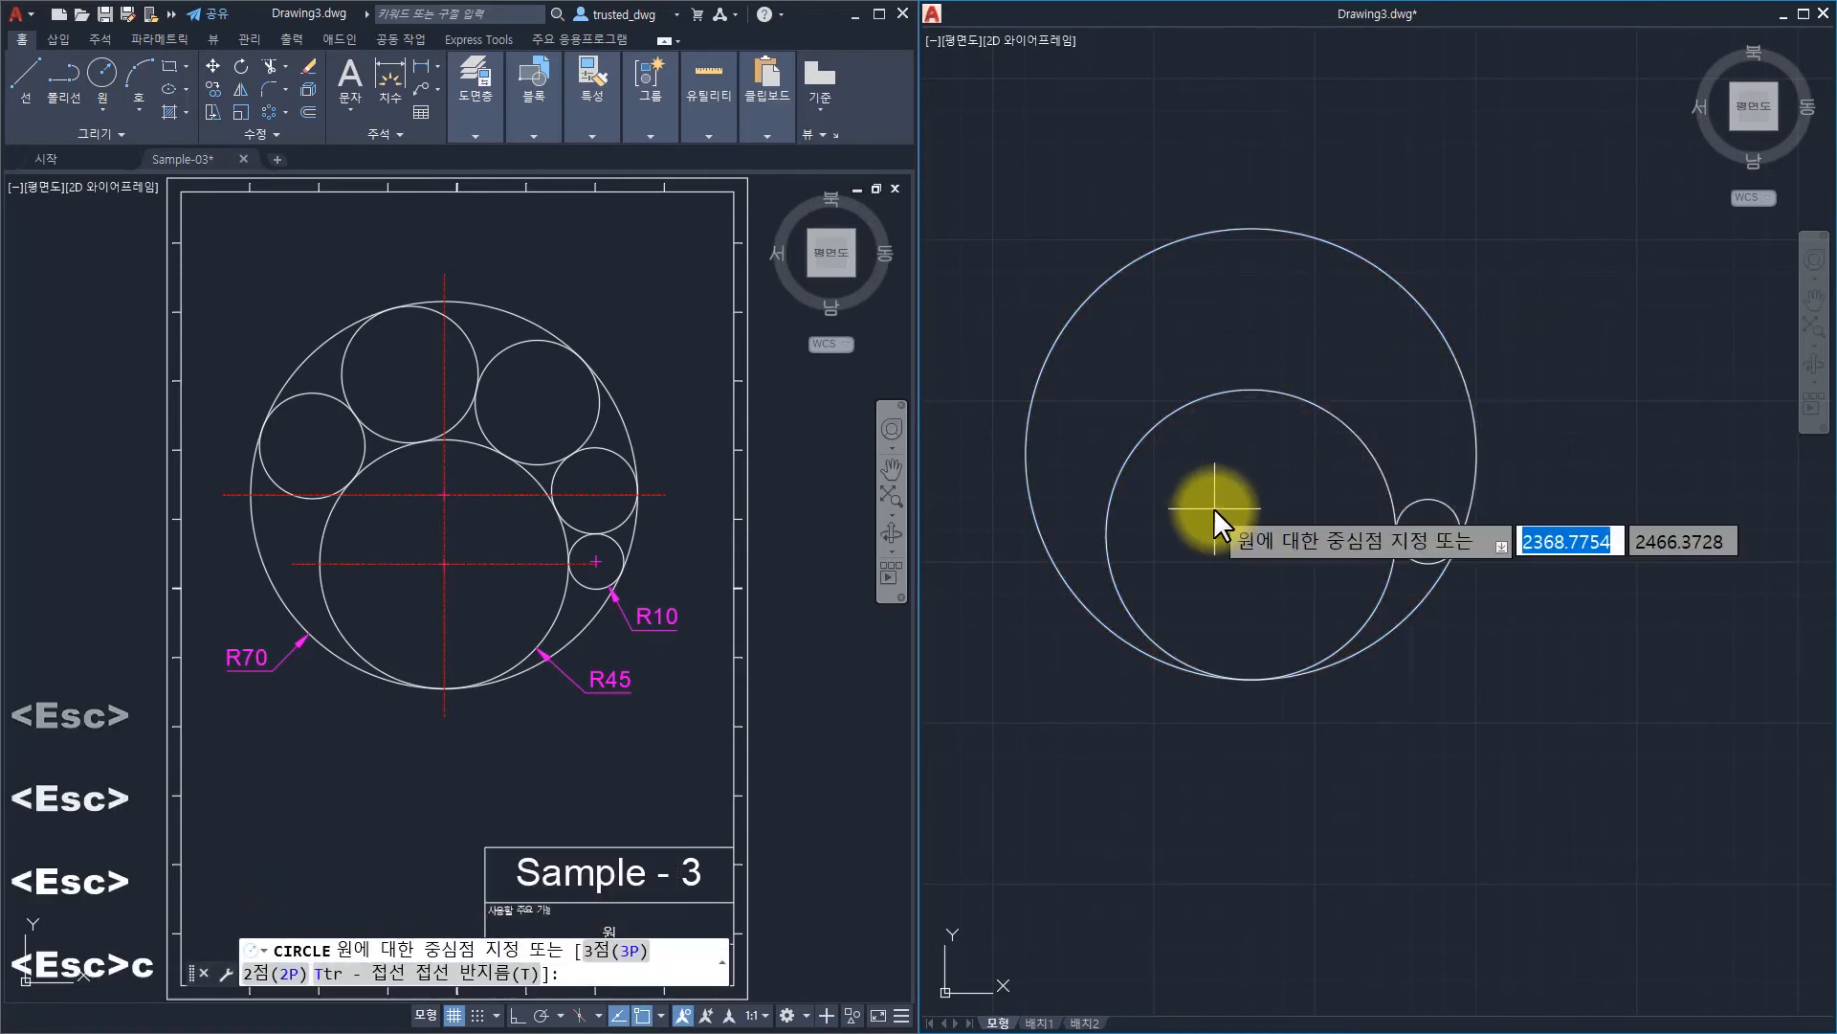
pyautogui.click(605, 953)
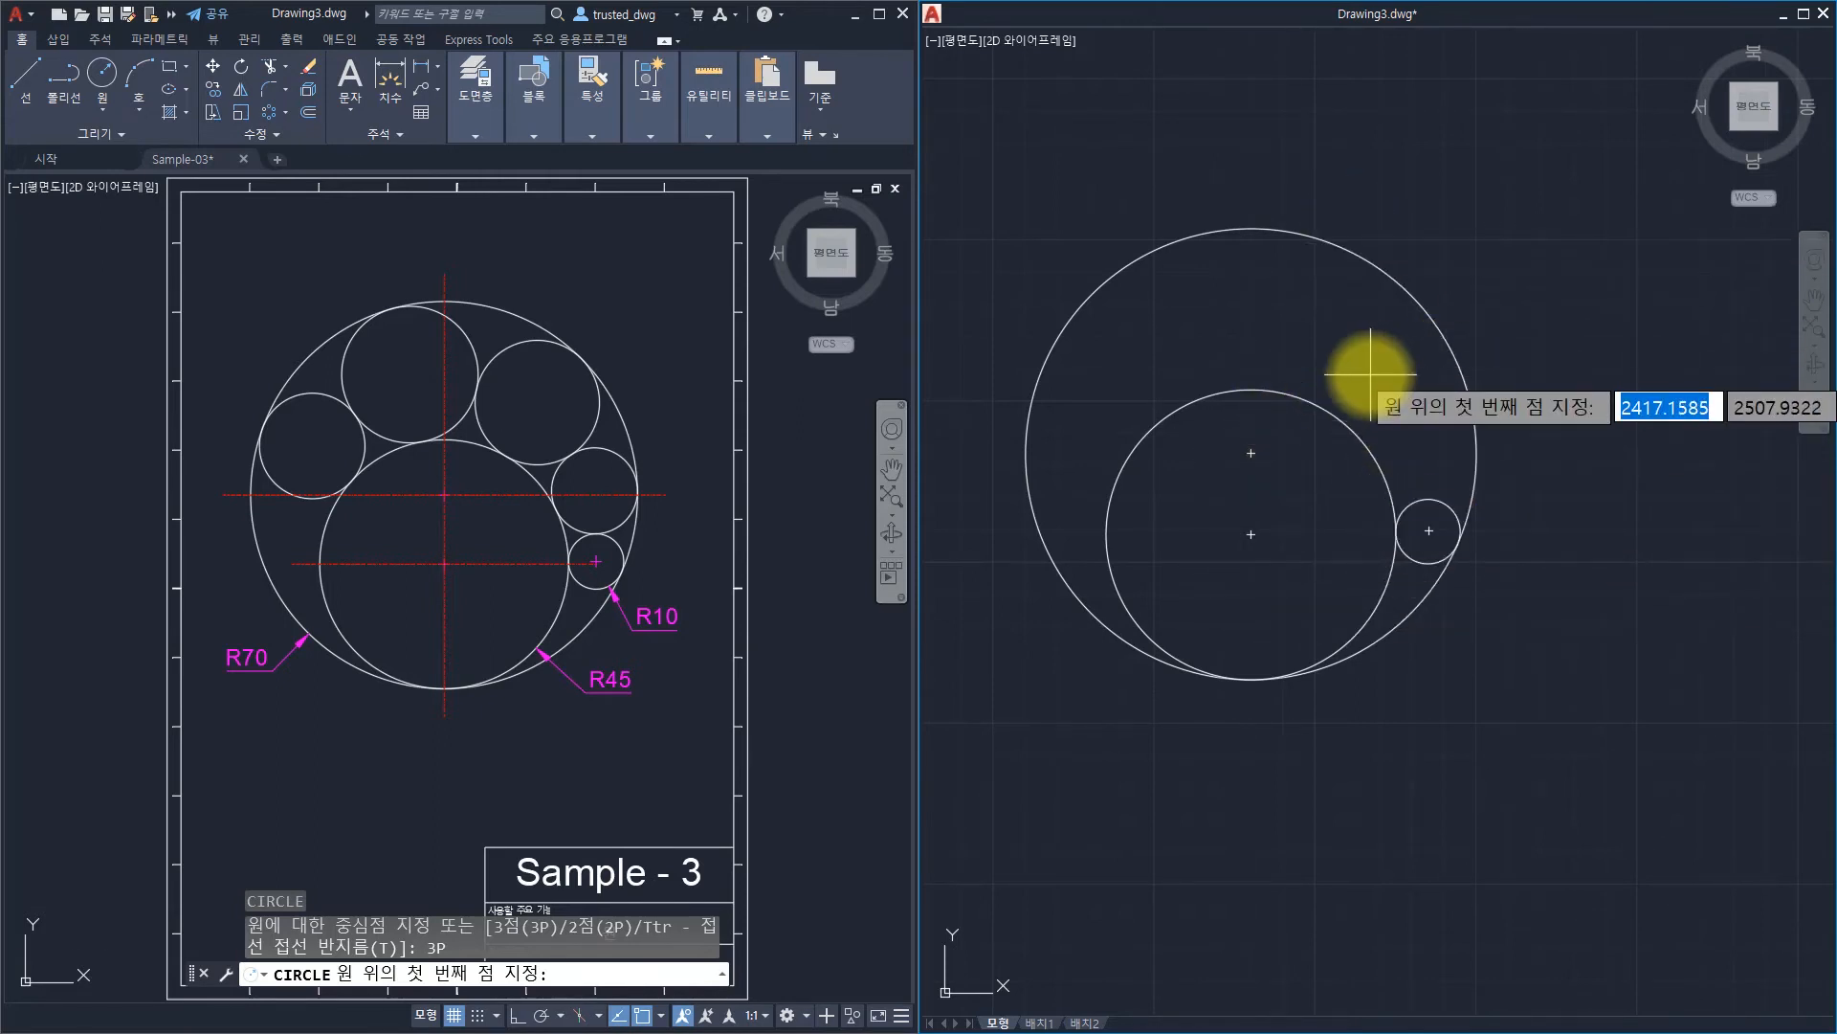
pyautogui.keyDown('ctrl'); pyautogui.rightClick(1411, 221); pyautogui.keyUp('ctrl')
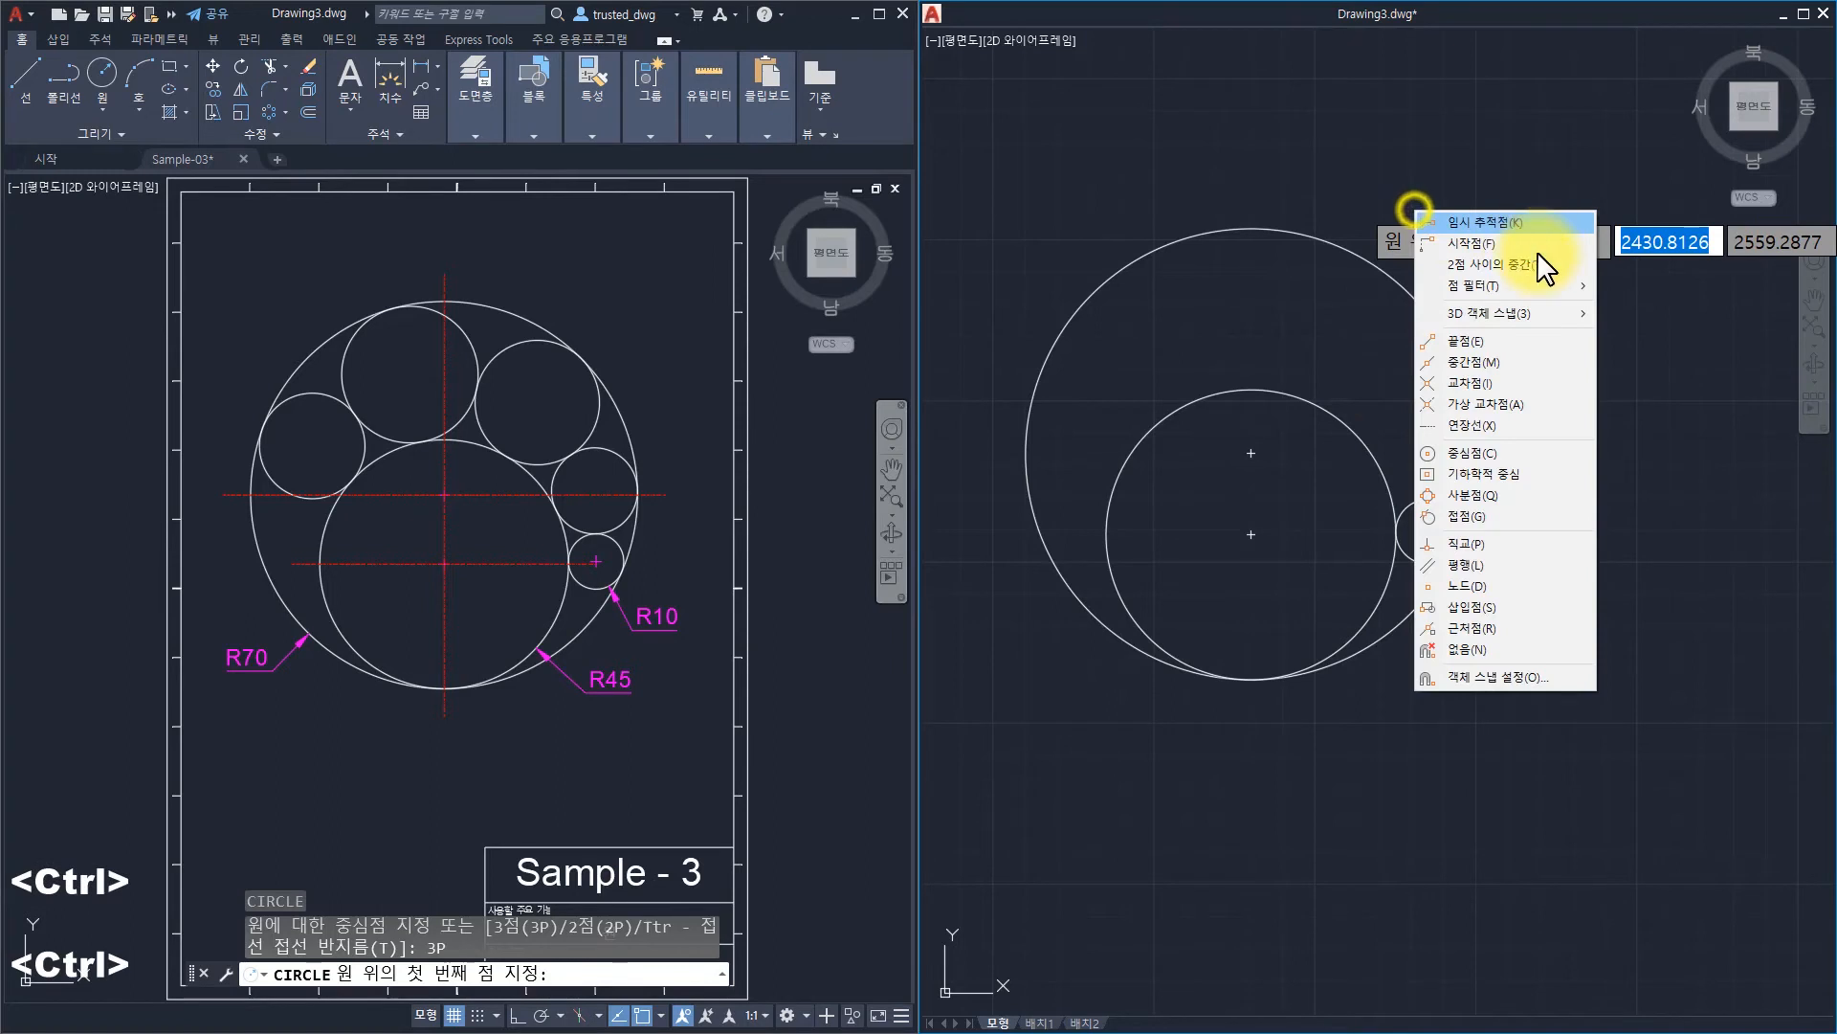
pyautogui.click(1483, 517)
pyautogui.click(1465, 381)
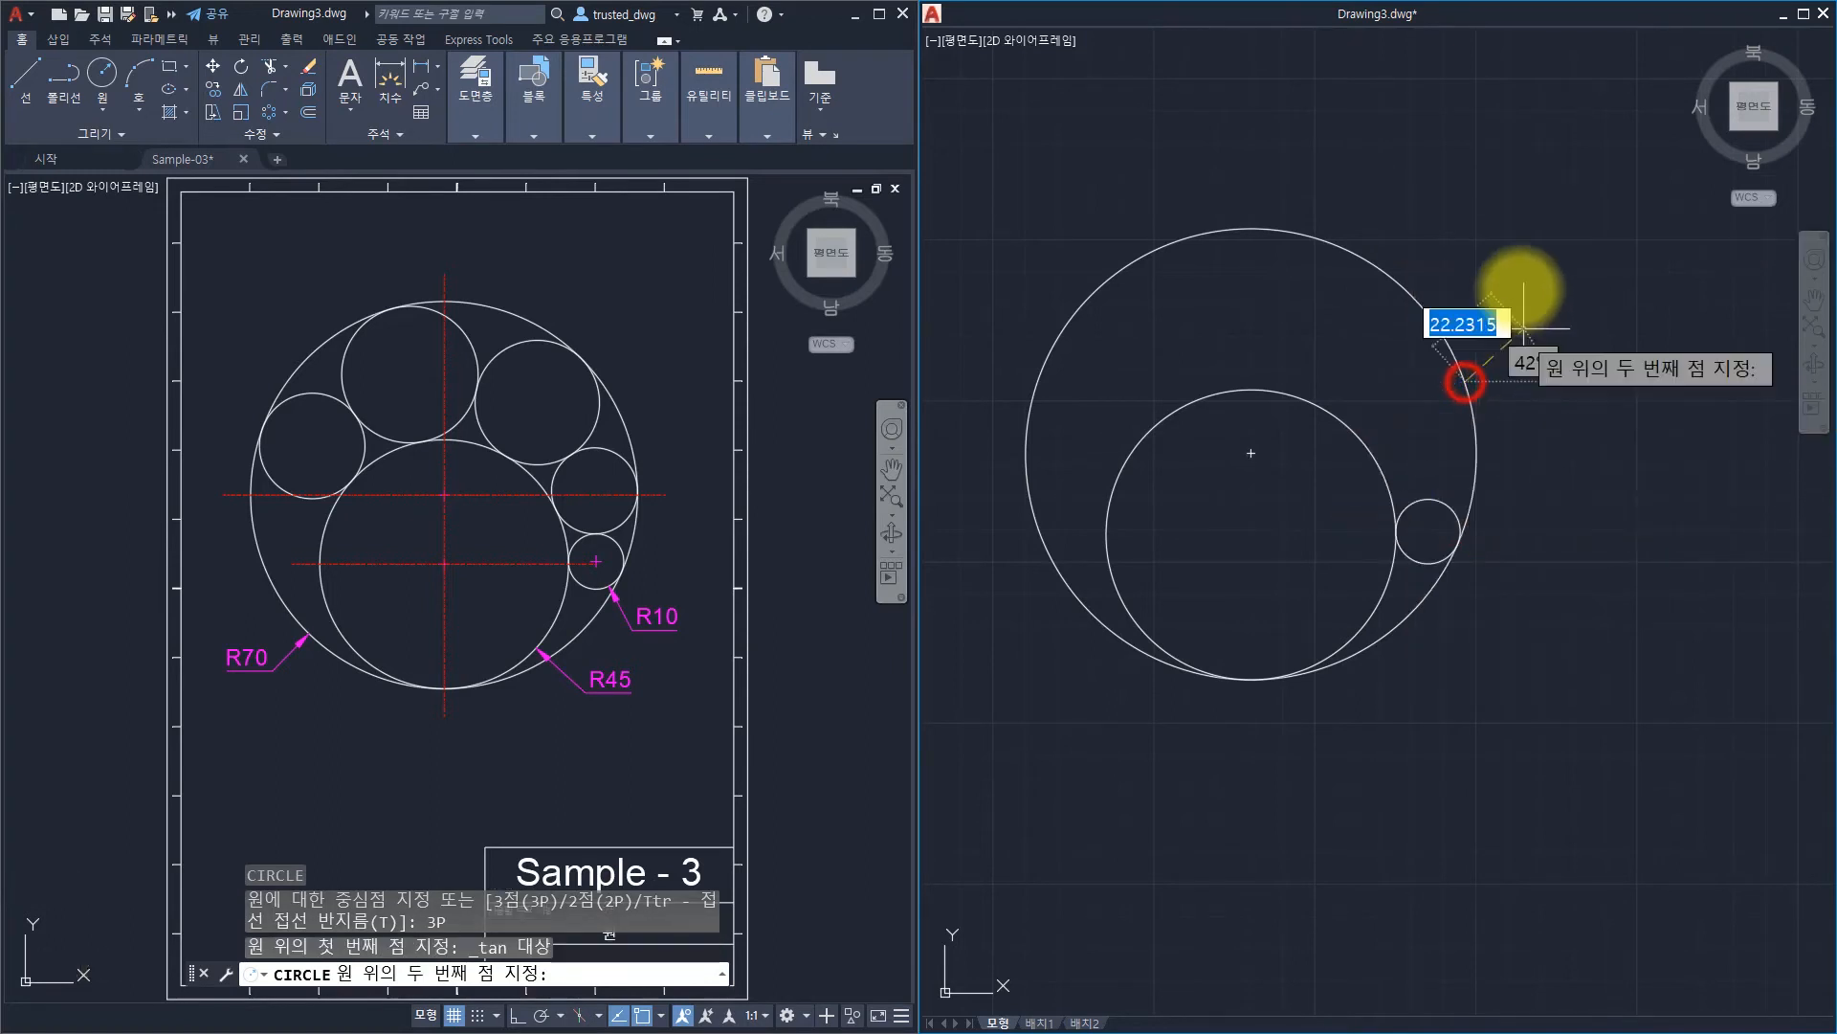
pyautogui.keyDown('ctrl'); pyautogui.rightClick(1514, 244); pyautogui.keyUp('ctrl')
pyautogui.click(1560, 554)
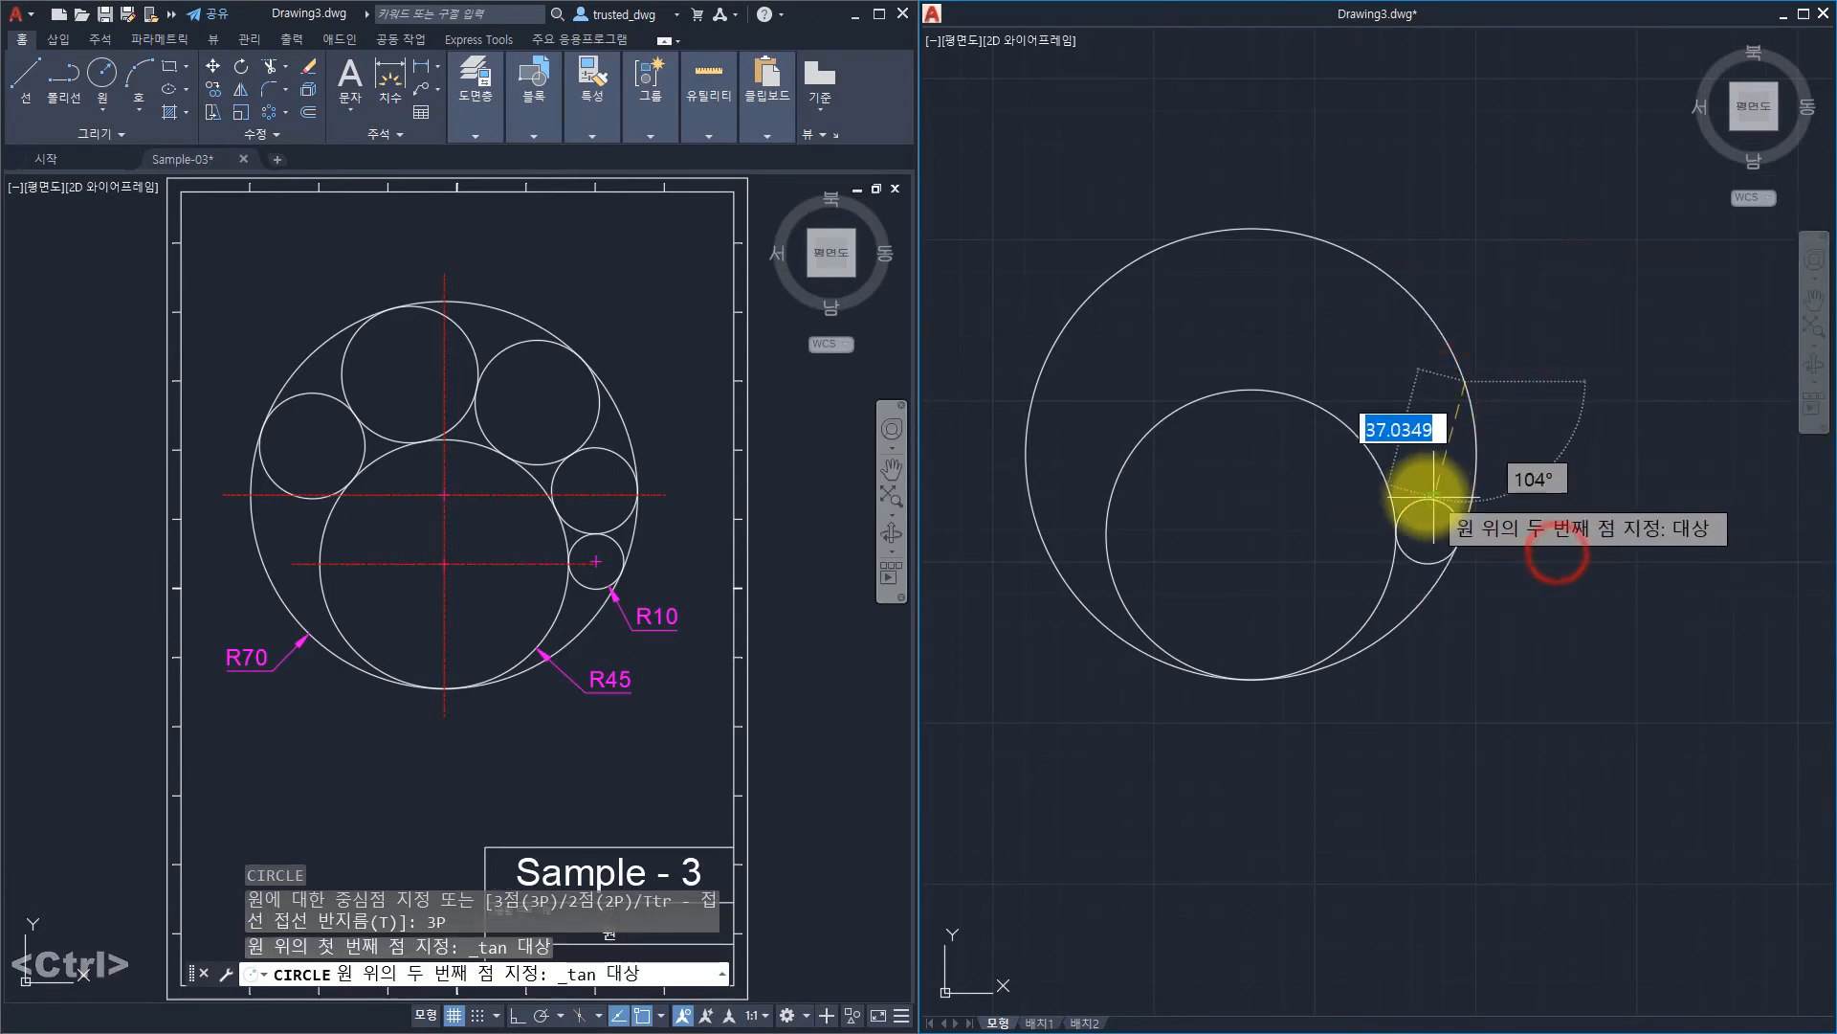
pyautogui.click(1426, 499)
pyautogui.keyDown('ctrl'); pyautogui.rightClick(1512, 245); pyautogui.keyUp('ctrl')
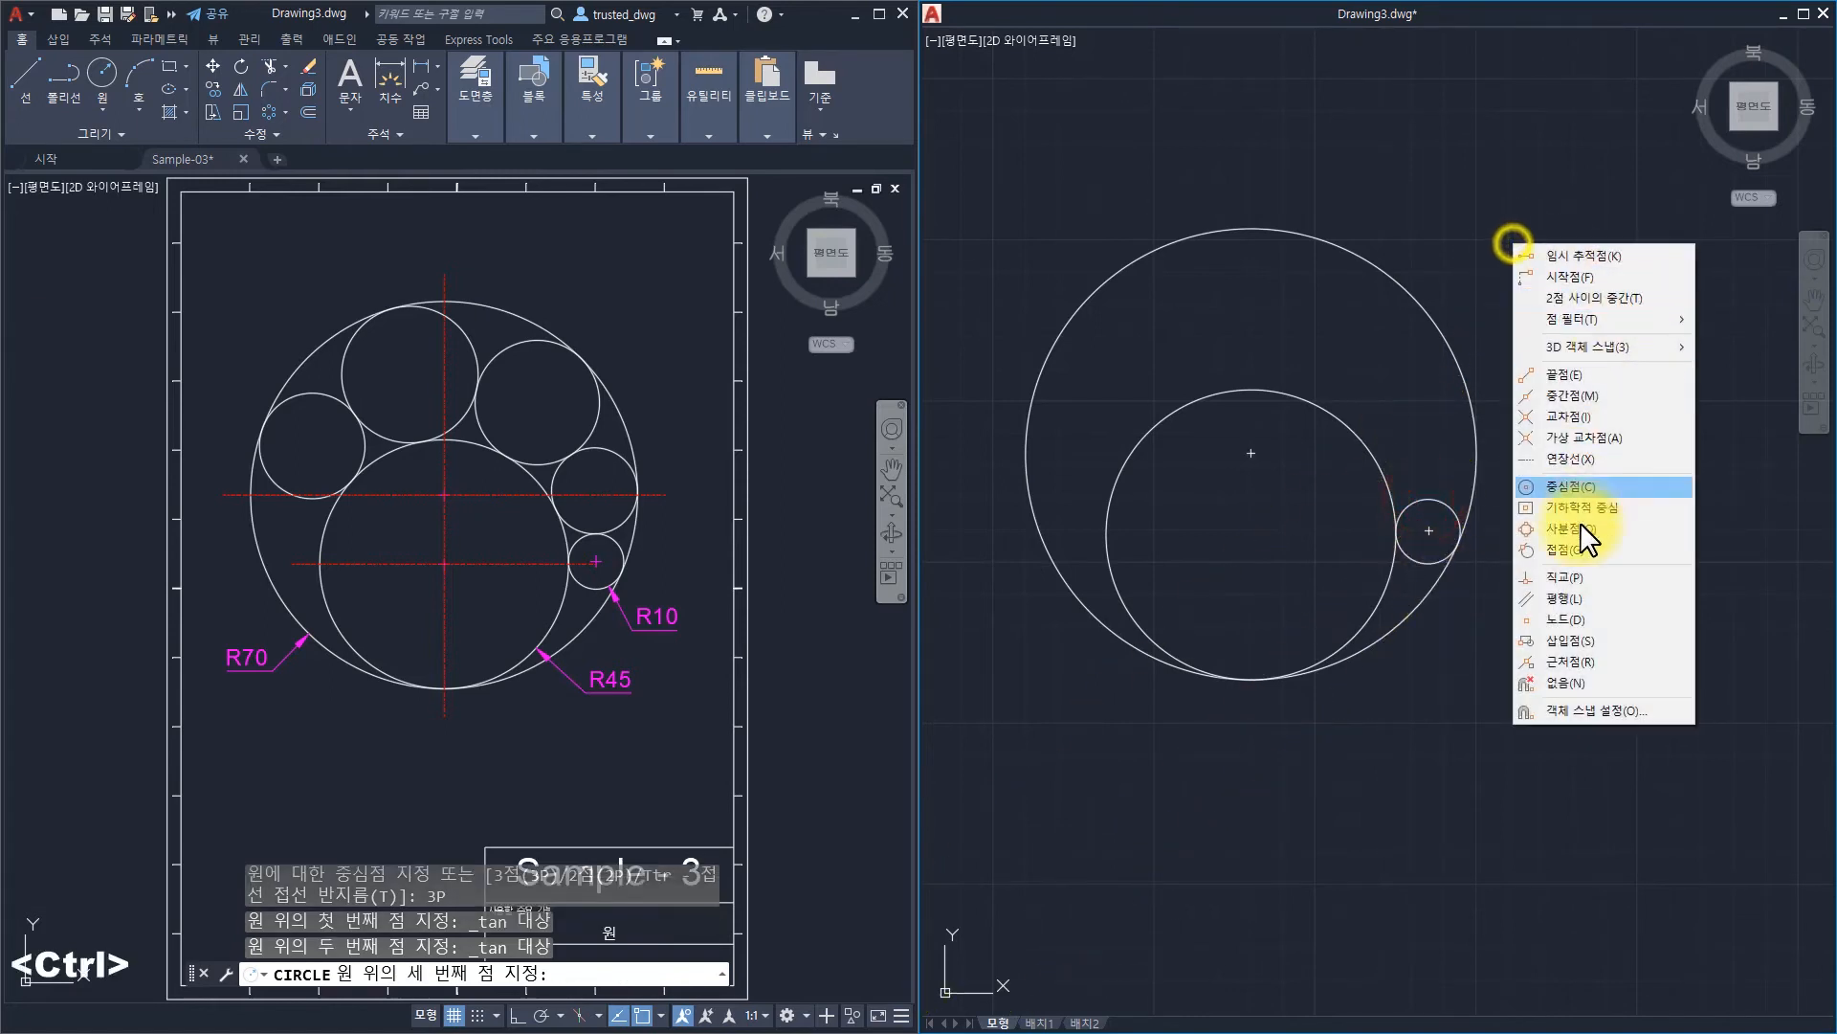
pyautogui.click(1569, 552)
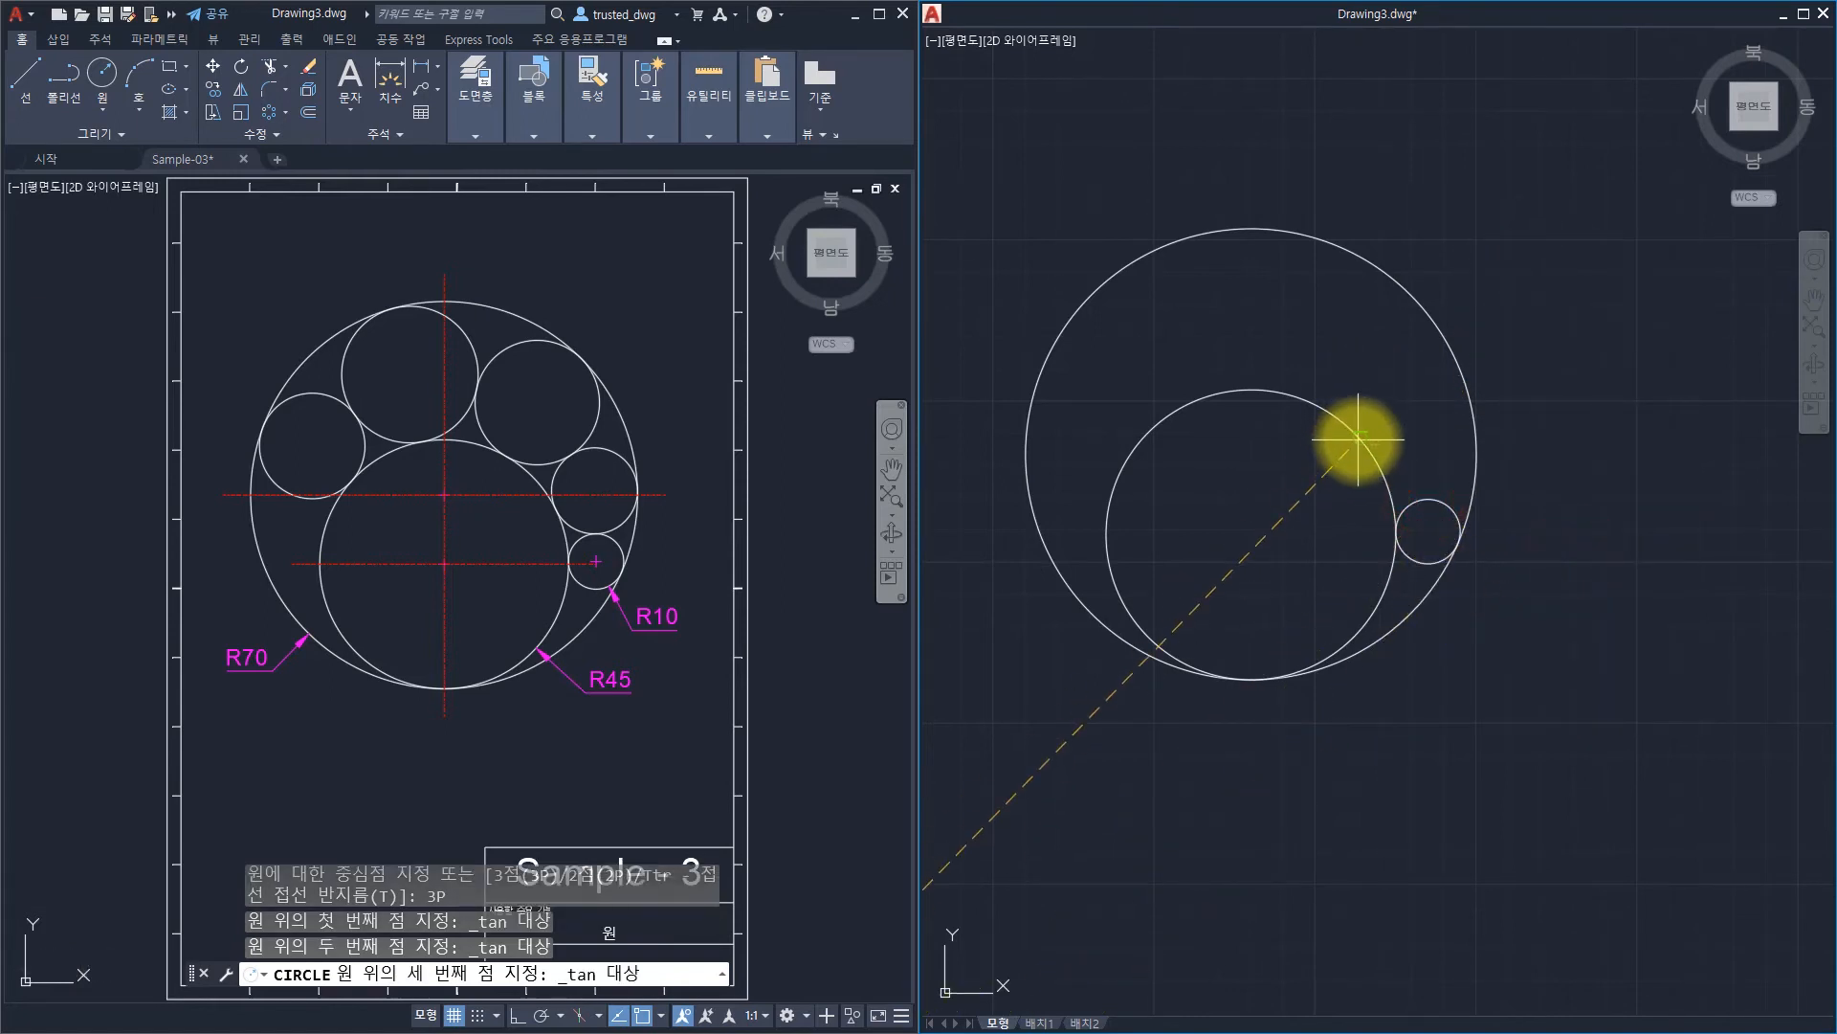
pyautogui.click(1358, 439)
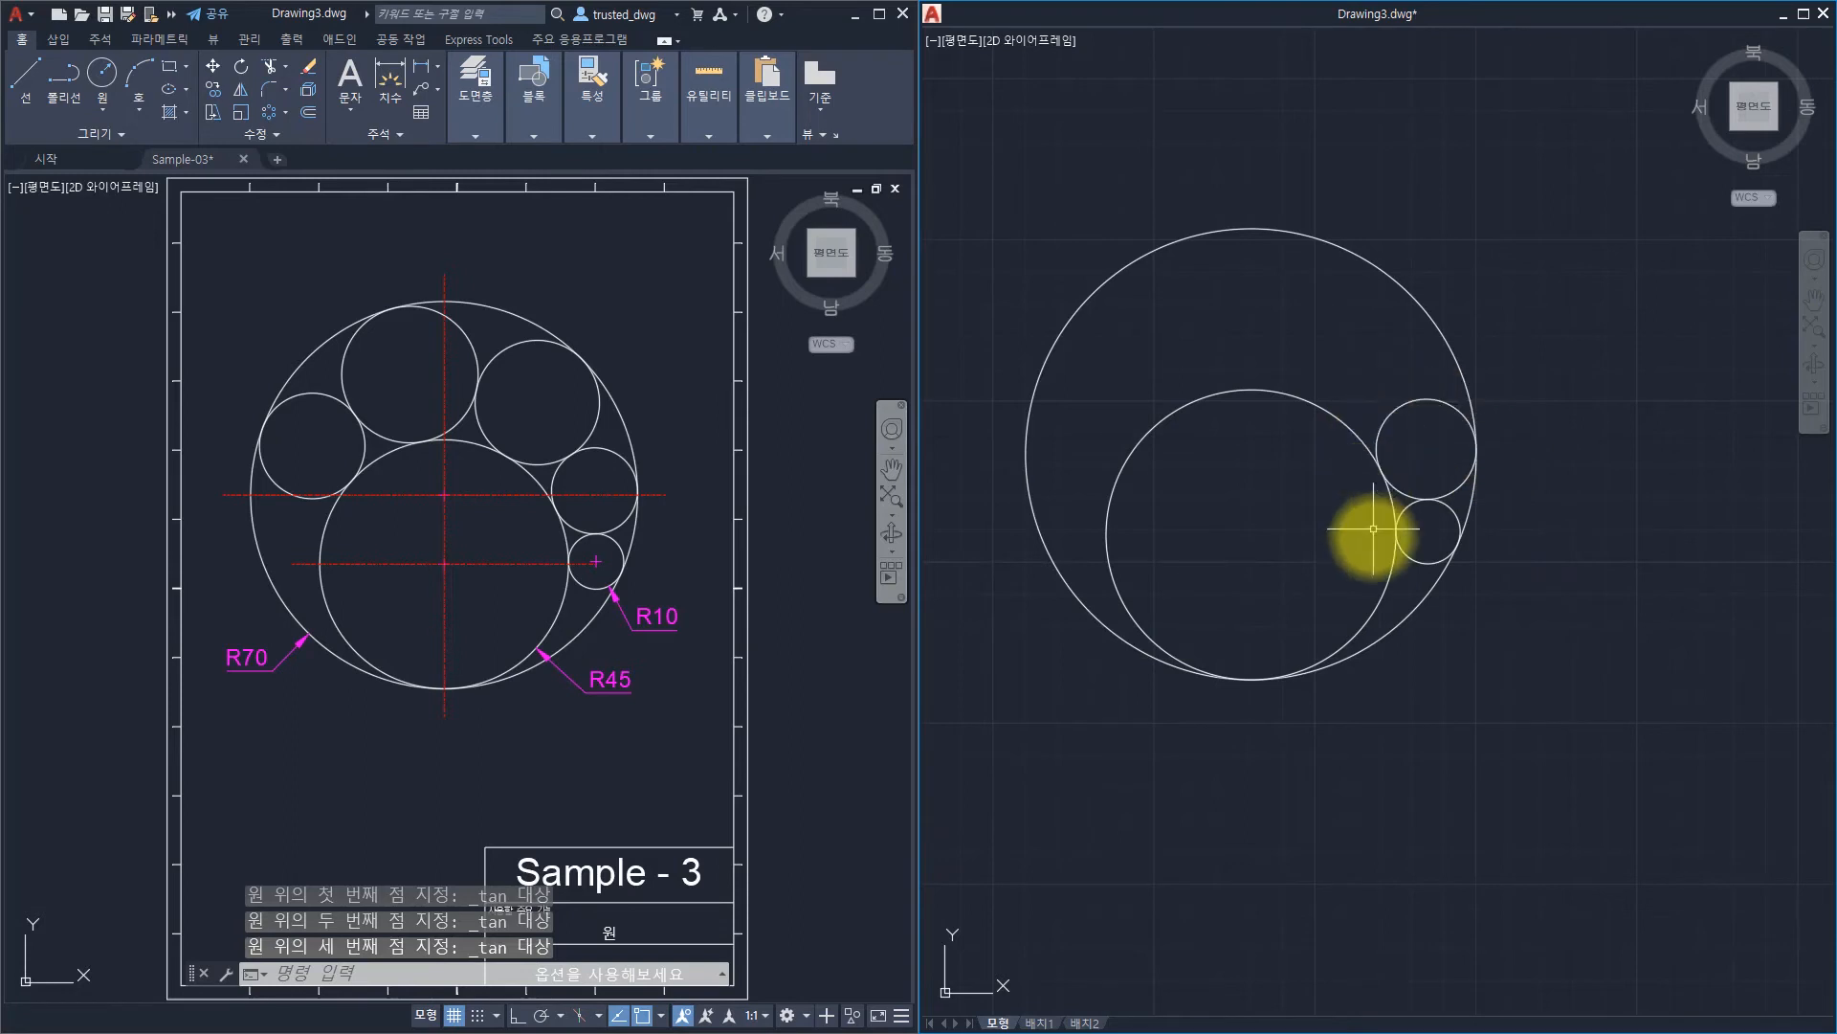
# Draw a three-point circle at the upper right, tangent to the outer circle, the circle above the radius 10 one and the inner circle.
pyautogui.press('space')
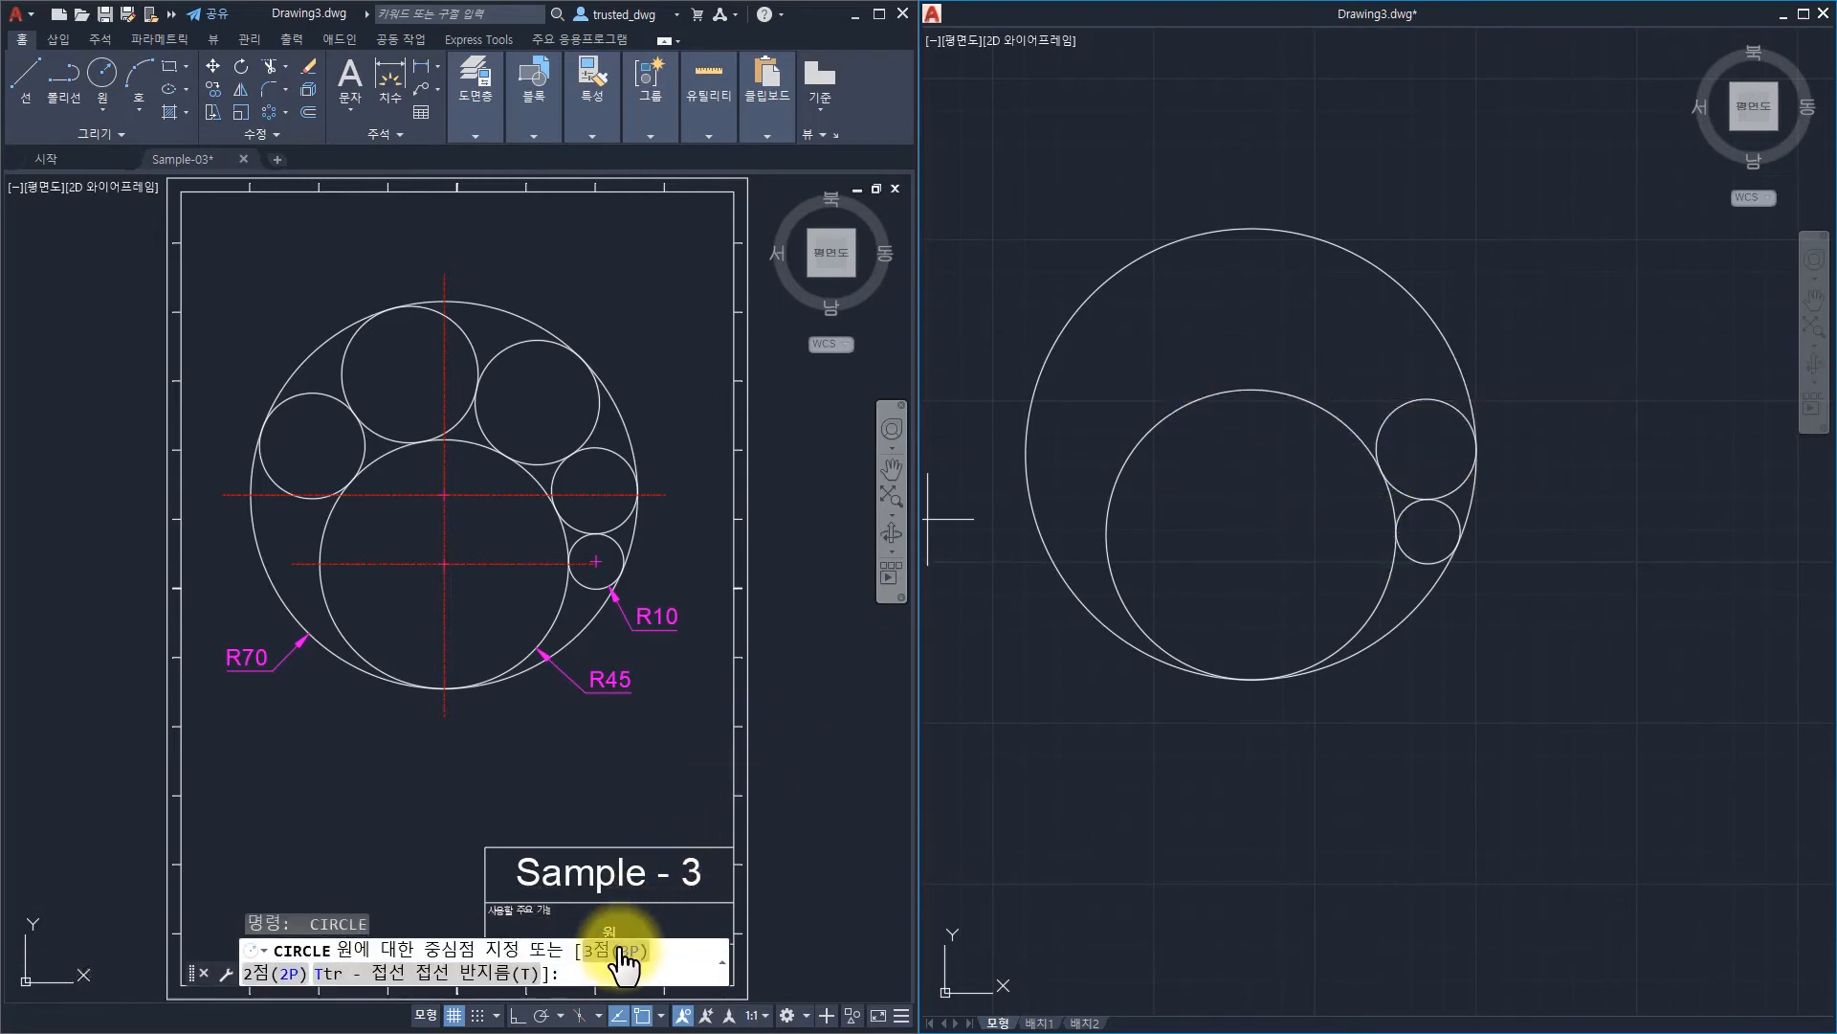
pyautogui.click(620, 952)
pyautogui.keyDown('ctrl'); pyautogui.rightClick(1433, 194); pyautogui.keyUp('ctrl')
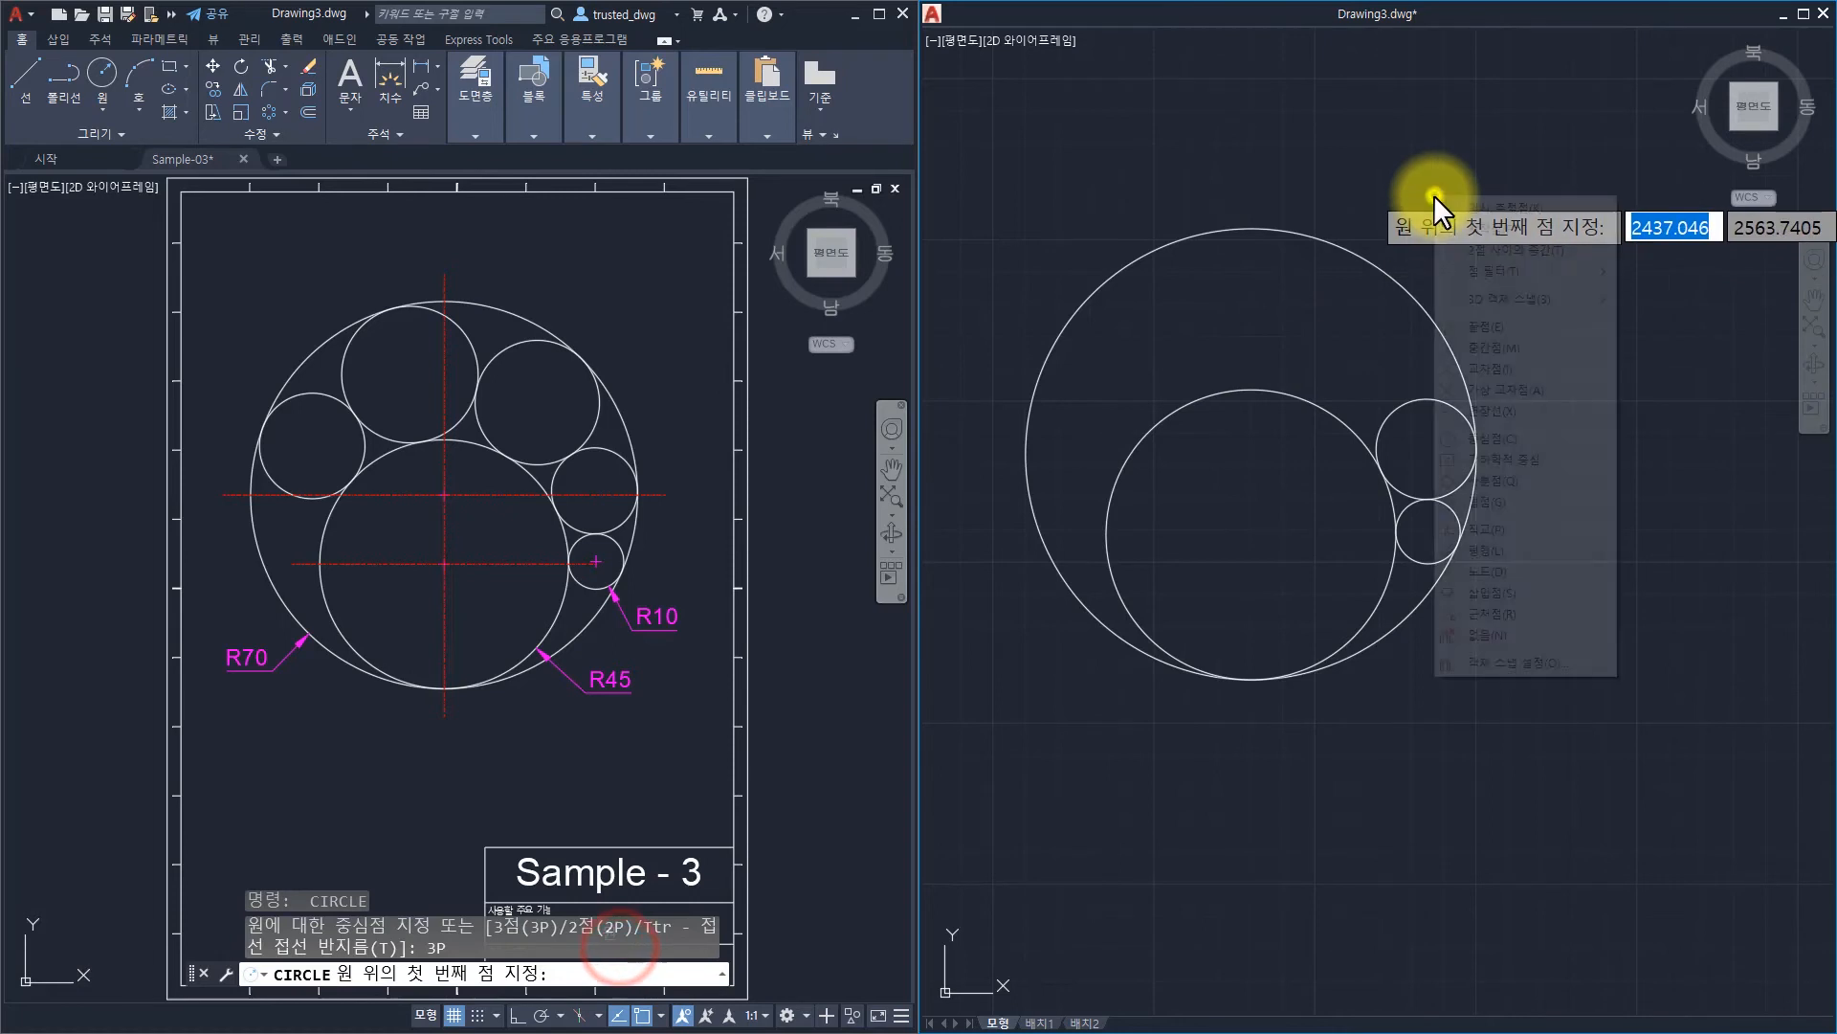
pyautogui.click(1491, 501)
pyautogui.click(1383, 483)
pyautogui.keyDown('ctrl'); pyautogui.rightClick(1419, 262); pyautogui.keyUp('ctrl')
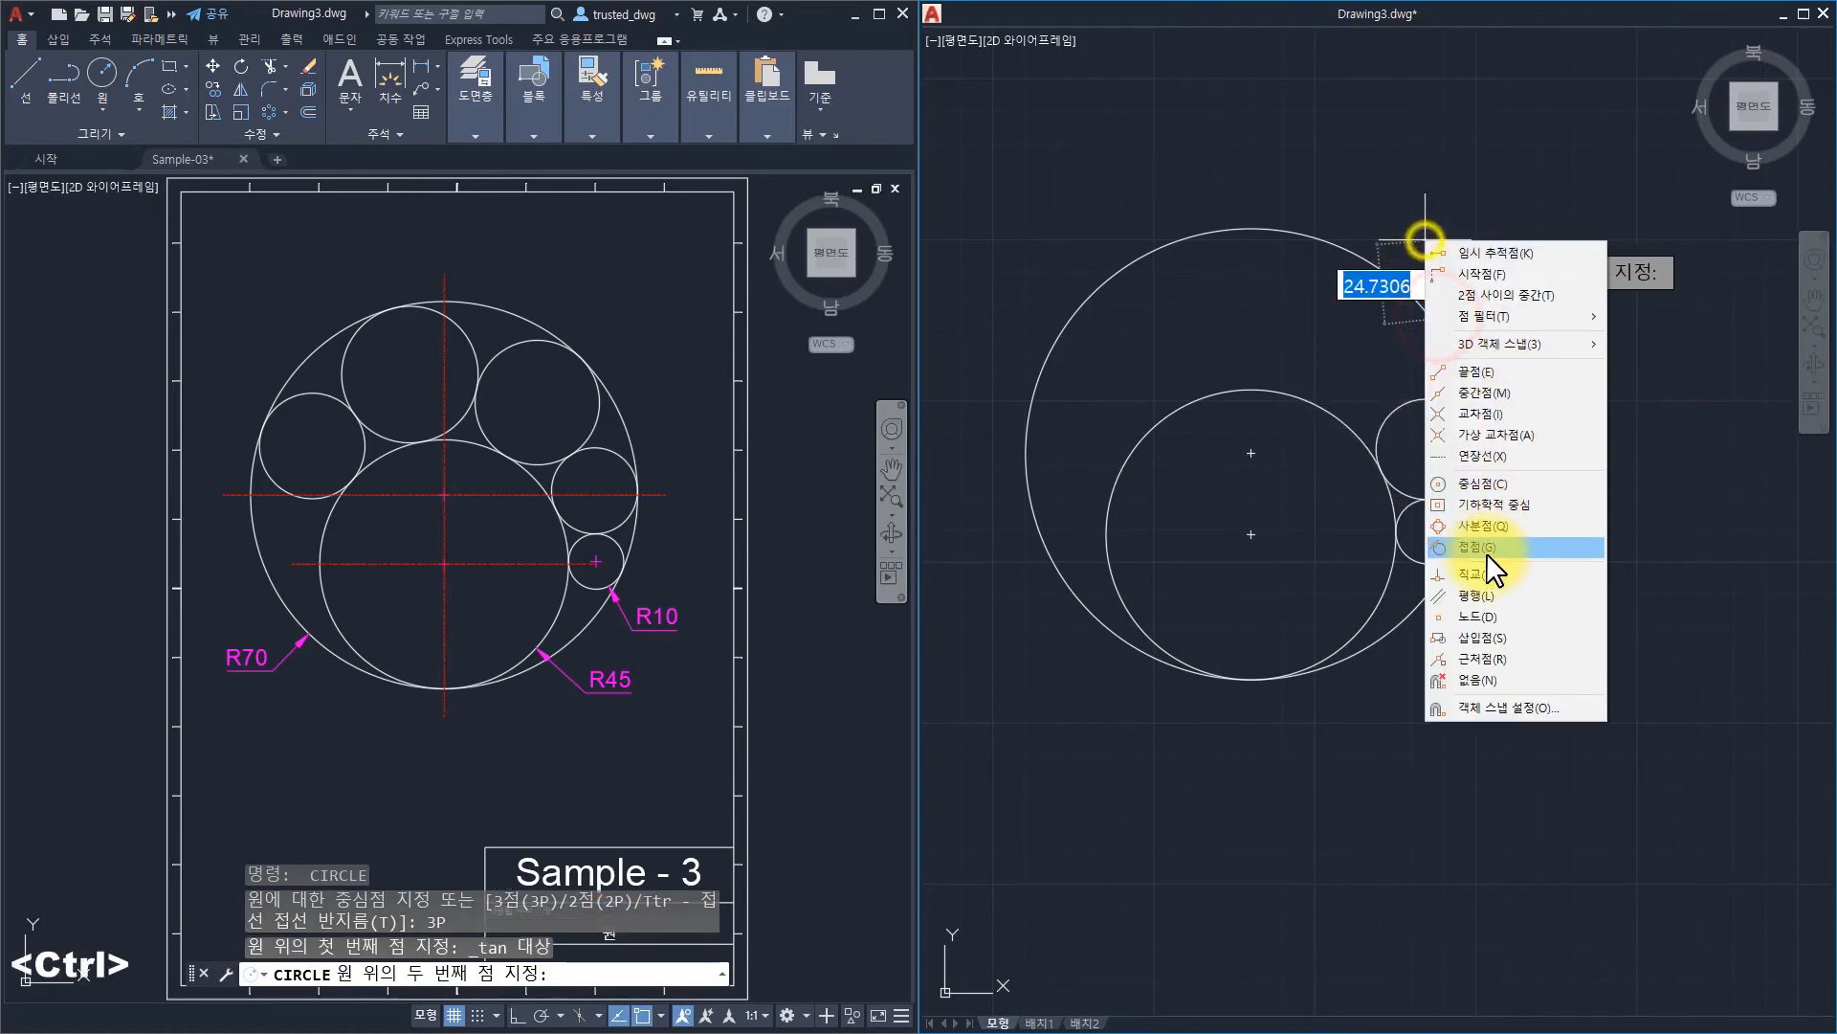
pyautogui.click(1484, 547)
pyautogui.click(1400, 400)
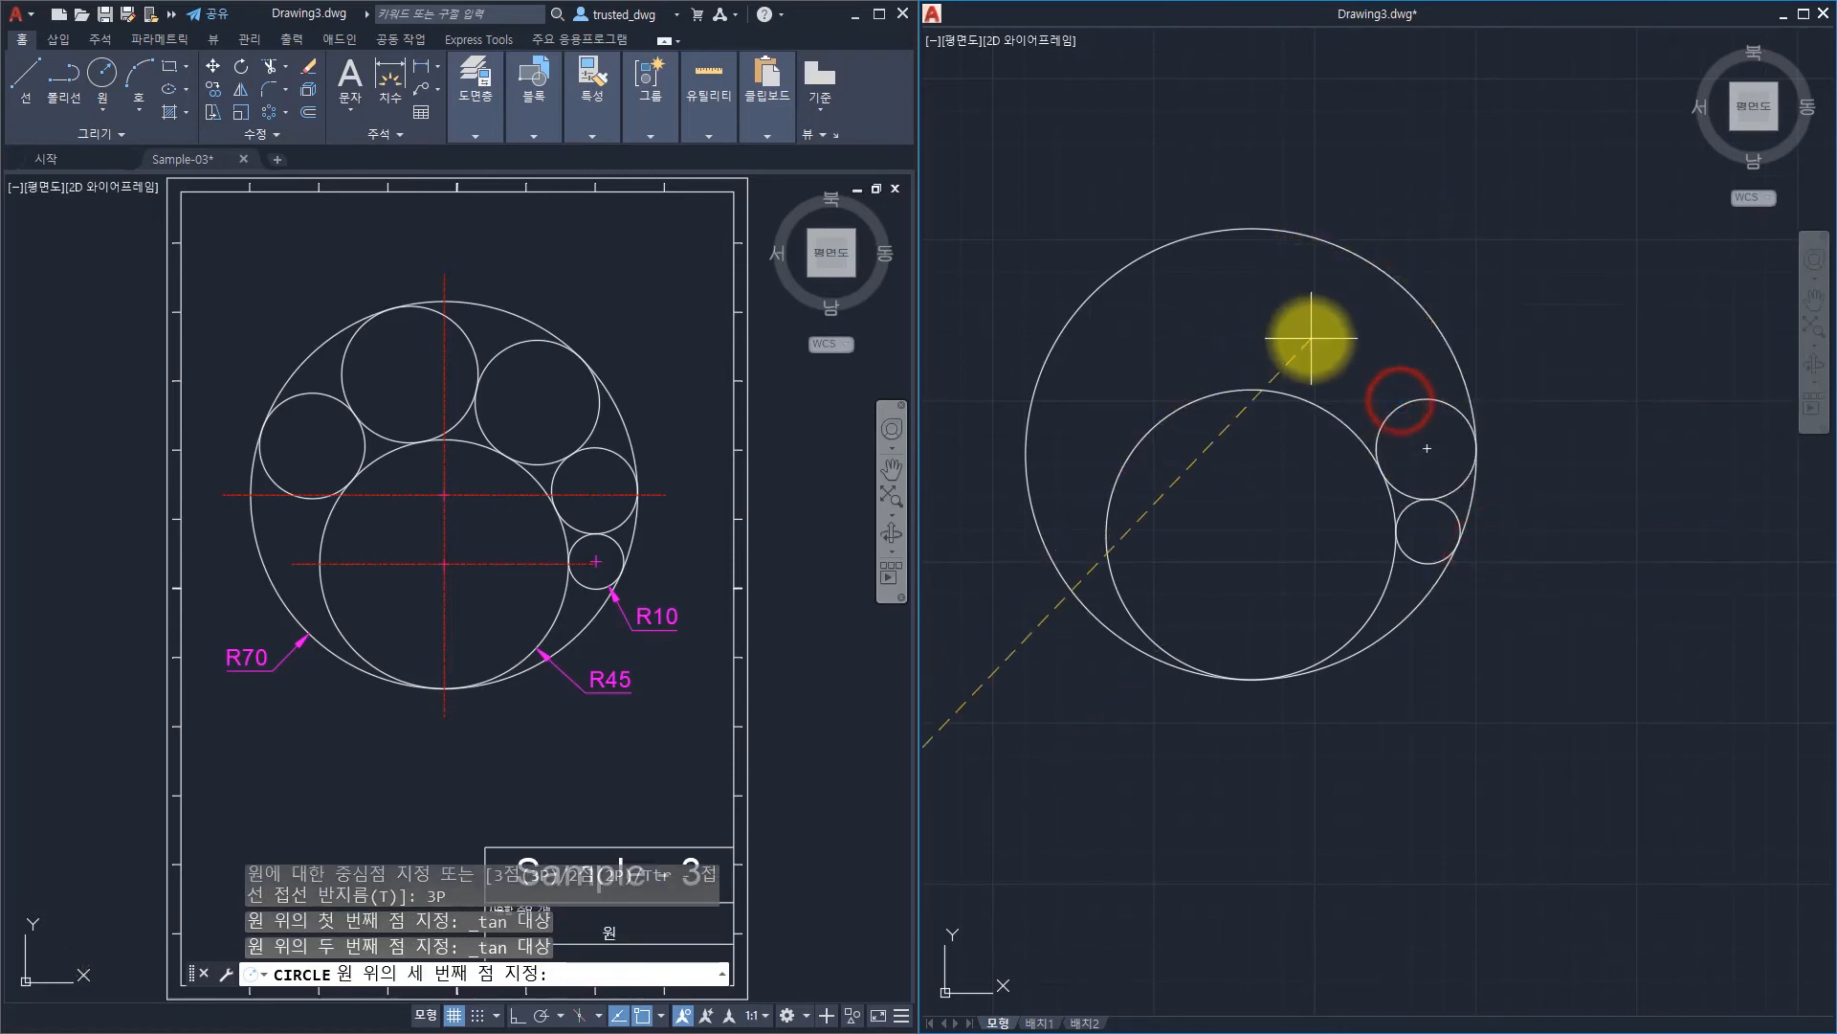
pyautogui.write('tan')
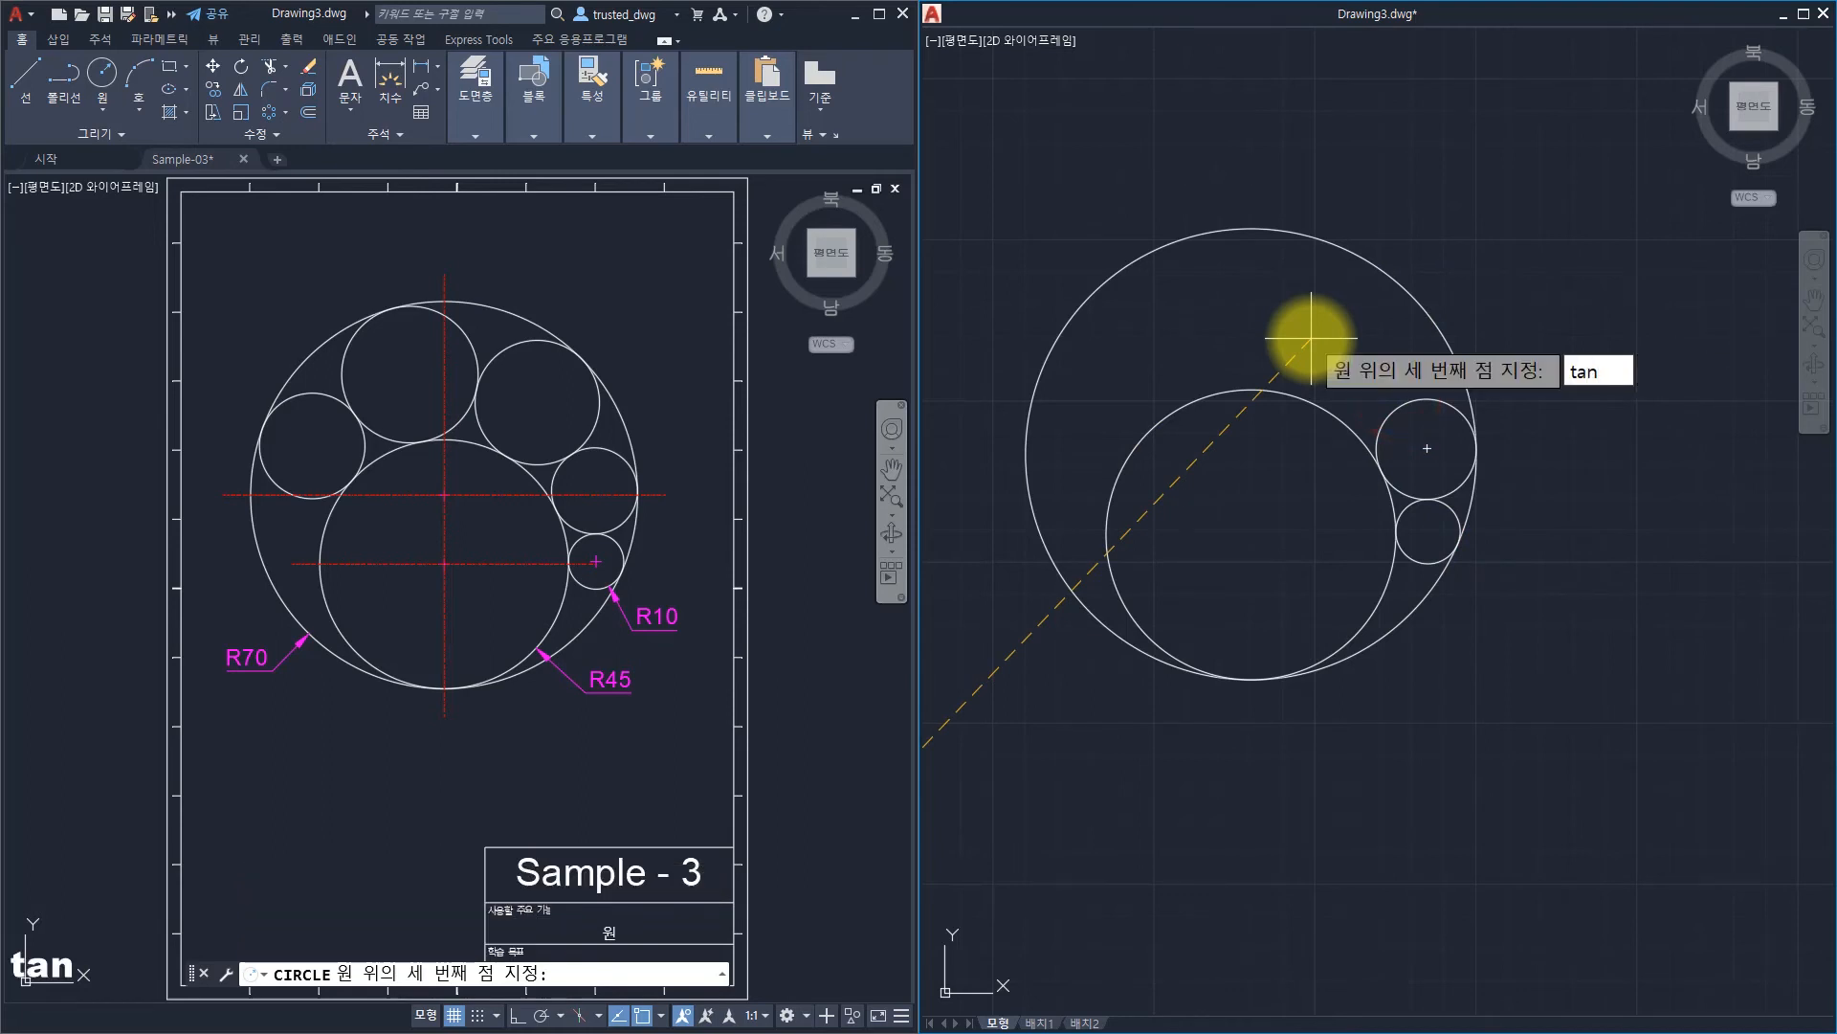
pyautogui.press('space')
pyautogui.click(1315, 400)
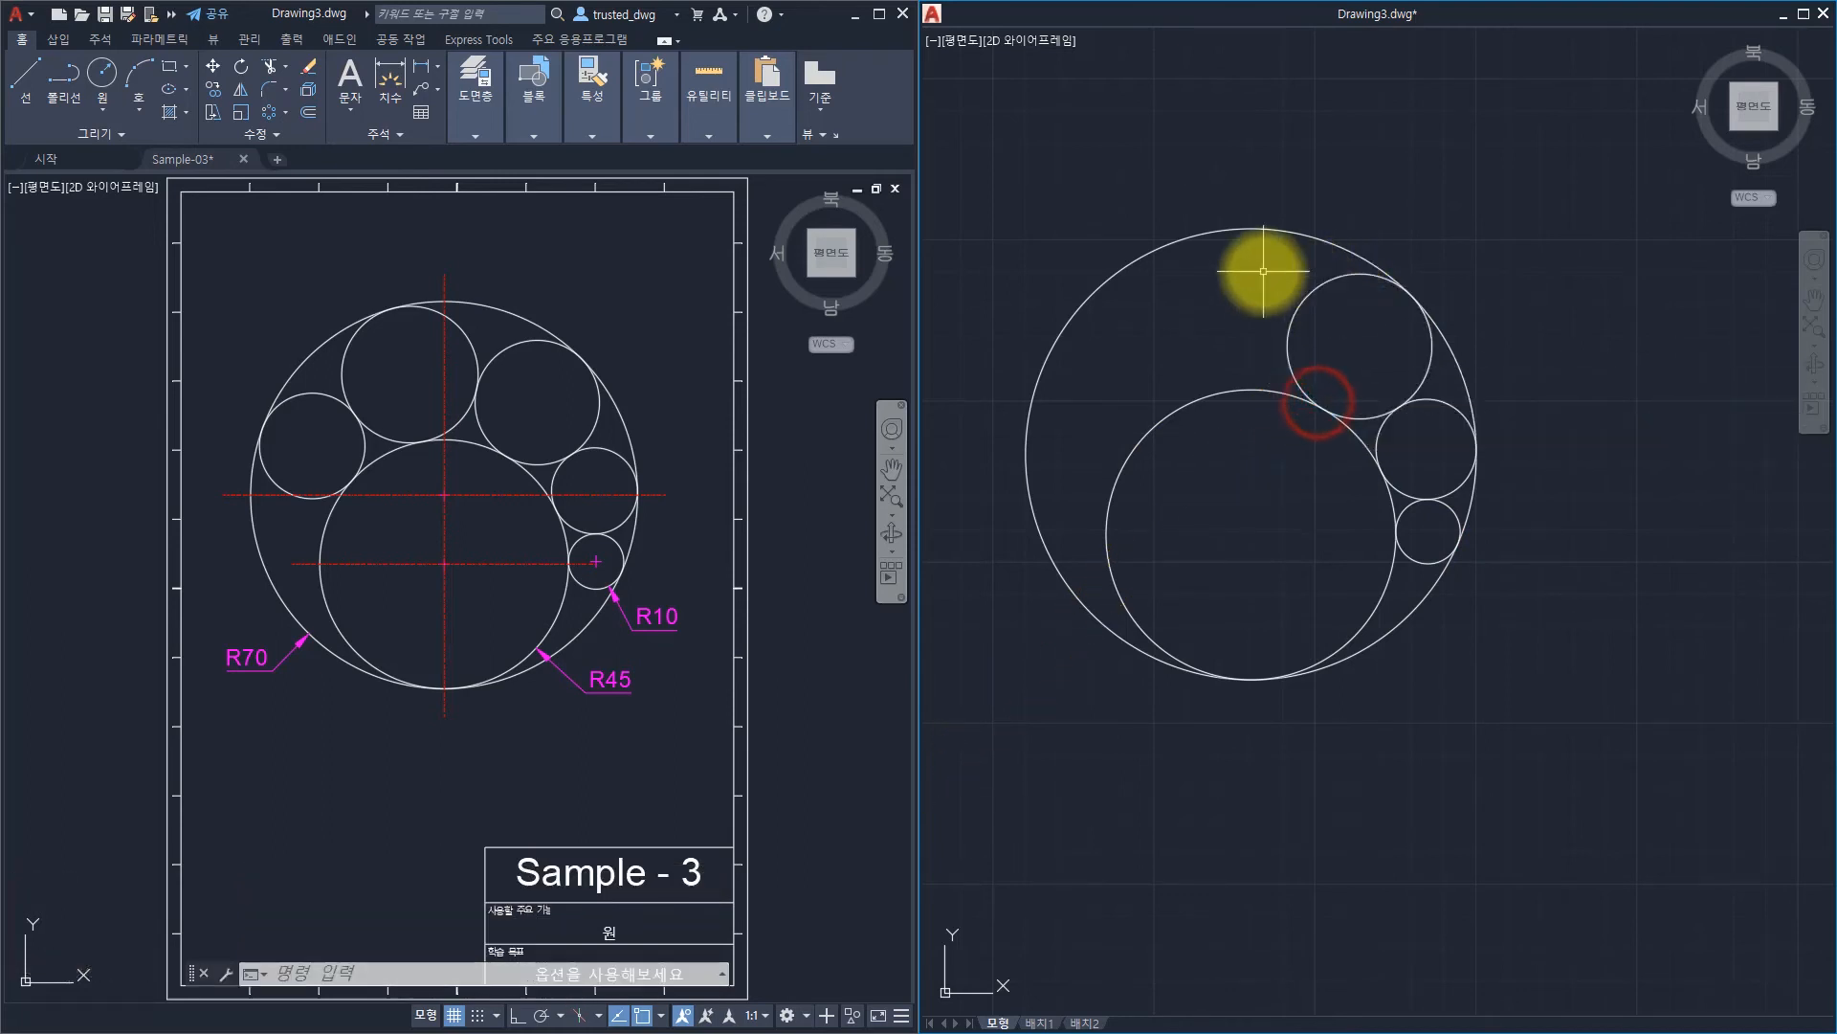
# Draw a three-point circle at the top, tangent to the outer circle, the upper-right circle and the inner circle.
pyautogui.press('space')
pyautogui.click(623, 962)
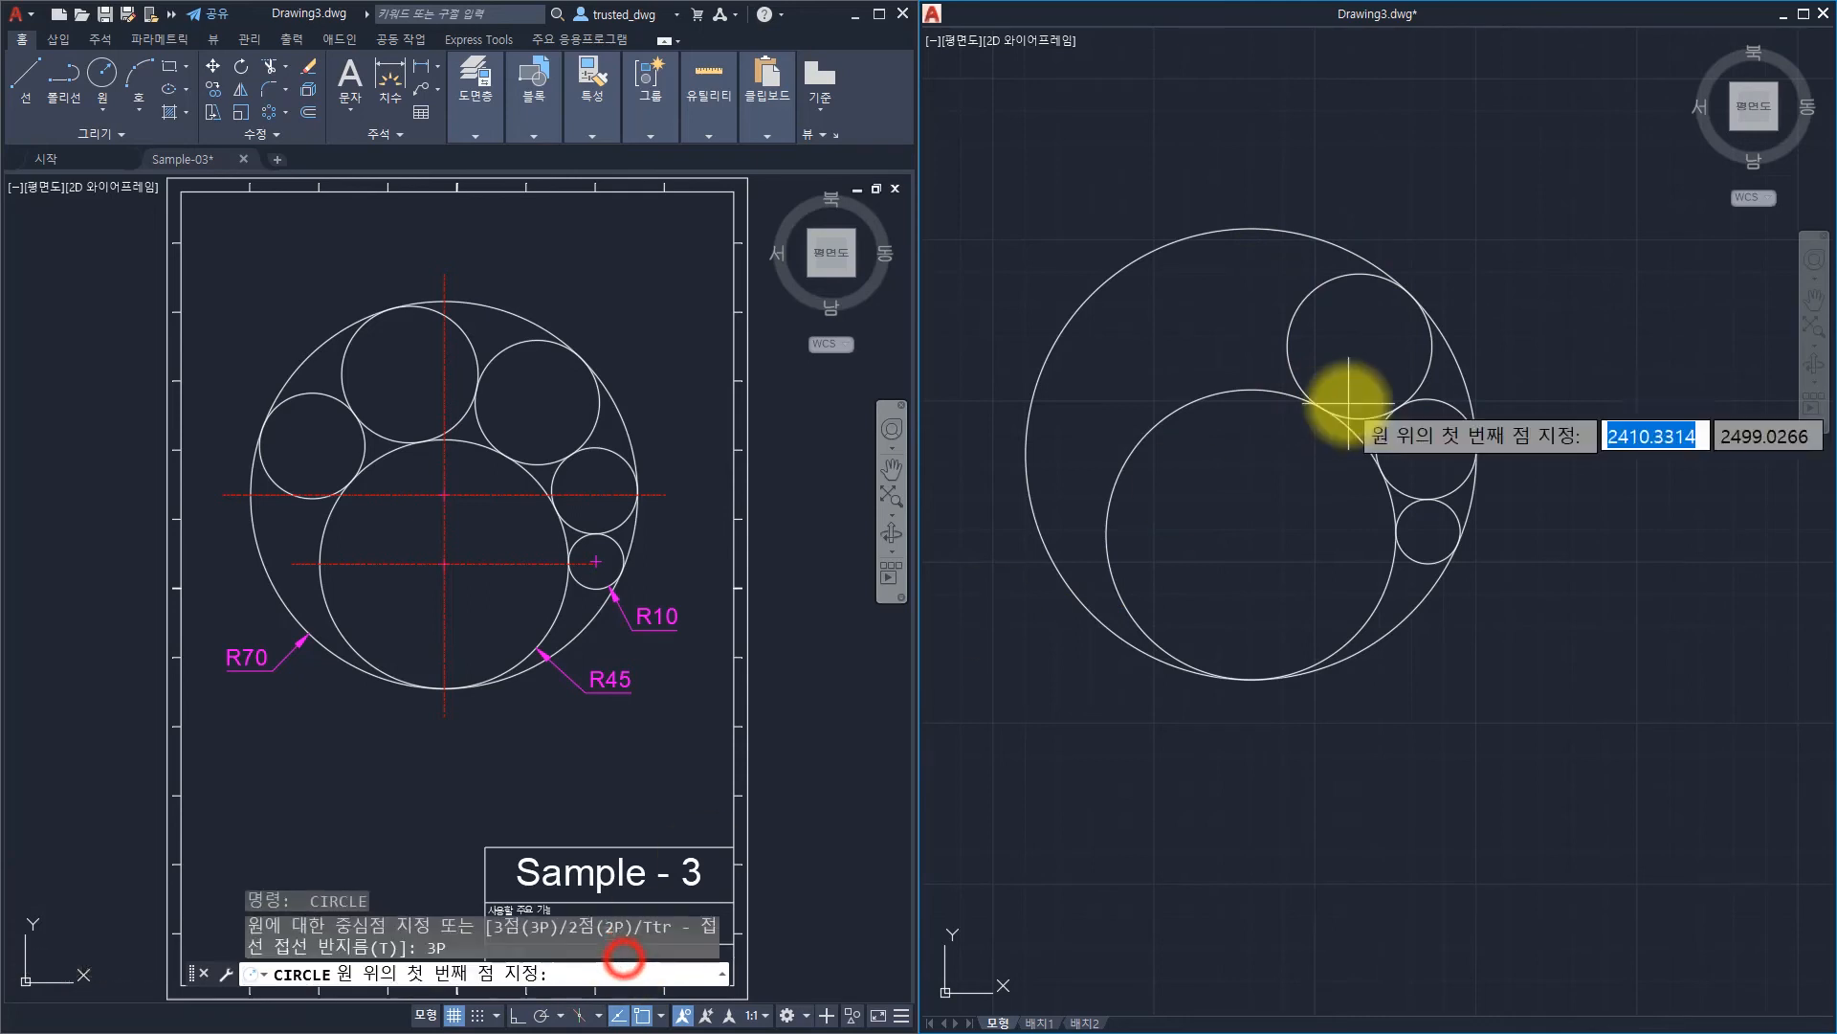
pyautogui.write('tan')
pyautogui.press('space')
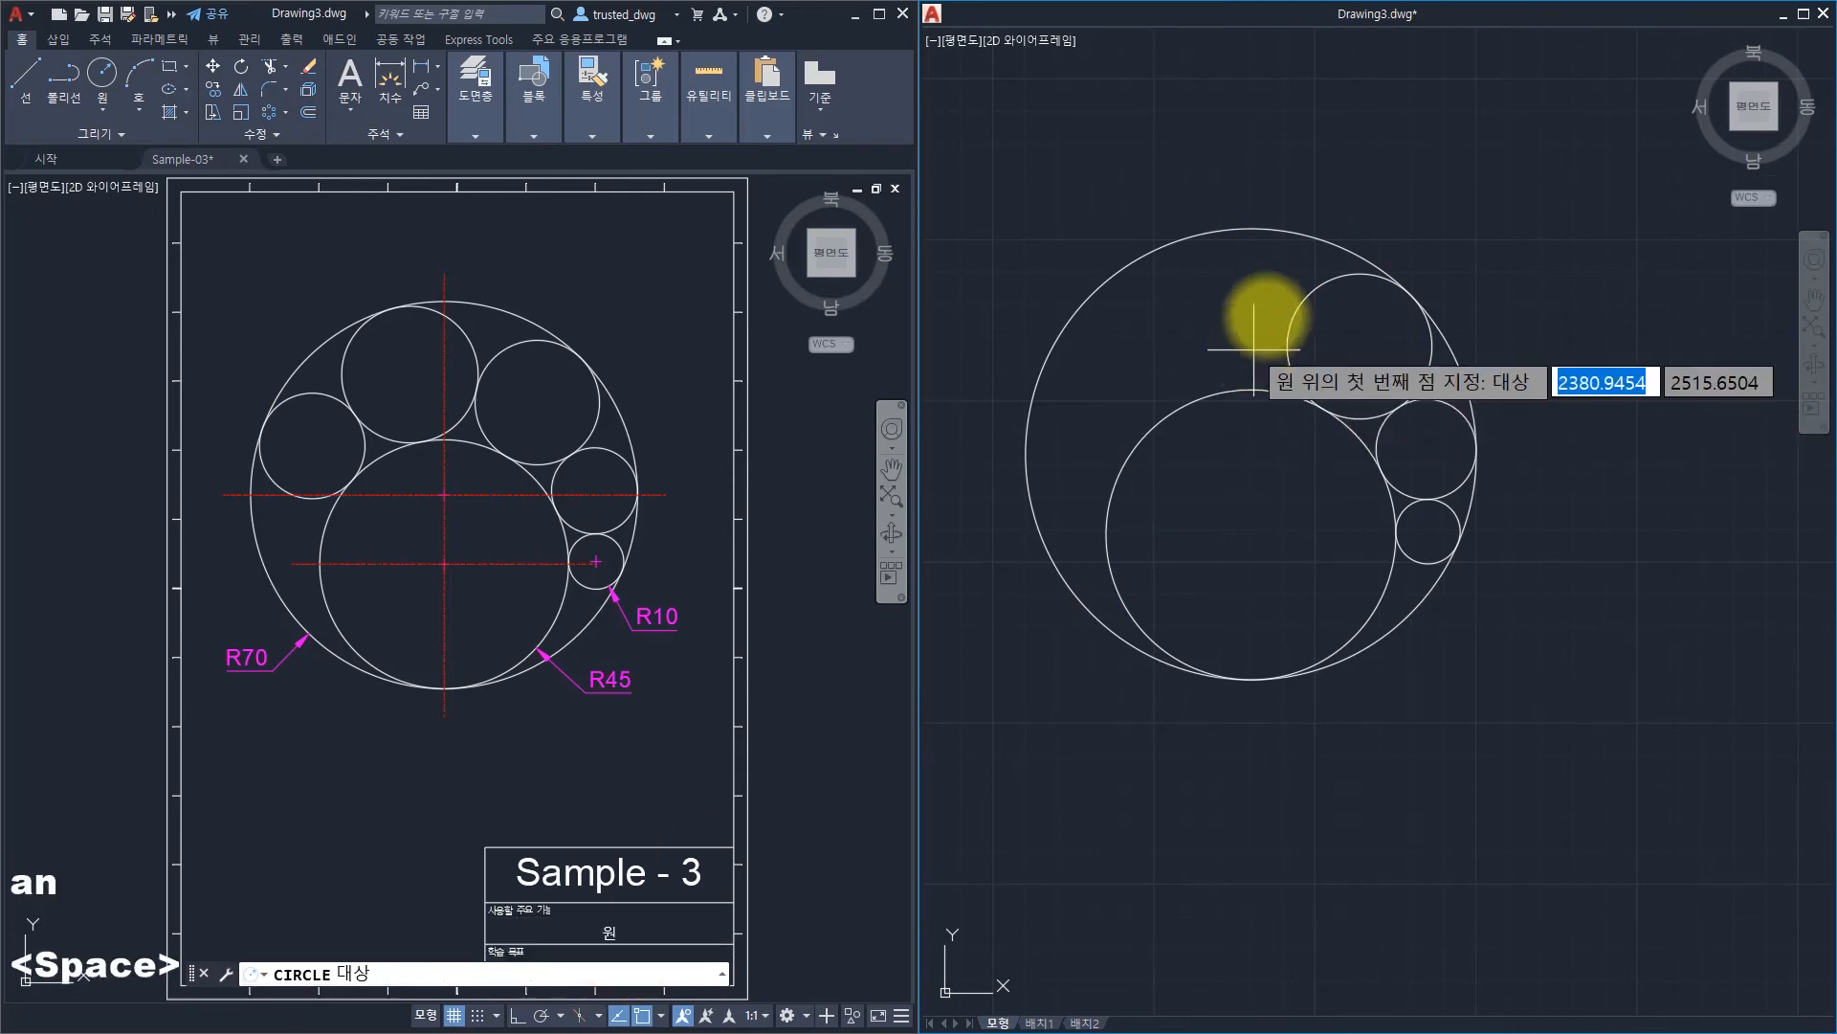
pyautogui.click(1251, 231)
pyautogui.write('tan')
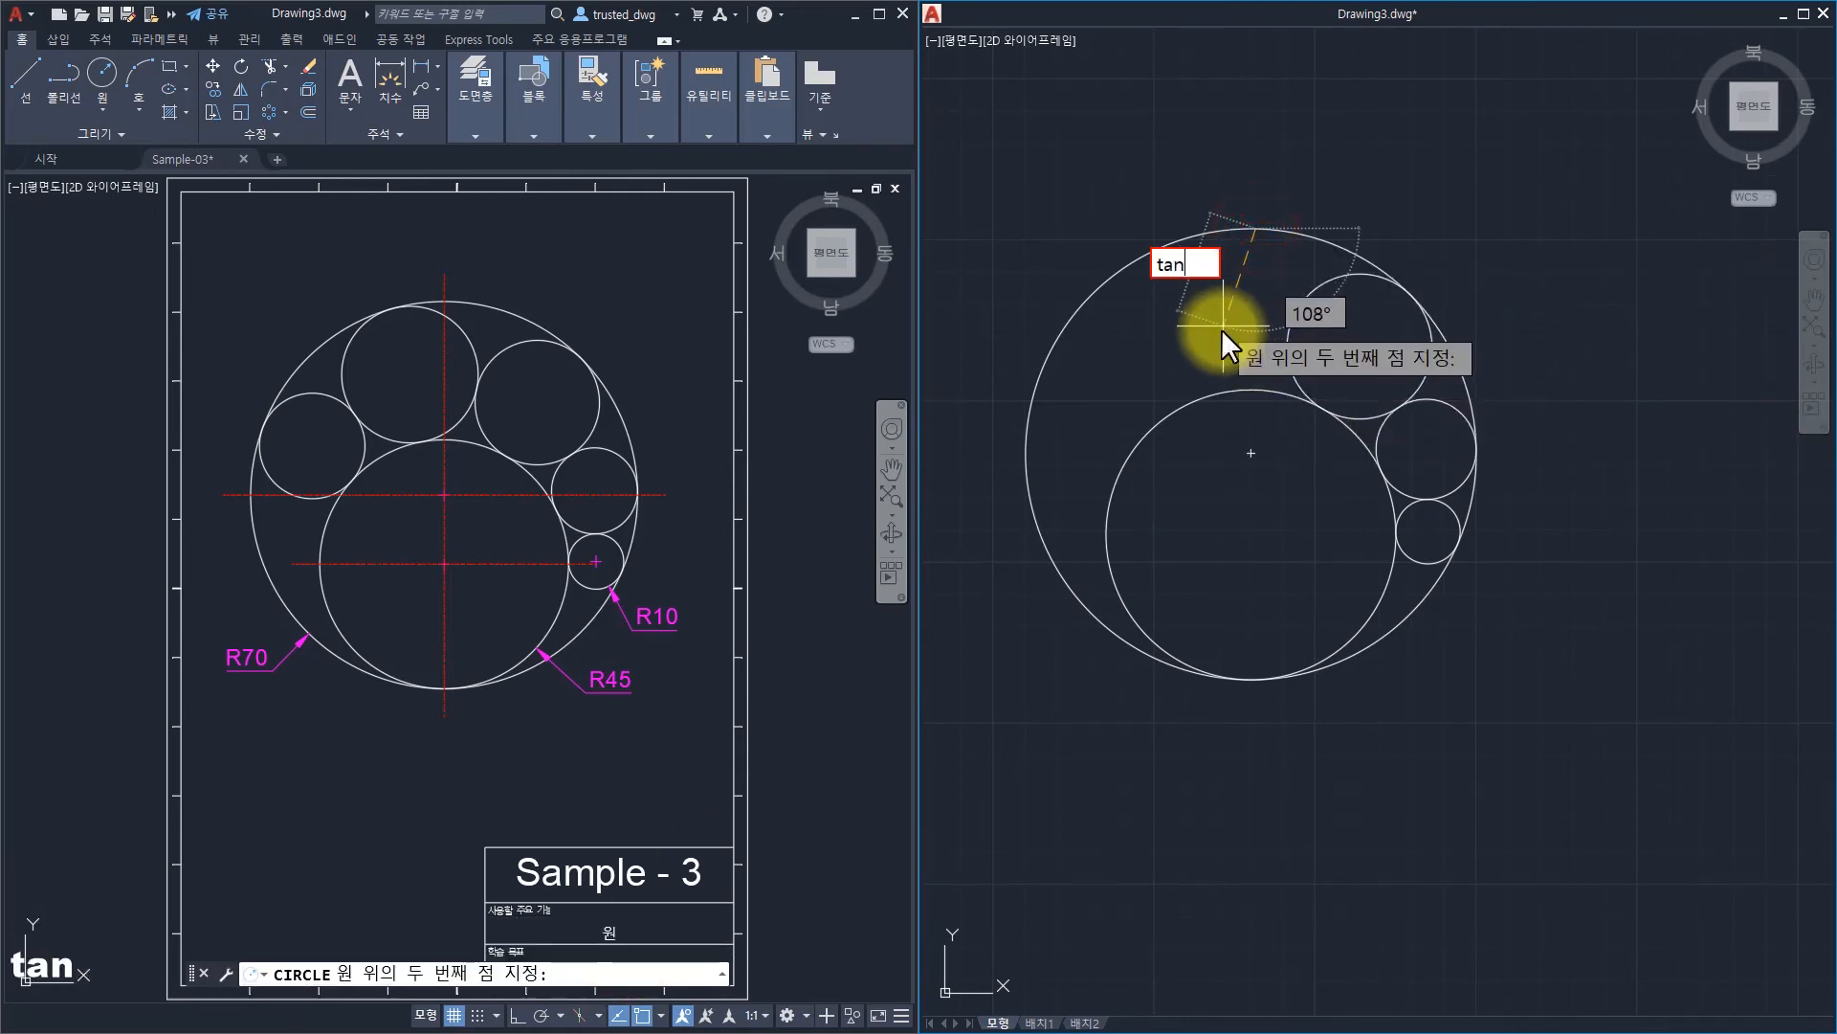
pyautogui.press('space')
pyautogui.click(1287, 303)
pyautogui.write('tan')
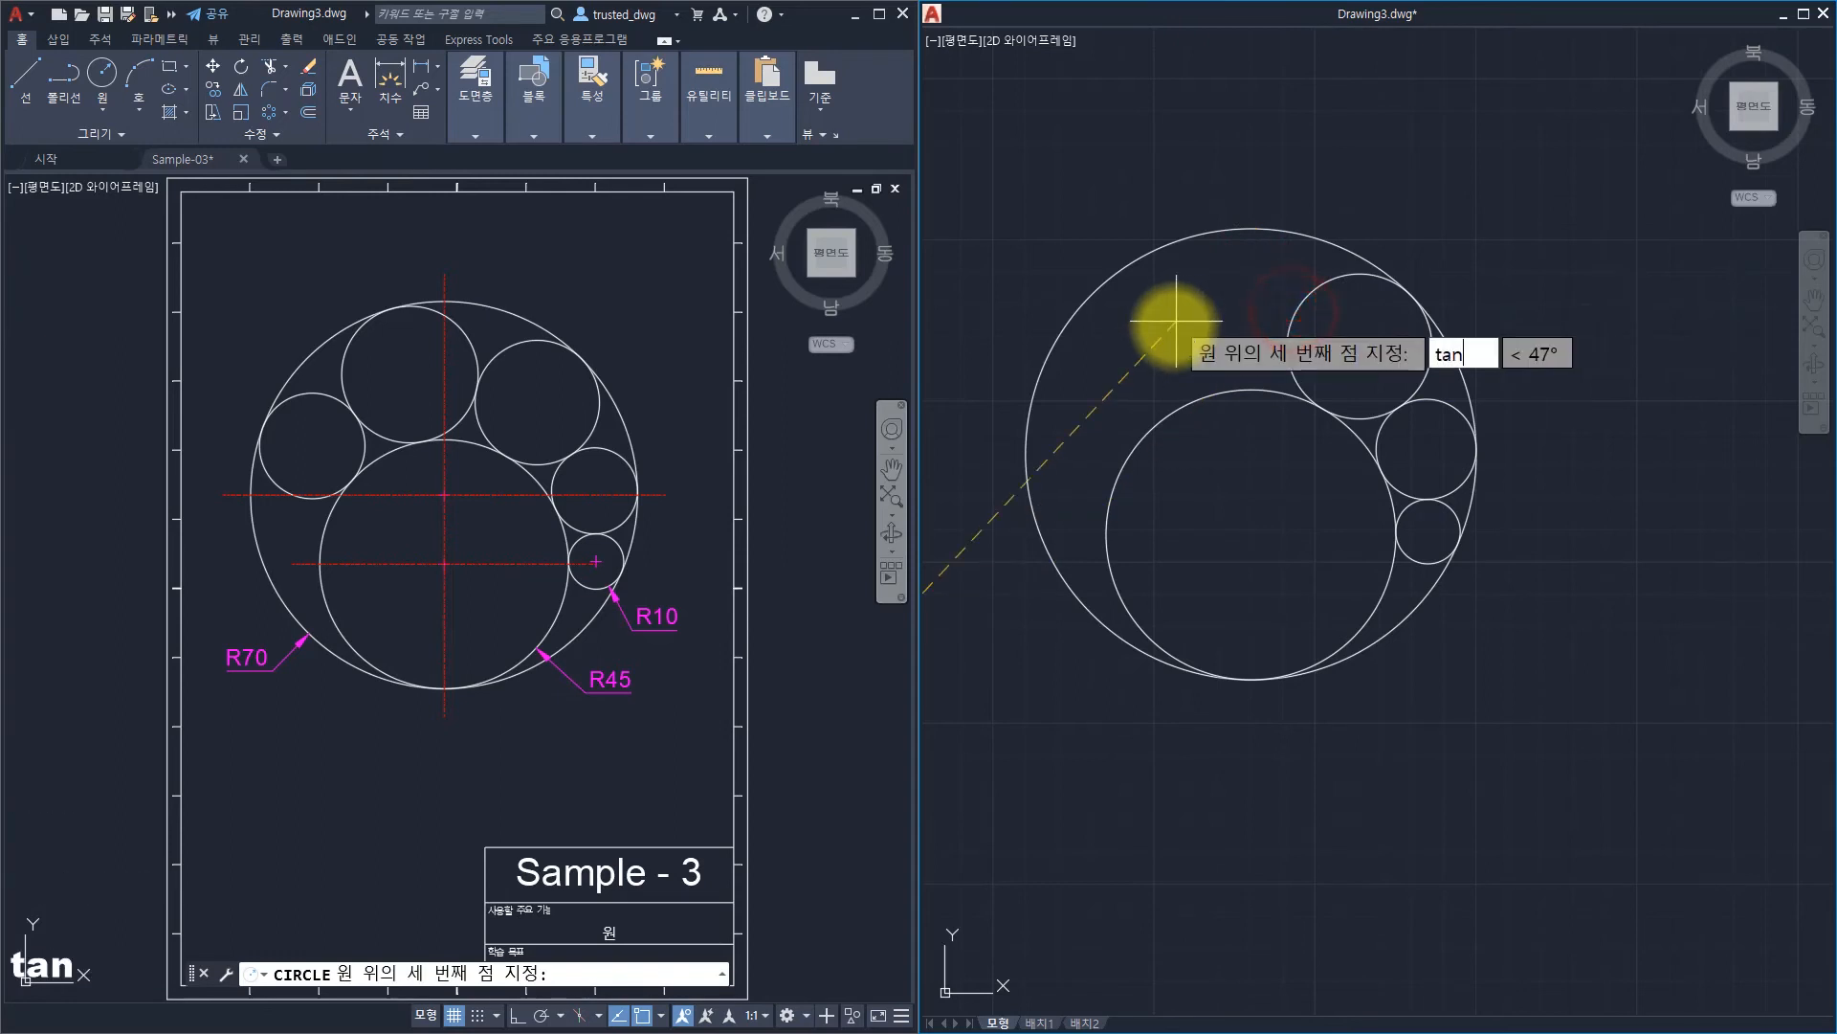
pyautogui.press('space')
pyautogui.click(1191, 383)
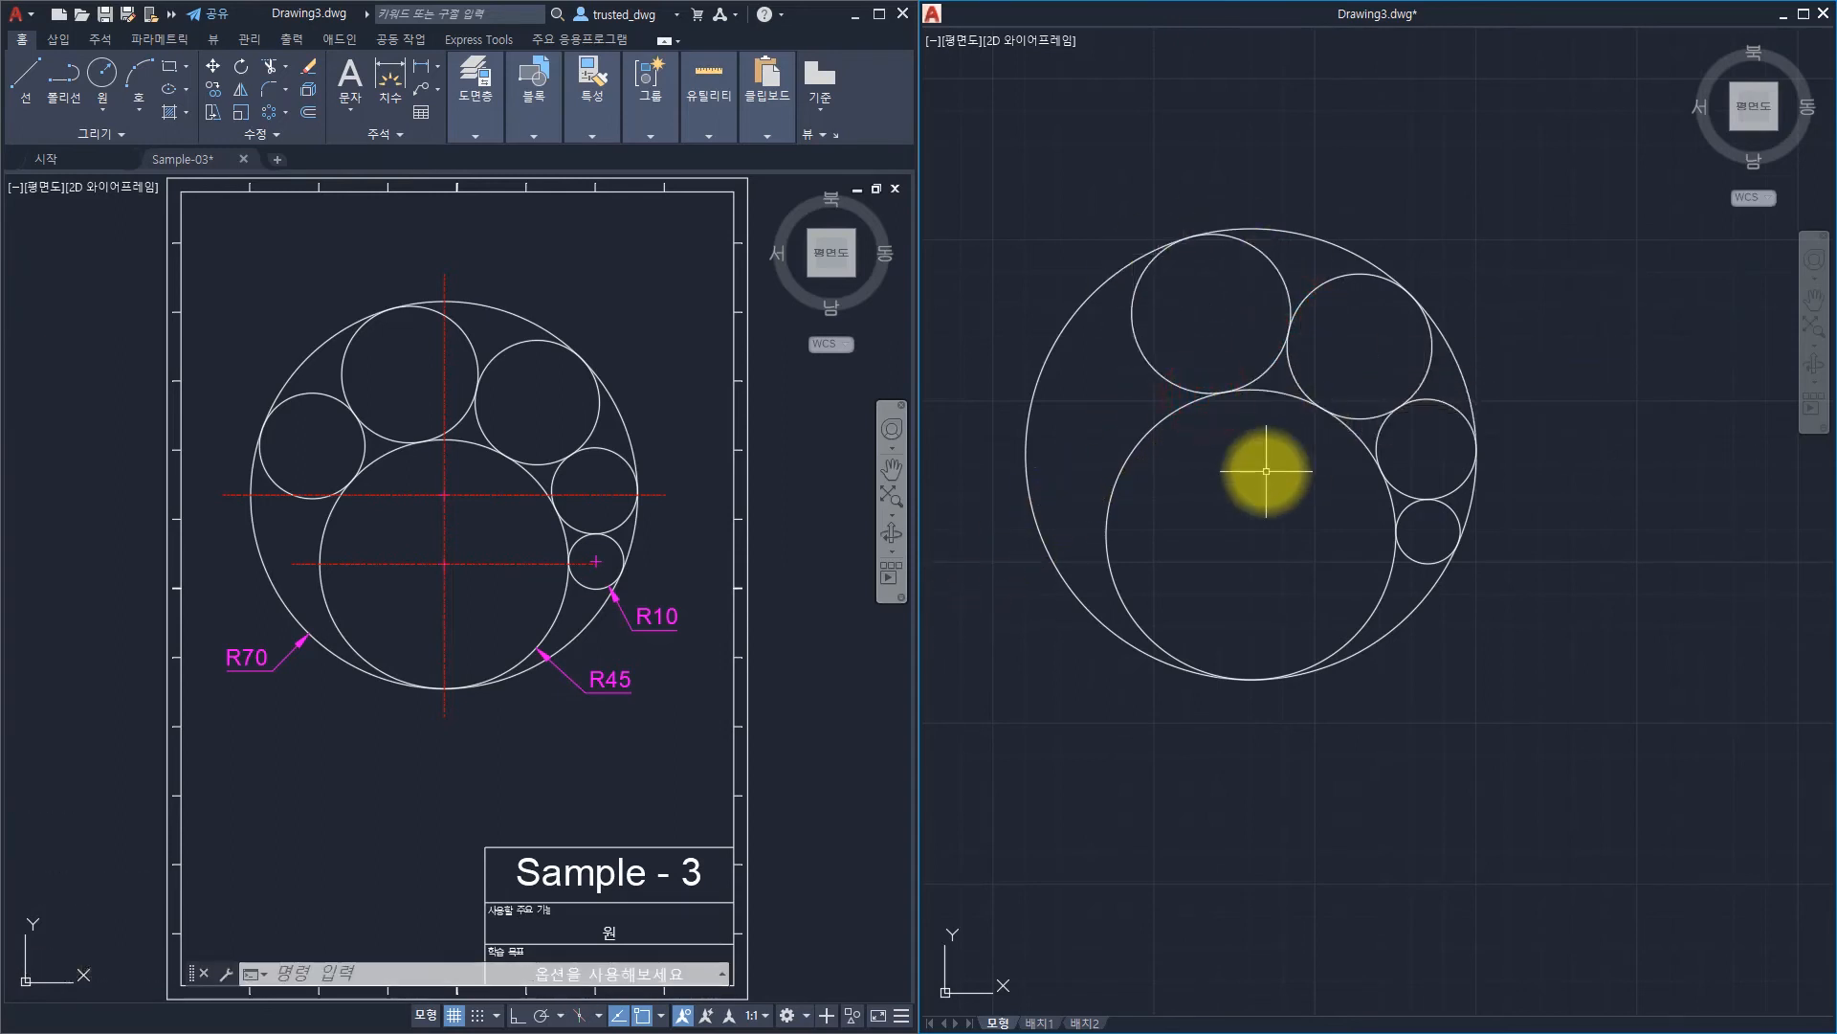
pyautogui.press('Escape')
pyautogui.press('Escape')
pyautogui.press('Escape')
# Draw a three-point circle at the upper left, tangent to the outer circle, the top circle and the inner circle.
pyautogui.press('space')
pyautogui.click(607, 968)
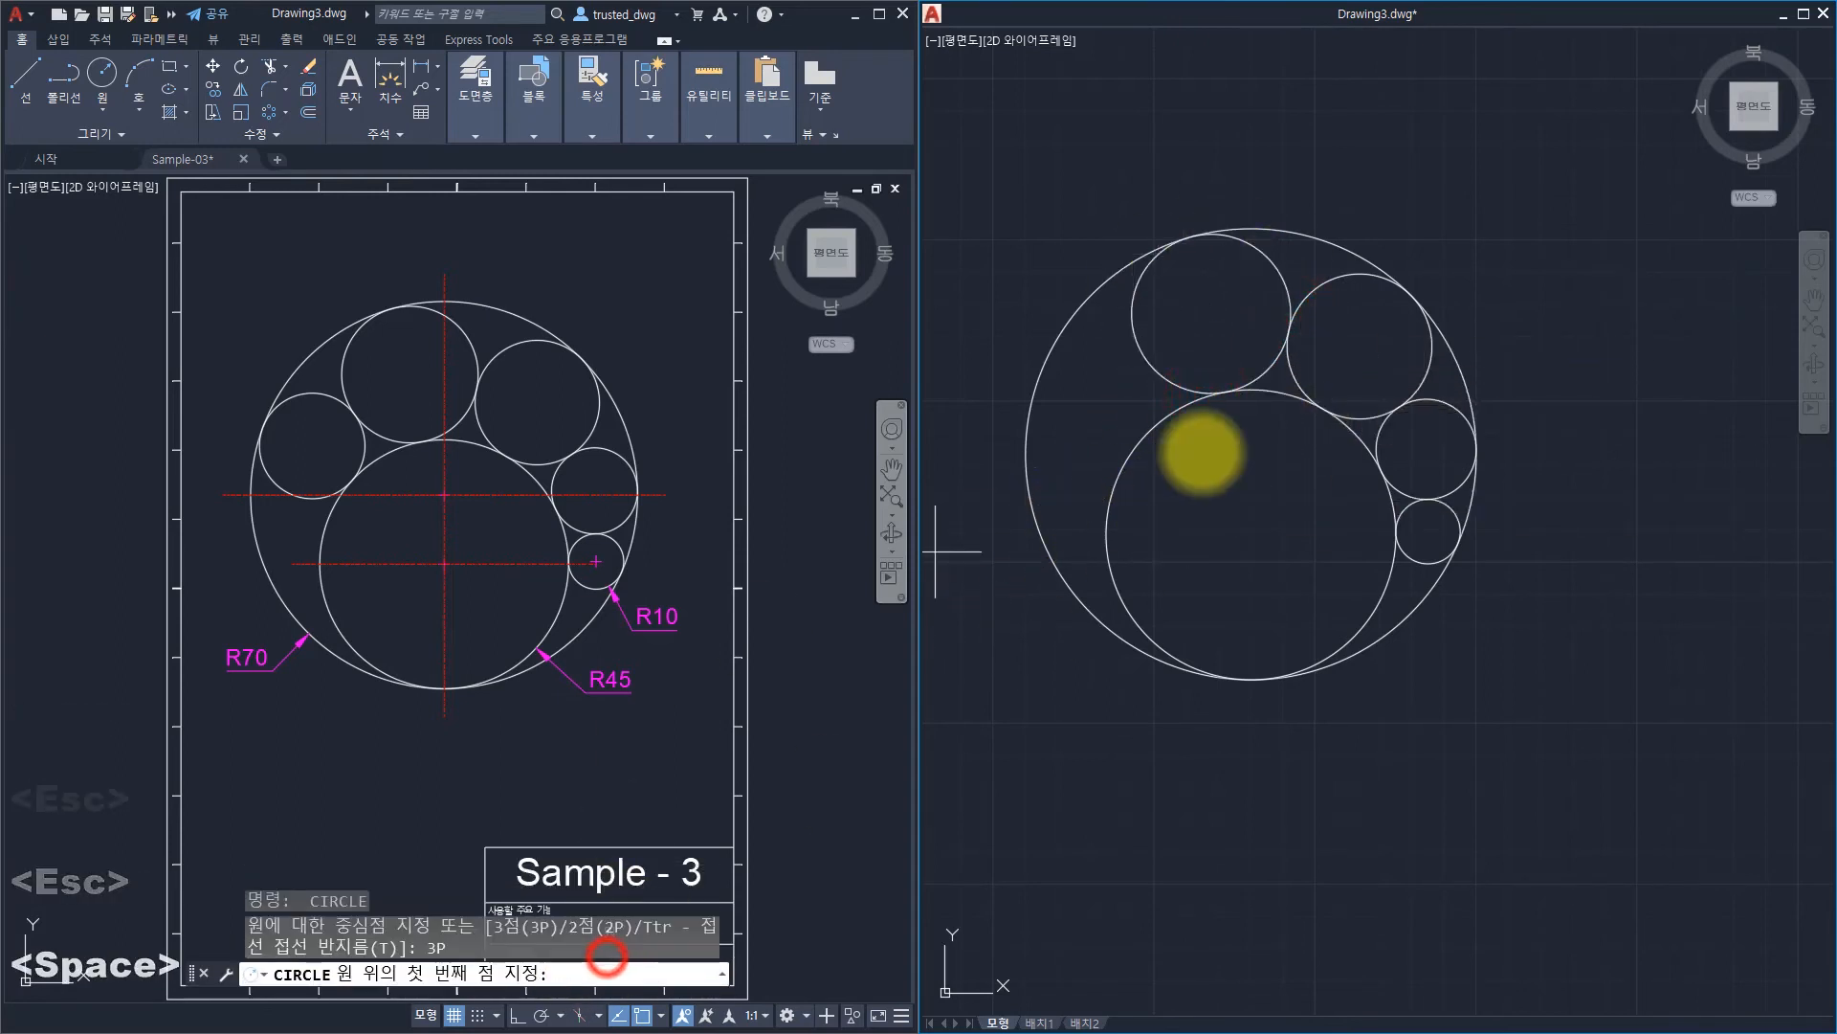
pyautogui.keyDown('ctrl'); pyautogui.rightClick(1203, 450); pyautogui.keyUp('ctrl')
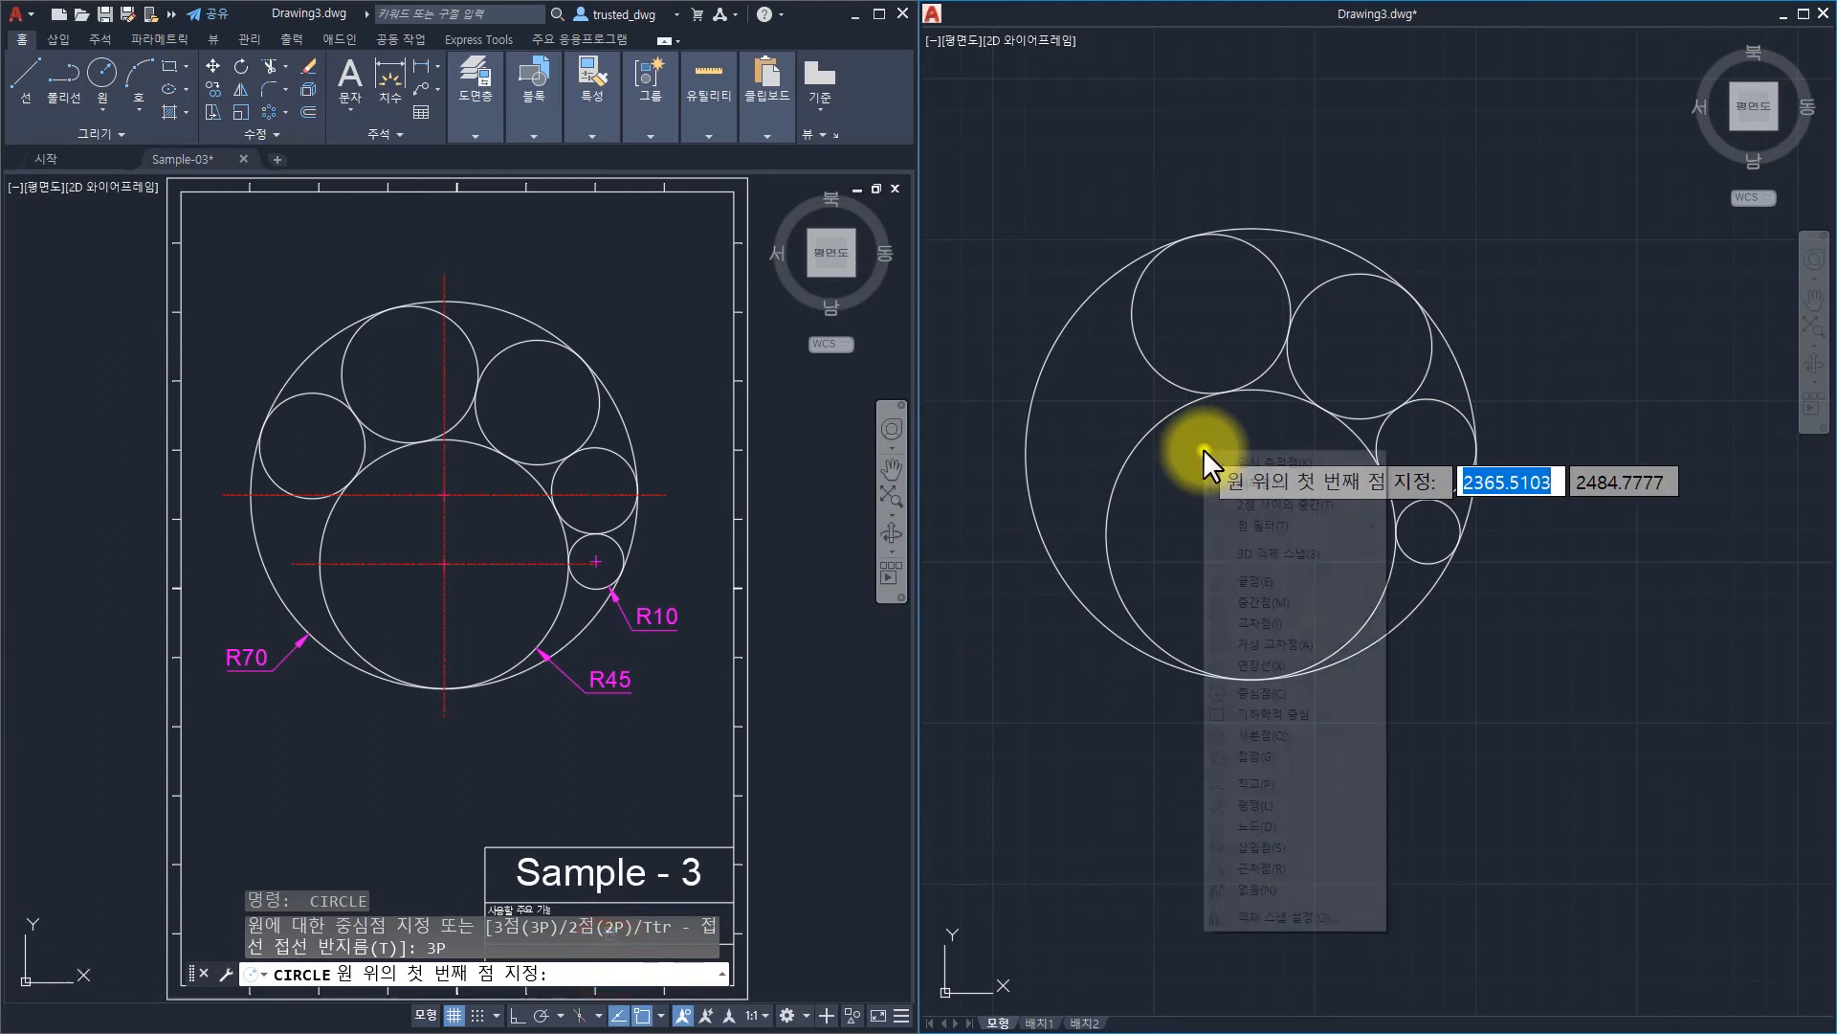
pyautogui.click(1254, 756)
pyautogui.click(1042, 372)
pyautogui.write('ta')
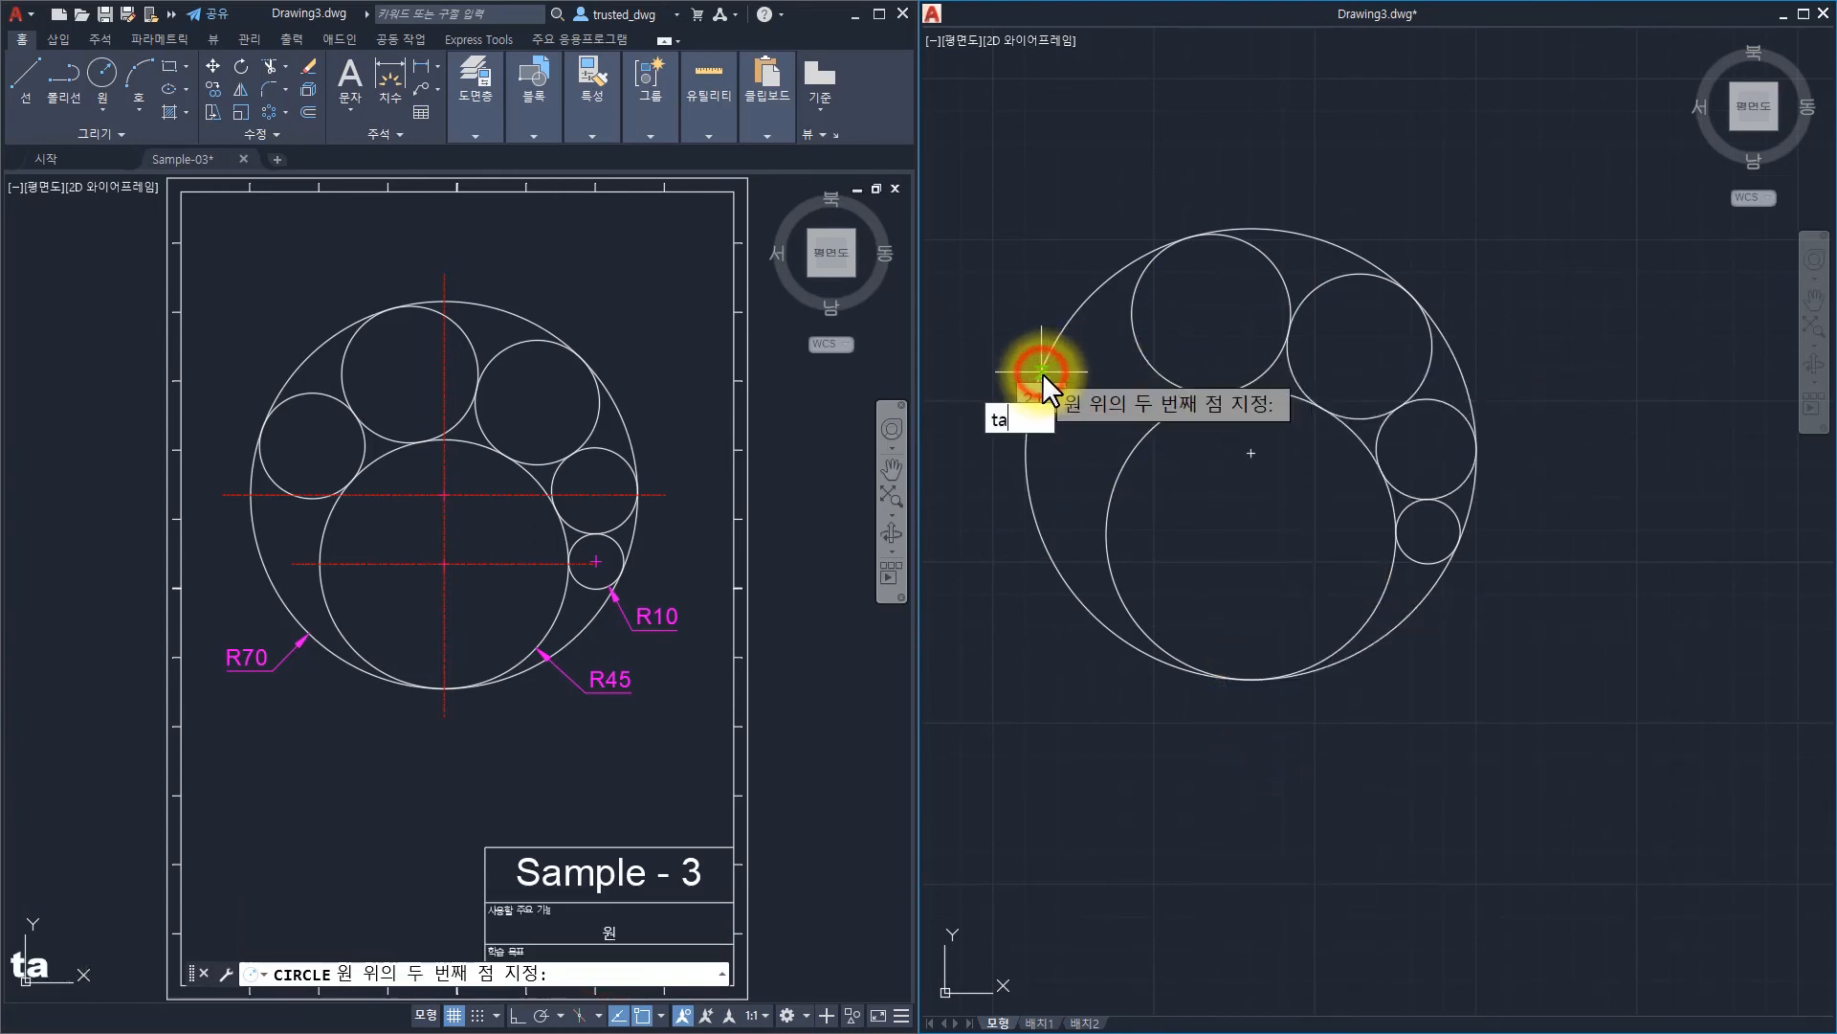
pyautogui.write('n')
pyautogui.press('space')
pyautogui.click(1144, 346)
pyautogui.write('tan')
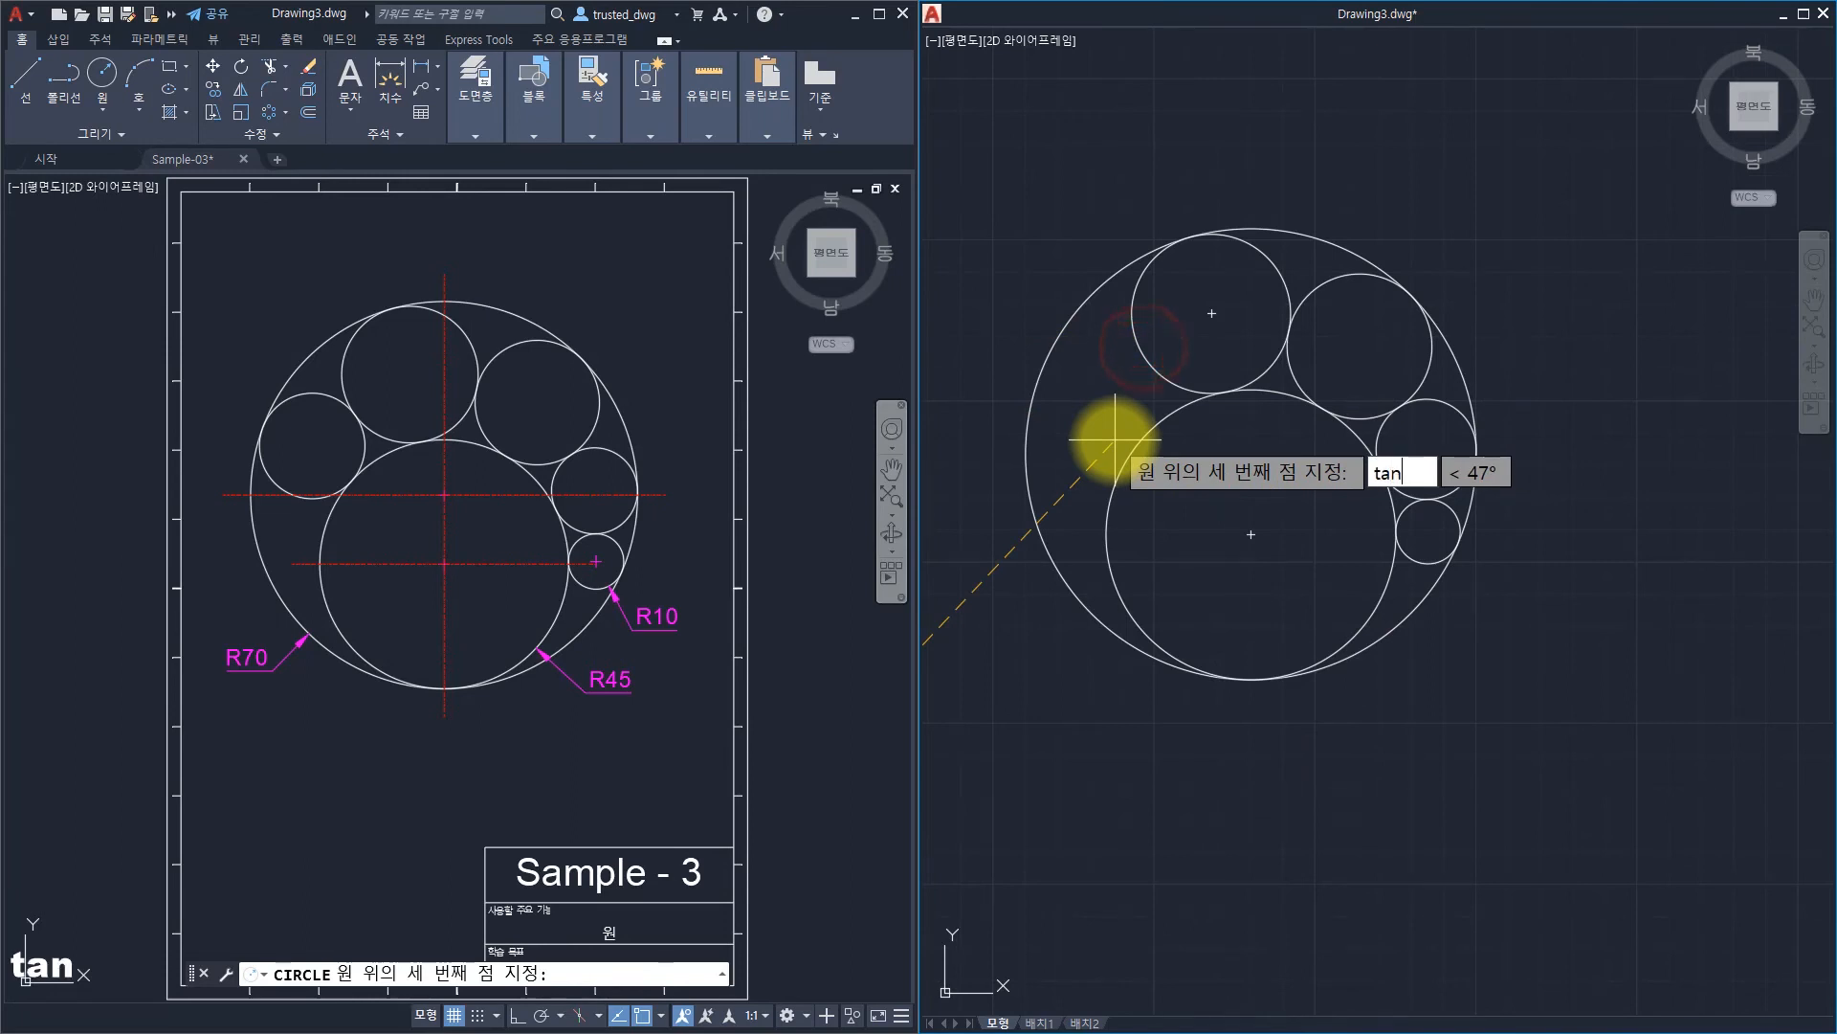
pyautogui.press('space')
pyautogui.click(1121, 466)
pyautogui.press('Escape')
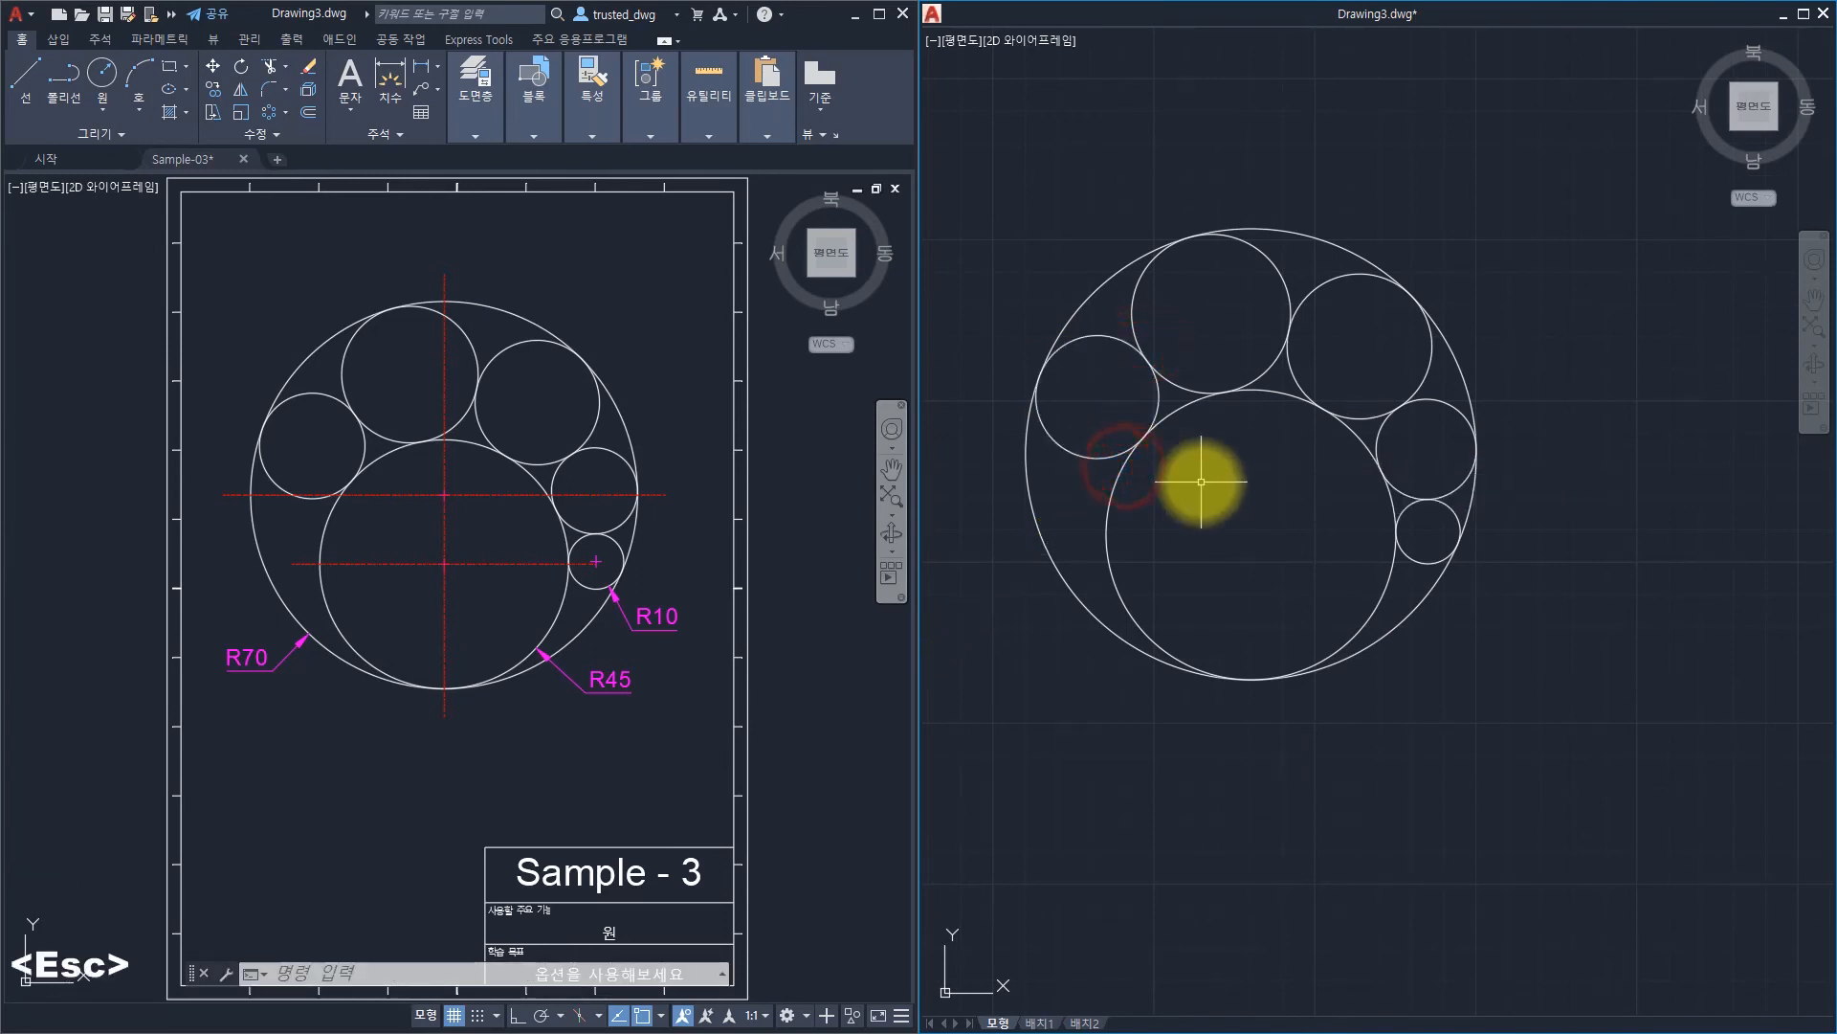
pyautogui.press('Escape')
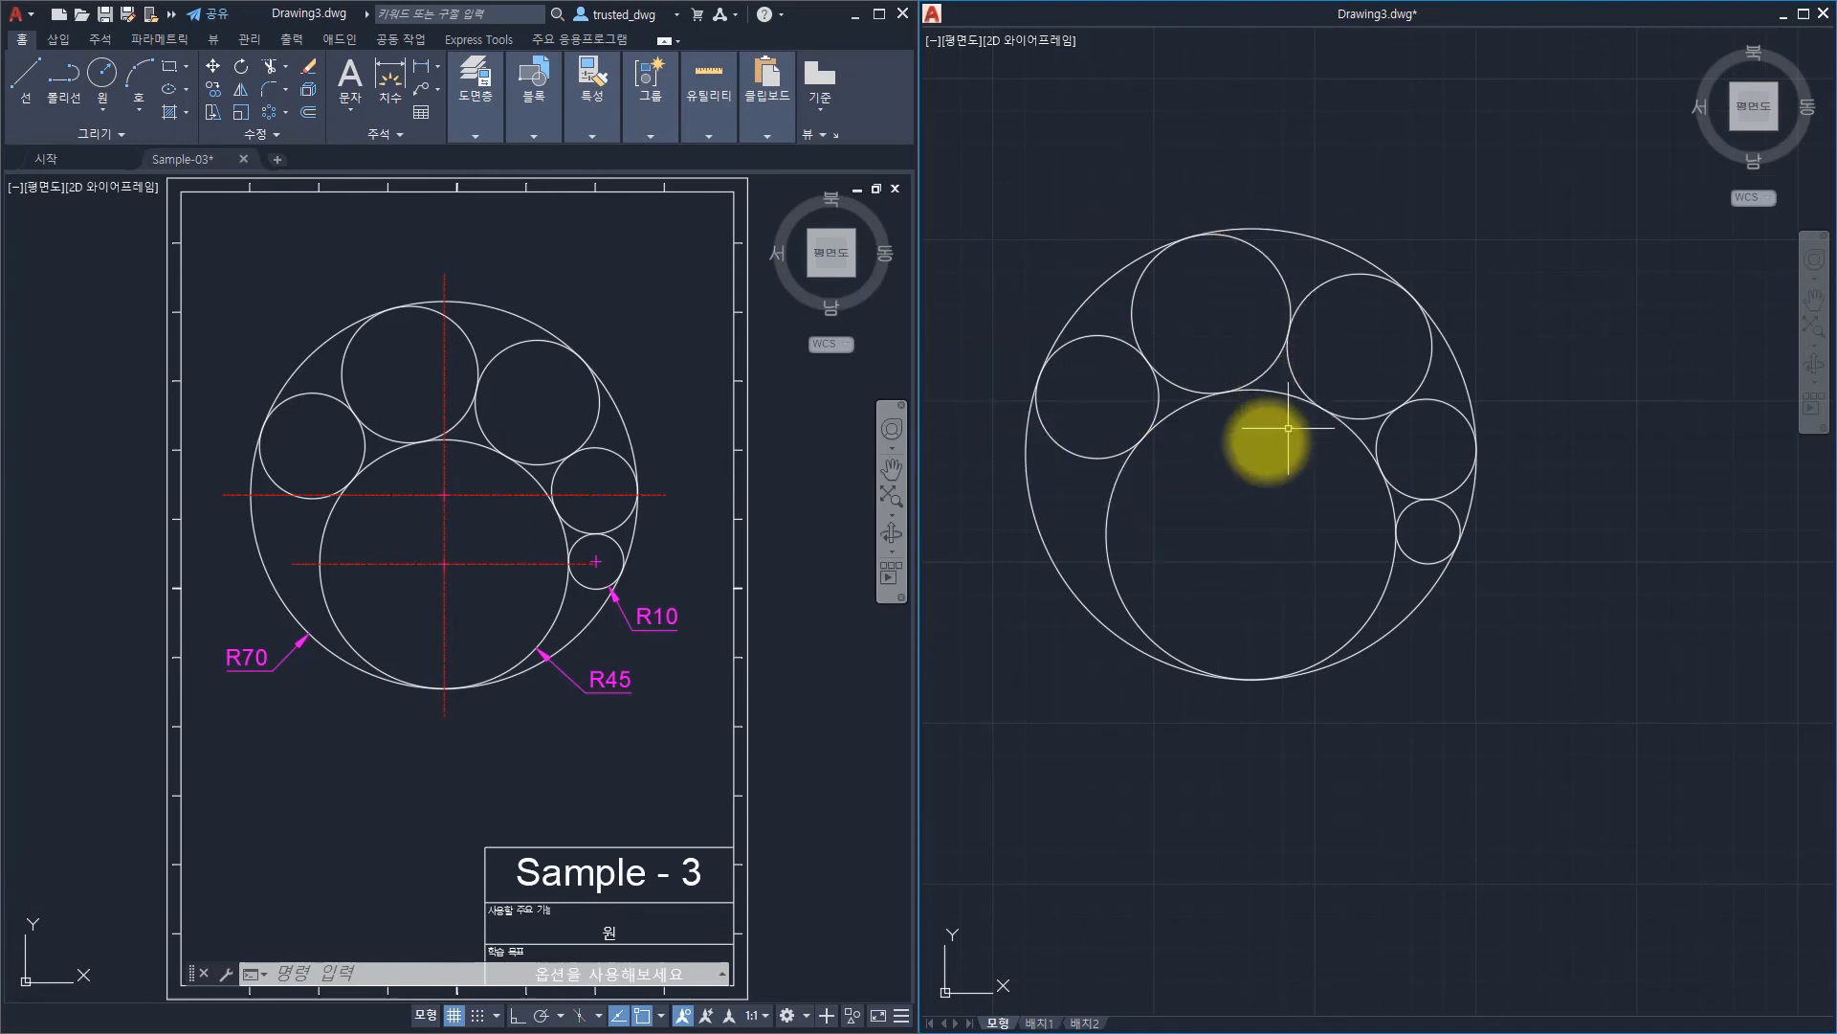
pyautogui.click(159, 40)
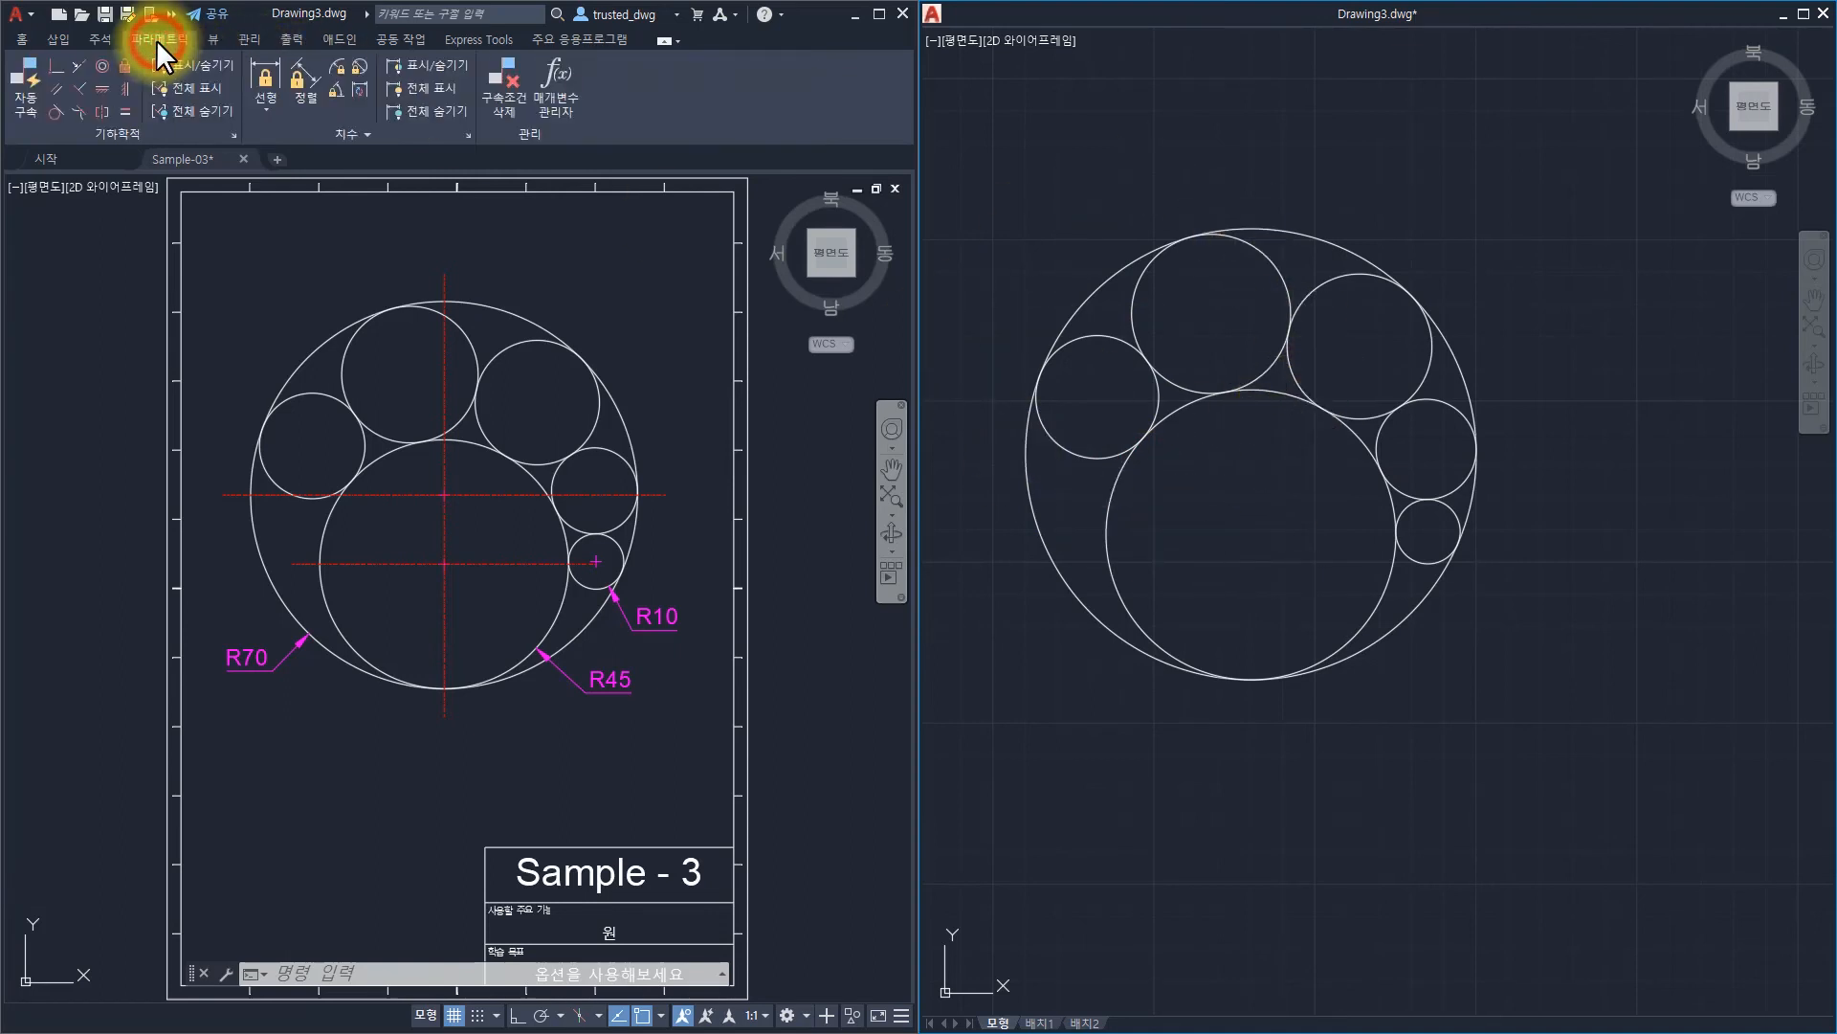
pyautogui.click(20, 38)
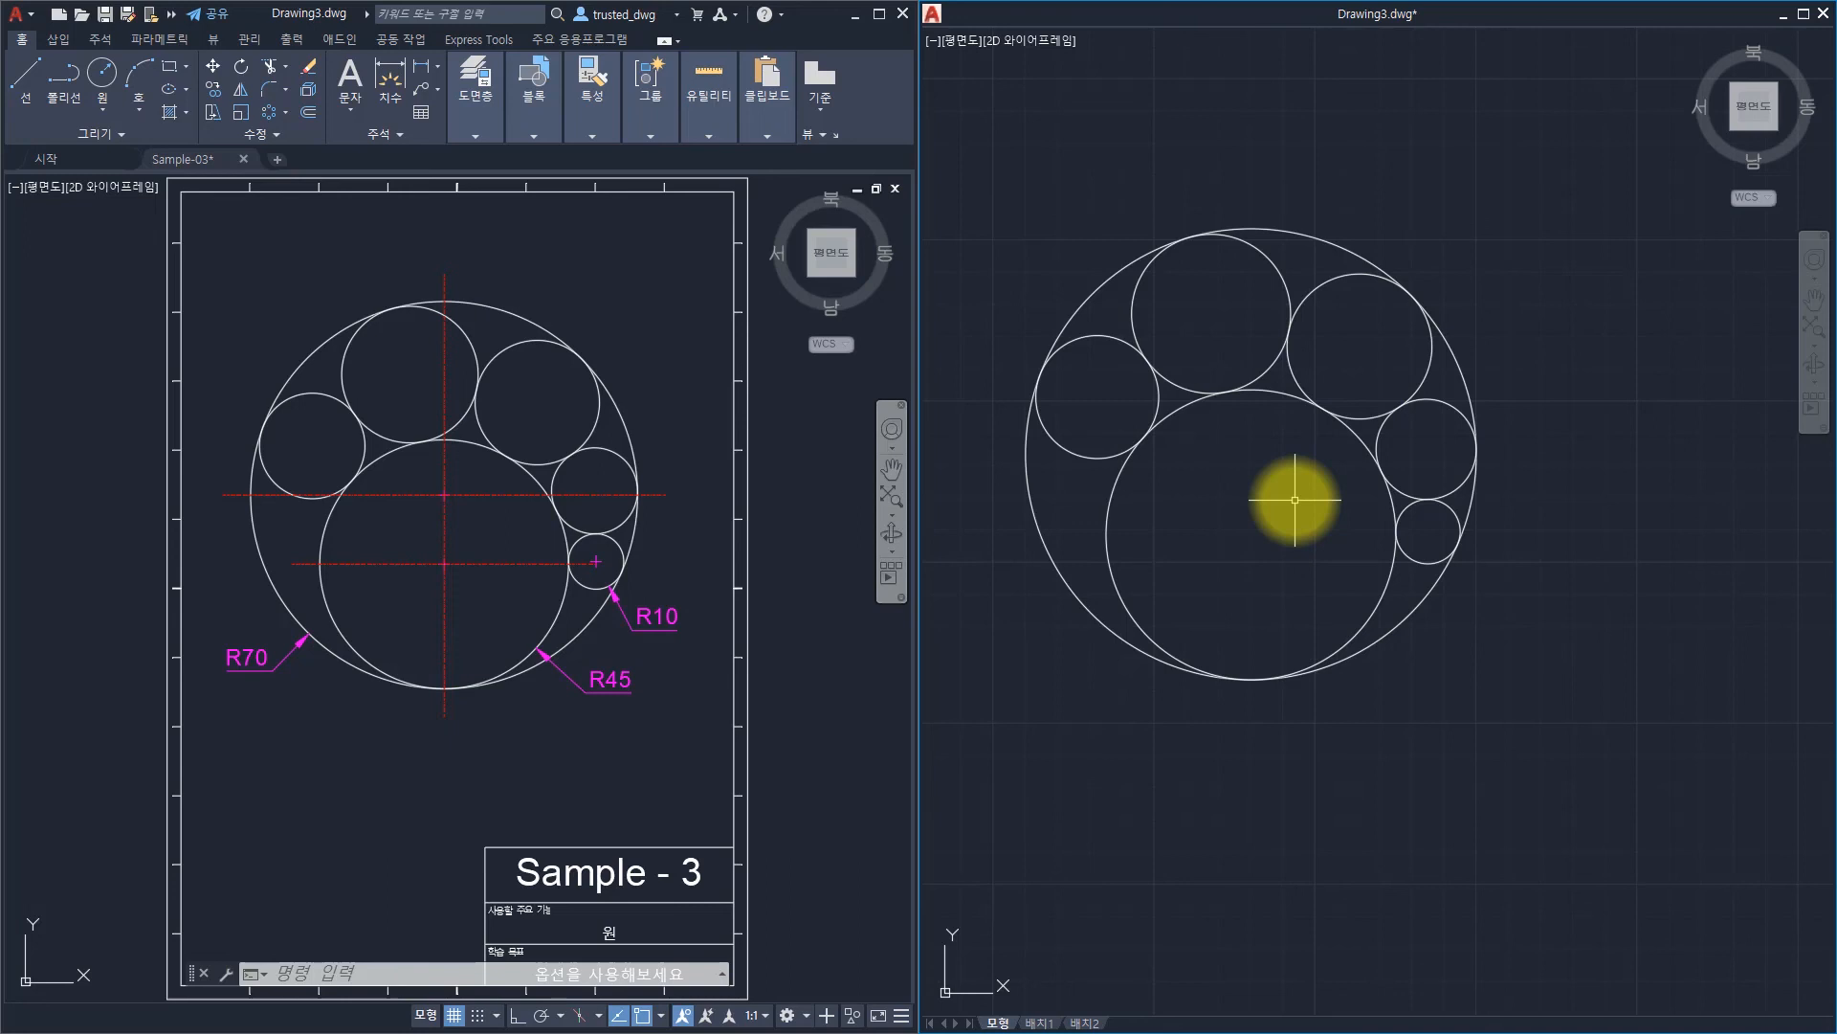
pyautogui.scroll(2, 1161, 189)
pyautogui.keyDown('shift'); pyautogui.rightClick(1157, 190); pyautogui.keyUp('shift')
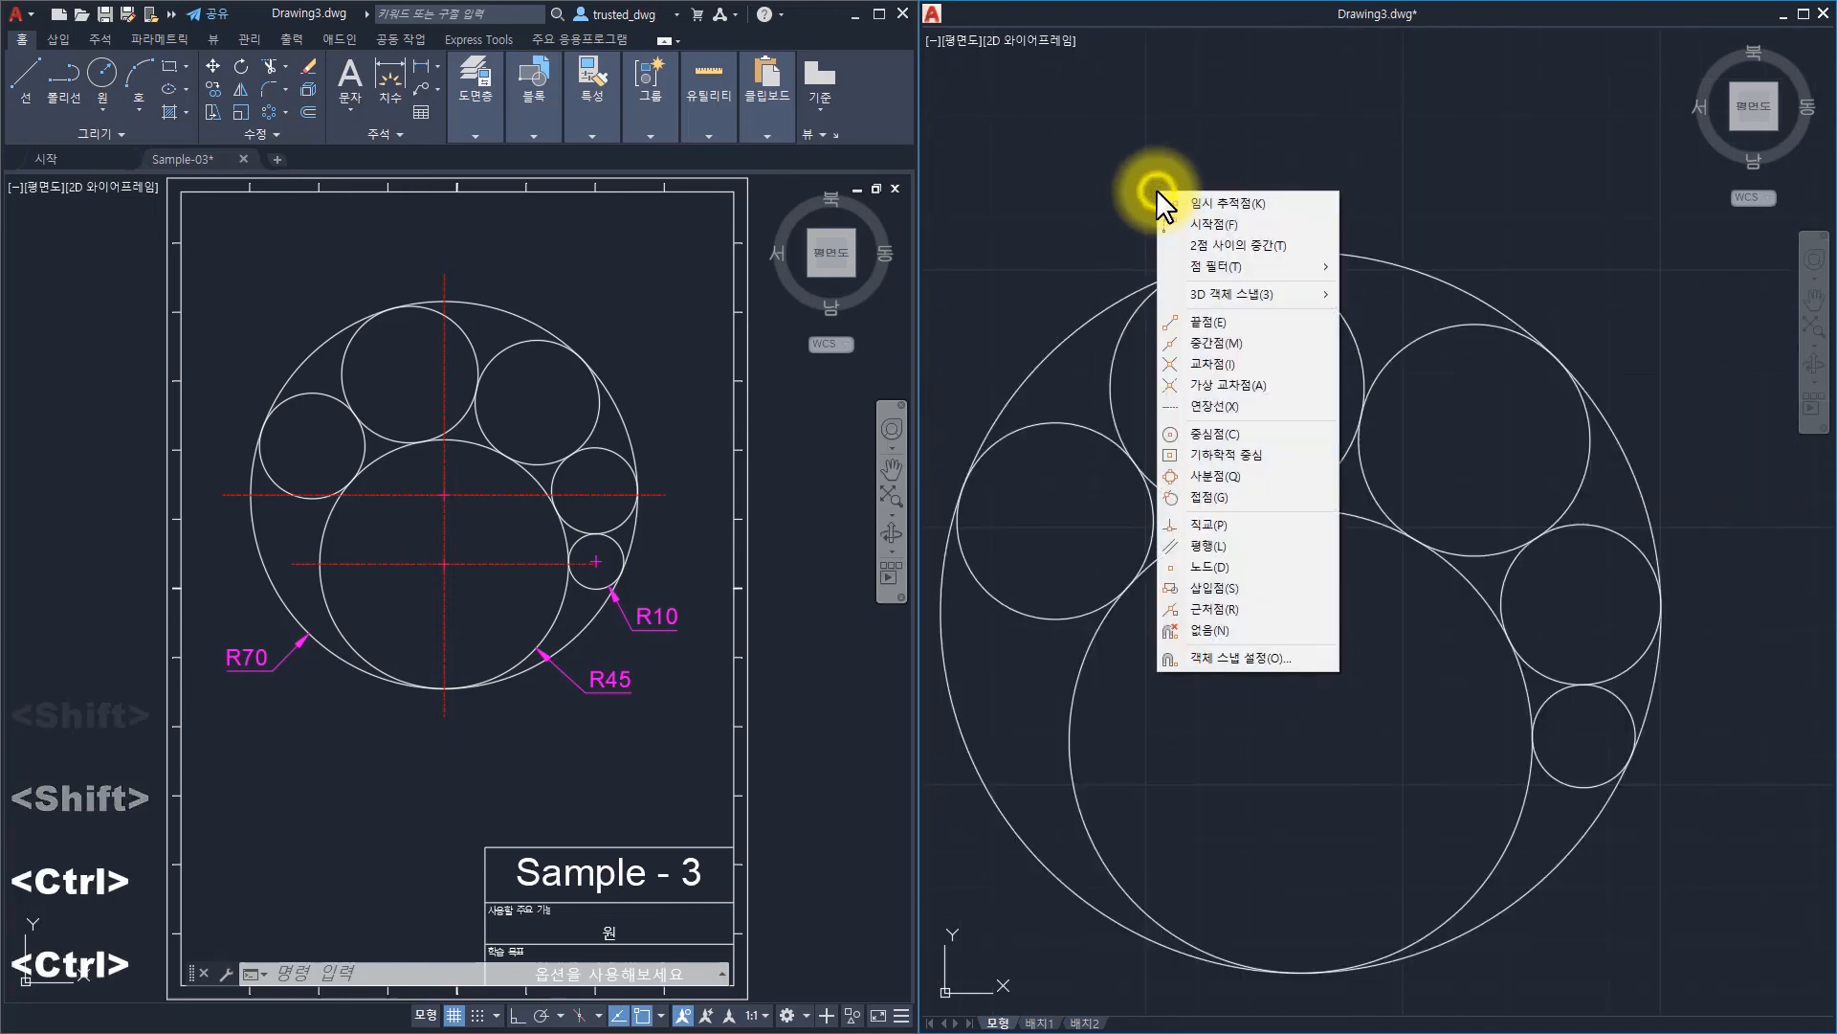